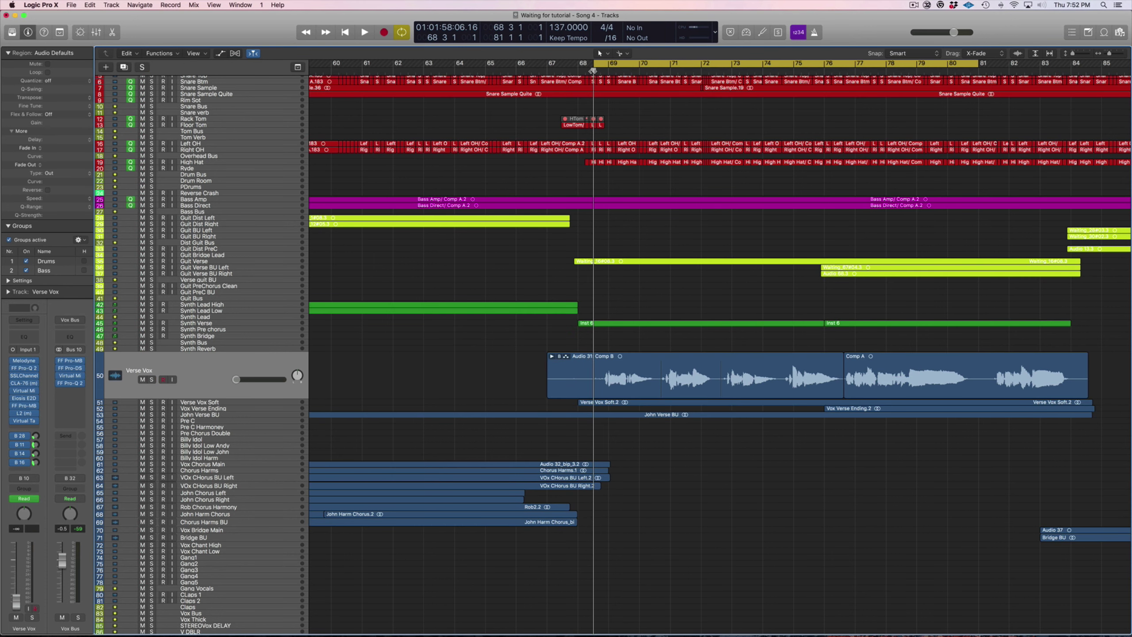
Step: Play the verse with processing, and bypass all sends and every insert after Melodyne on the Verse Vox channel
{"action": "key", "text": "space"}
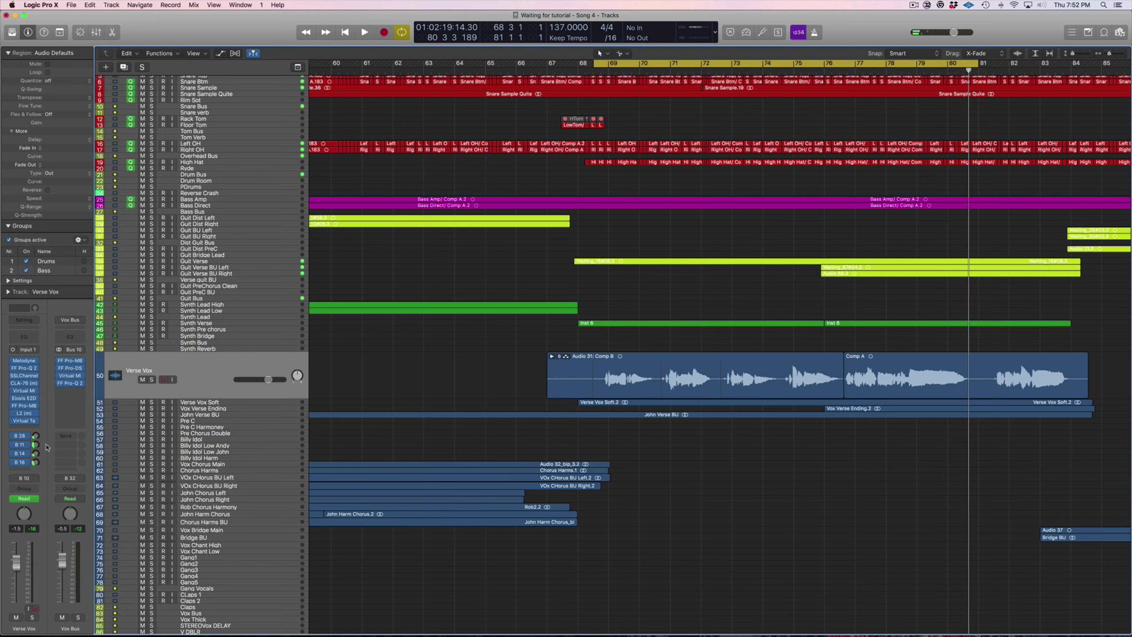
{"action": "left_click_drag", "start_coordinate": [15, 438], "coordinate": [14, 457]}
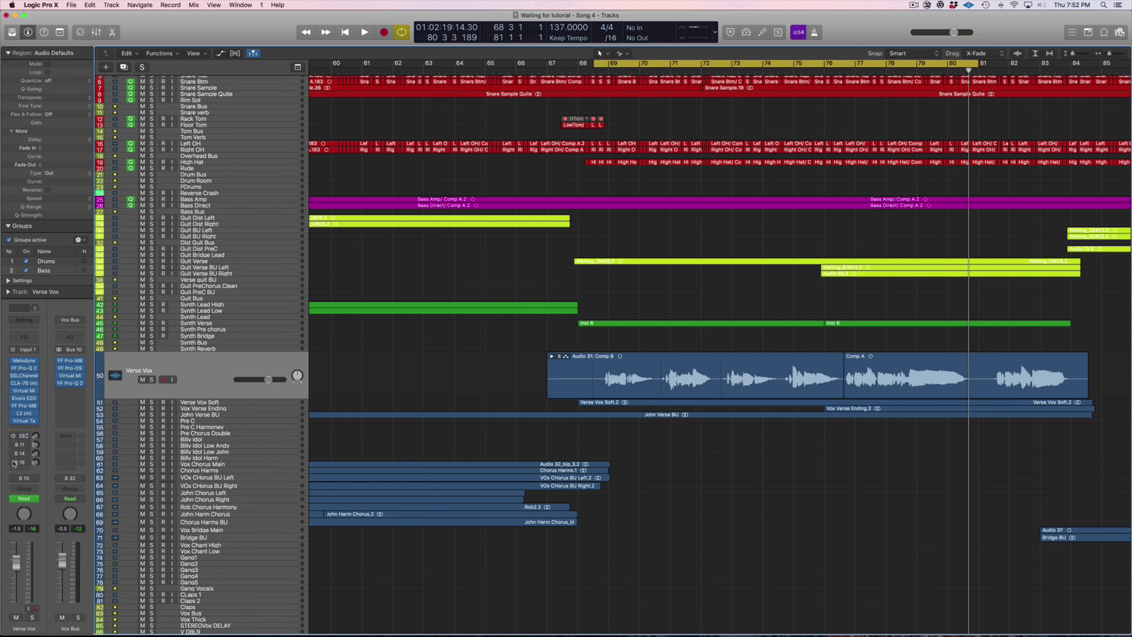
{"action": "left_click_drag", "start_coordinate": [13, 372], "coordinate": [14, 423]}
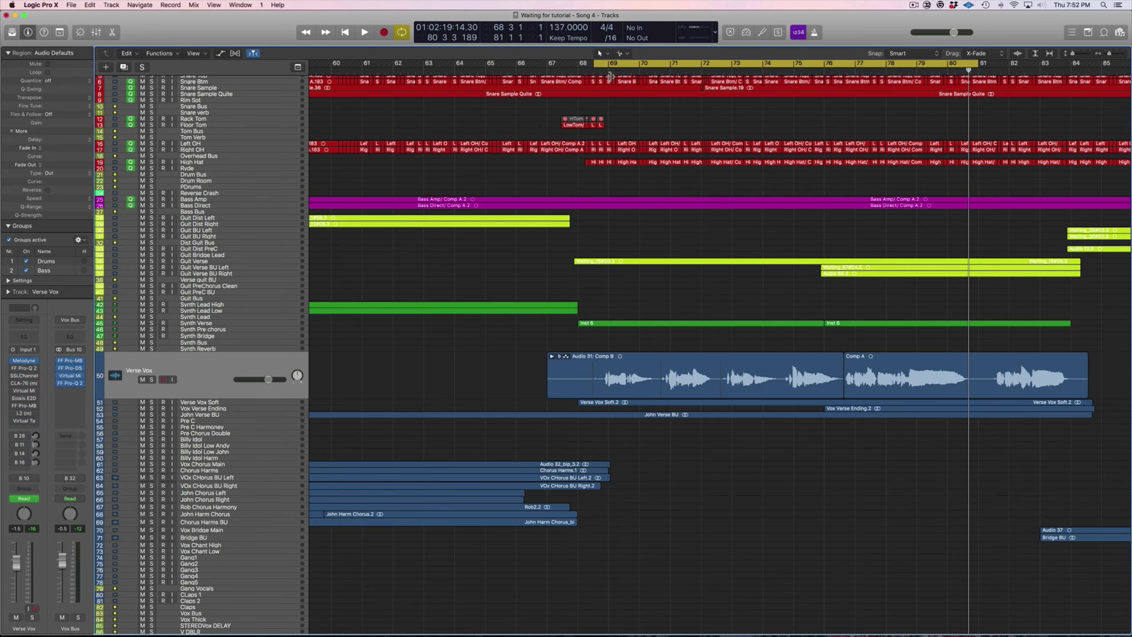
Step: Play the verse from bar 68 with the unprocessed vocal and solo the Verse Vox track
{"action": "left_click", "coordinate": [591, 70]}
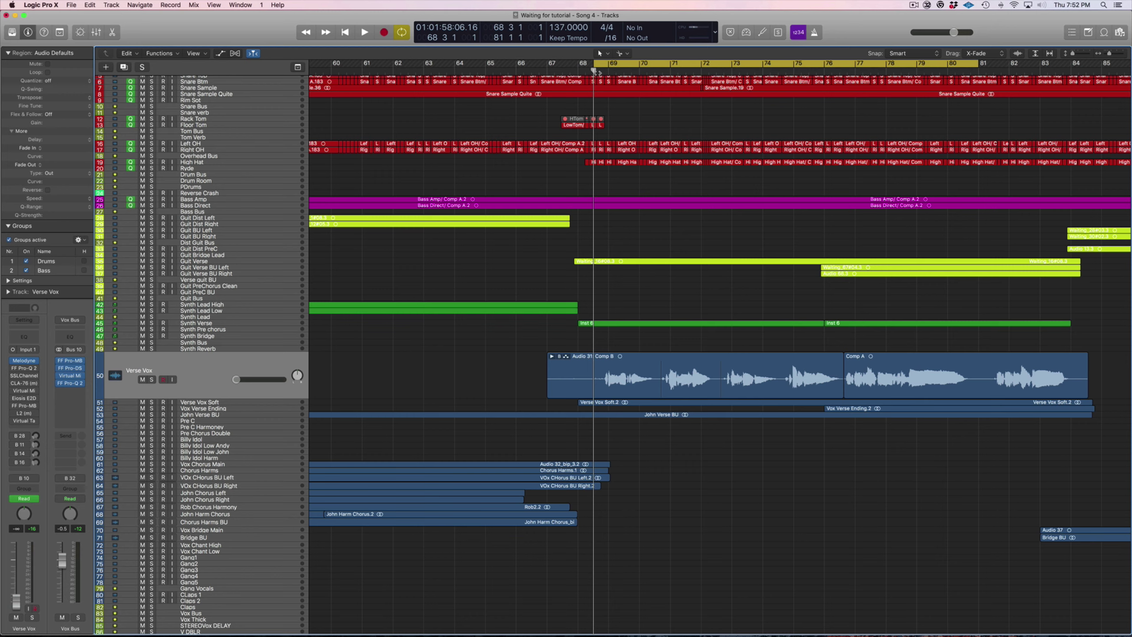
{"action": "key", "text": "space"}
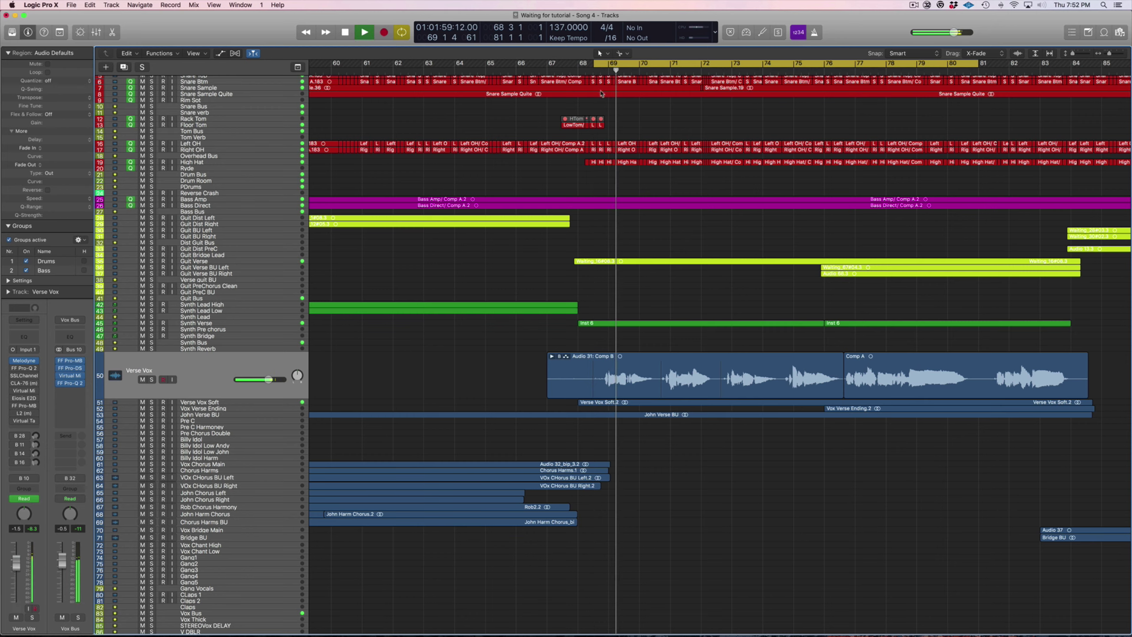
{"action": "key", "text": "s"}
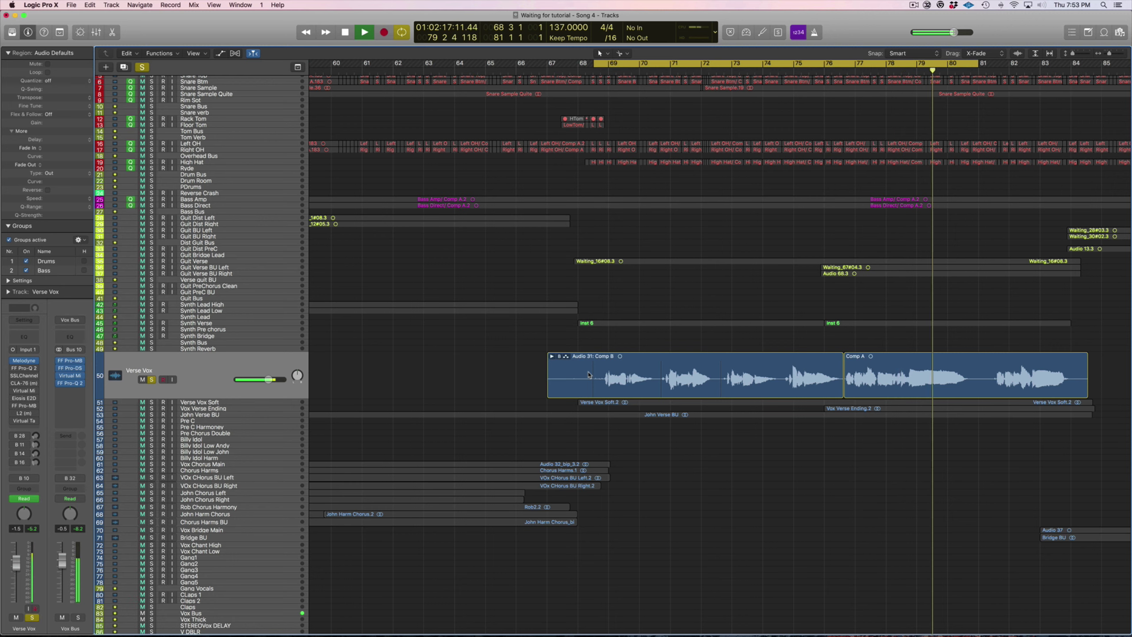
{"action": "key", "text": "space"}
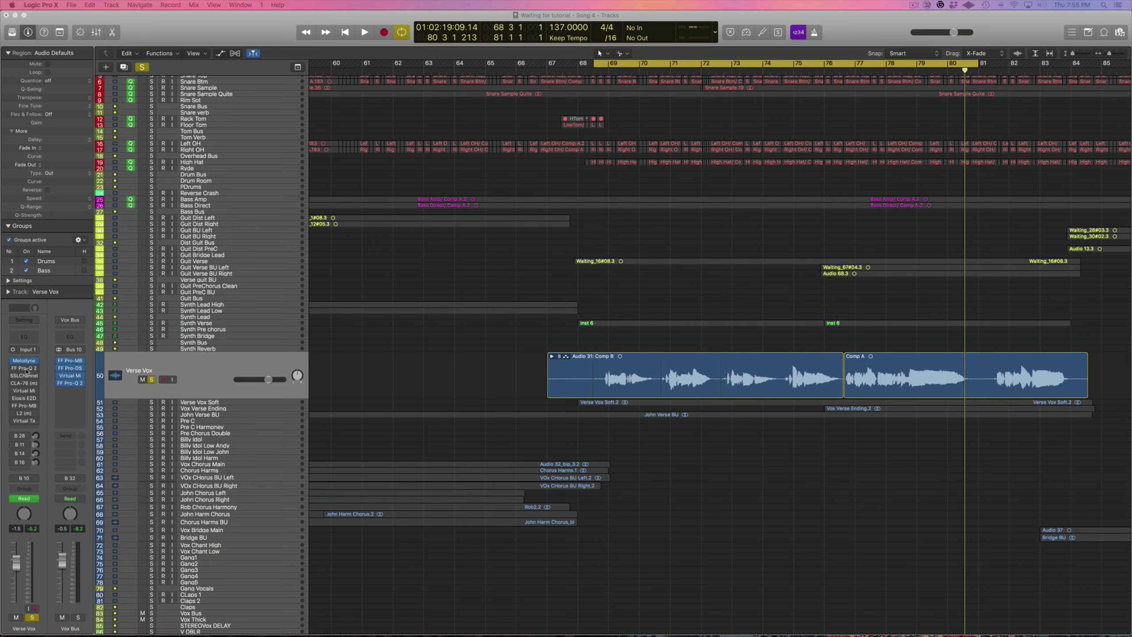
Step: Open and enable the FF Pro-Q 2 equalizer on Verse Vox, placing its window over the middle of the arrangement
{"action": "left_click", "coordinate": [24, 369]}
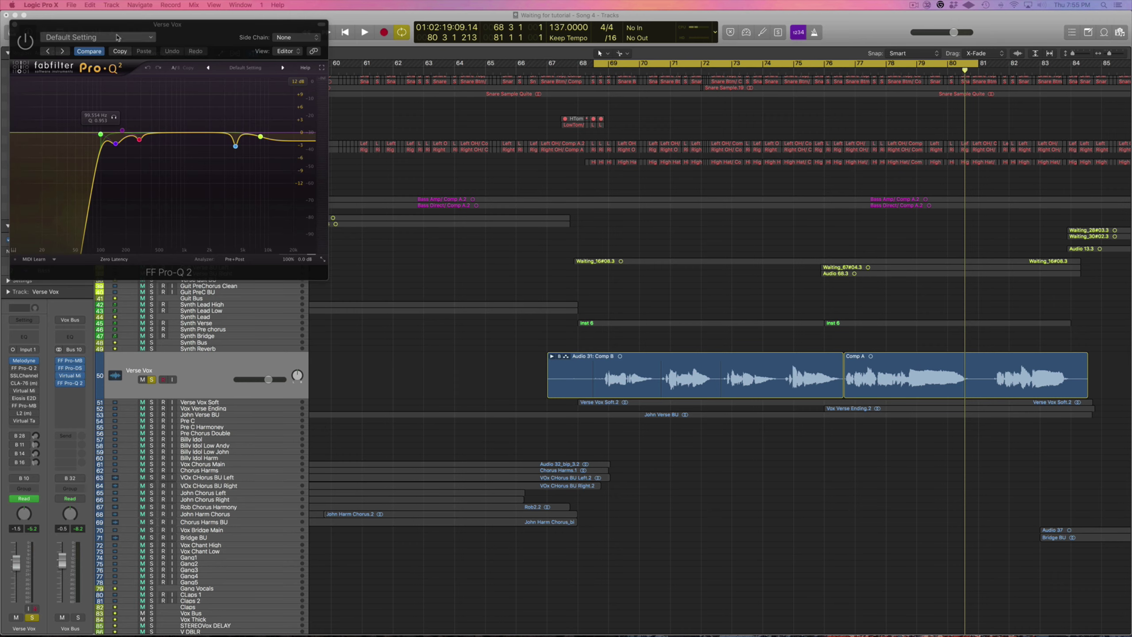
{"action": "left_click_drag", "start_coordinate": [113, 25], "coordinate": [470, 117]}
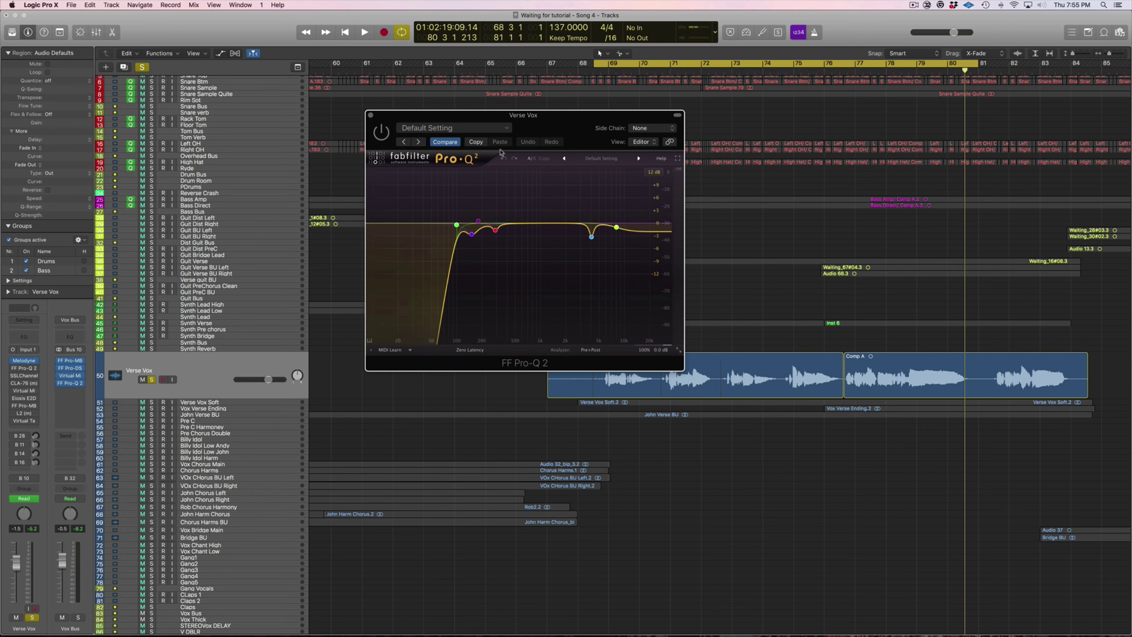
{"action": "left_click_drag", "start_coordinate": [501, 152], "coordinate": [527, 174]}
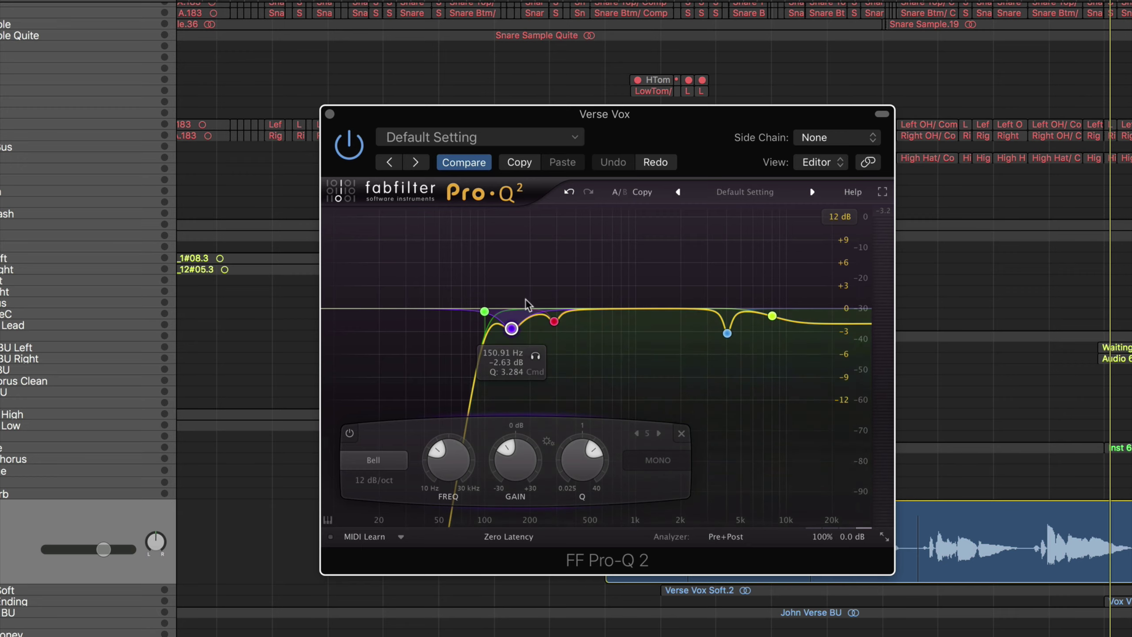
Step: Play the vocal and audition the 99.554 Hz low-cut band in solo
{"action": "key", "text": "space"}
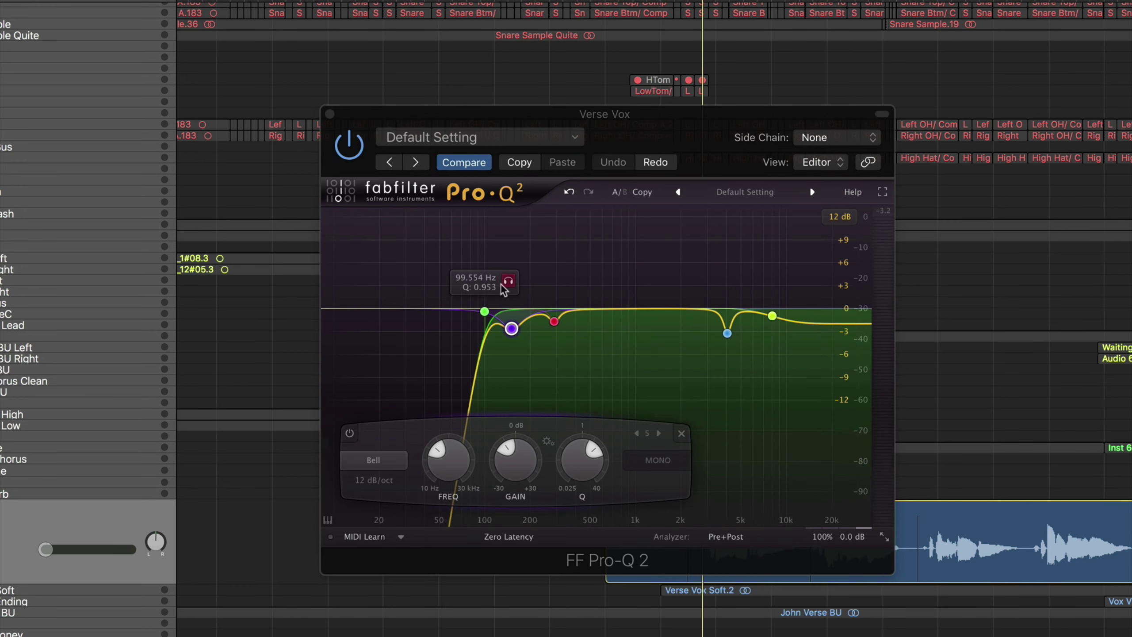
{"action": "key", "text": "space"}
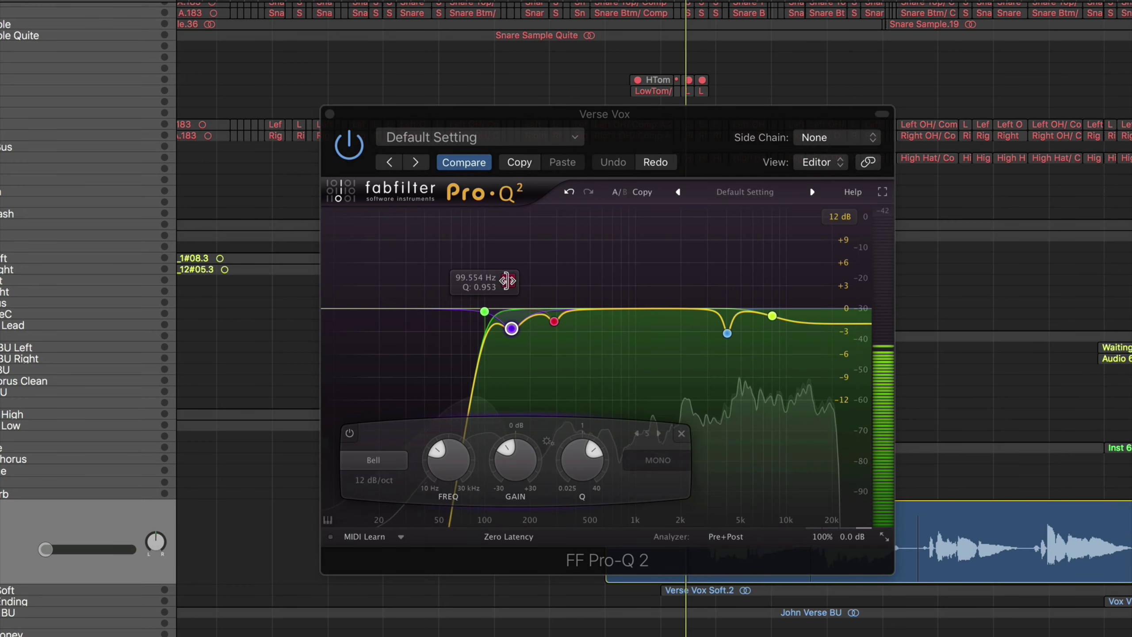
{"action": "left_click", "coordinate": [510, 285]}
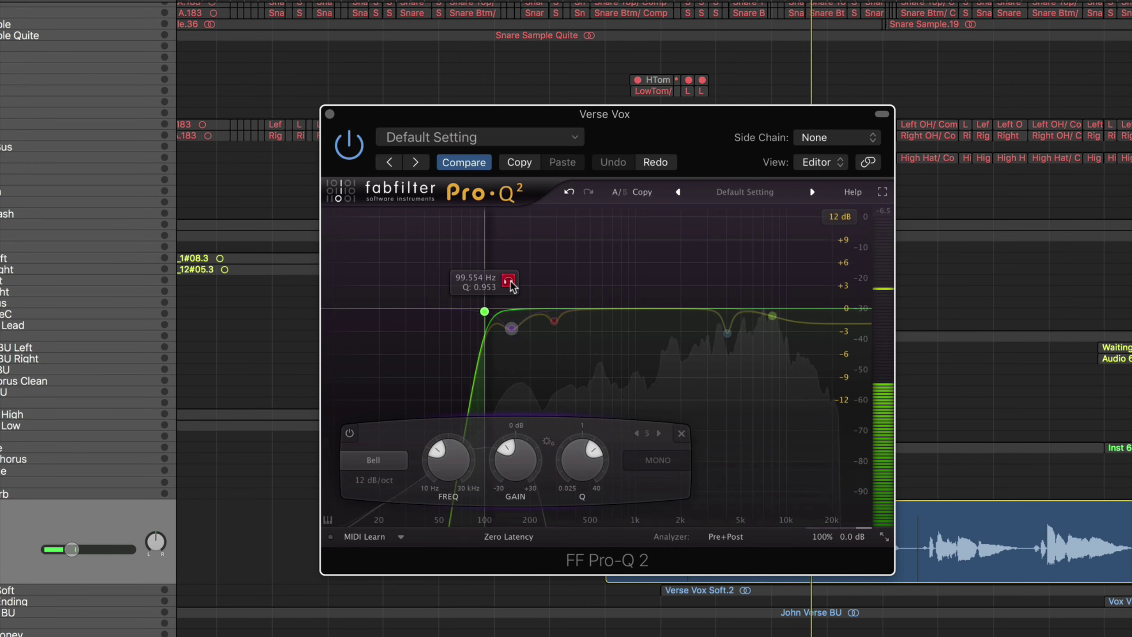
{"action": "key", "text": "space"}
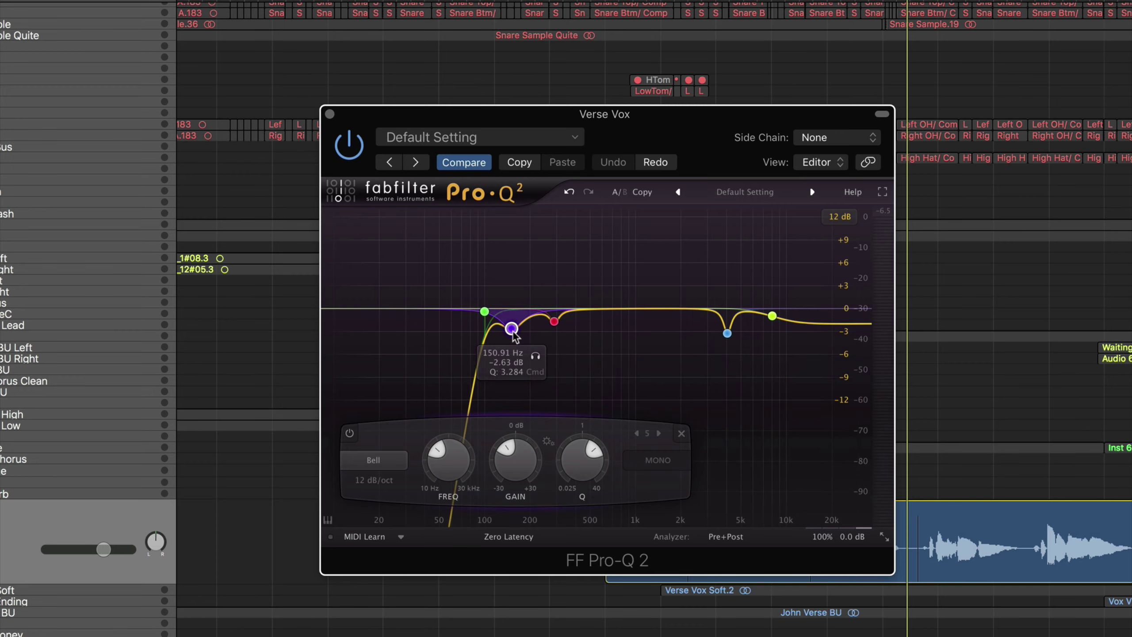
Step: Audition the 150.91 Hz bell band by boosting its gain to +6.65 dB and lowering it during playback, and undo the change
{"action": "mouse_move", "coordinate": [510, 464]}
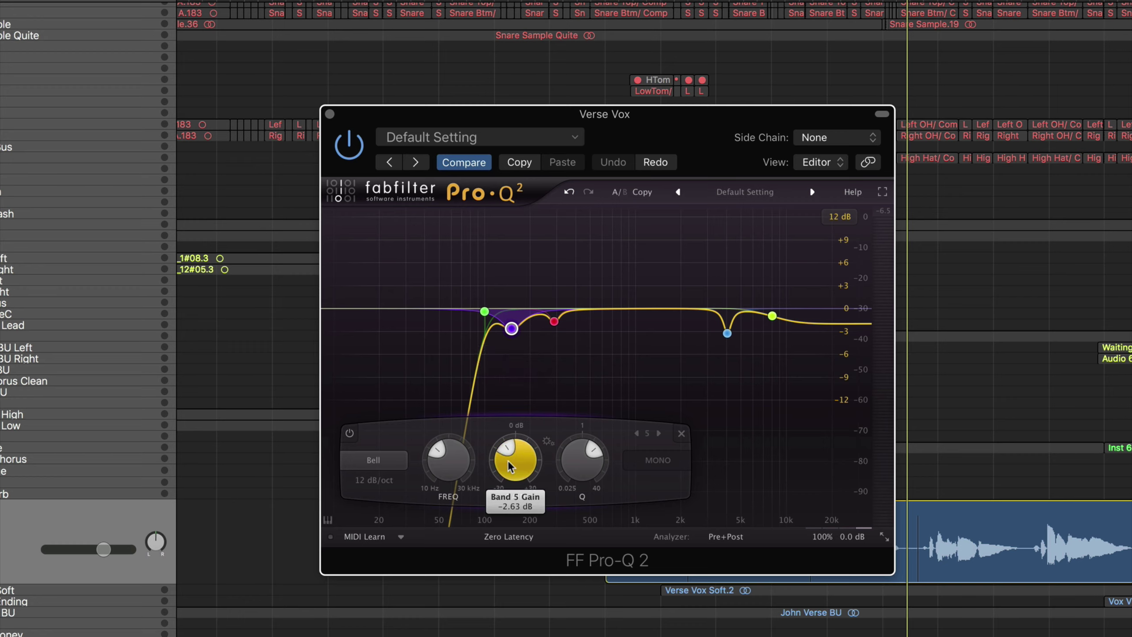
{"action": "left_click_drag", "start_coordinate": [511, 466], "coordinate": [514, 366]}
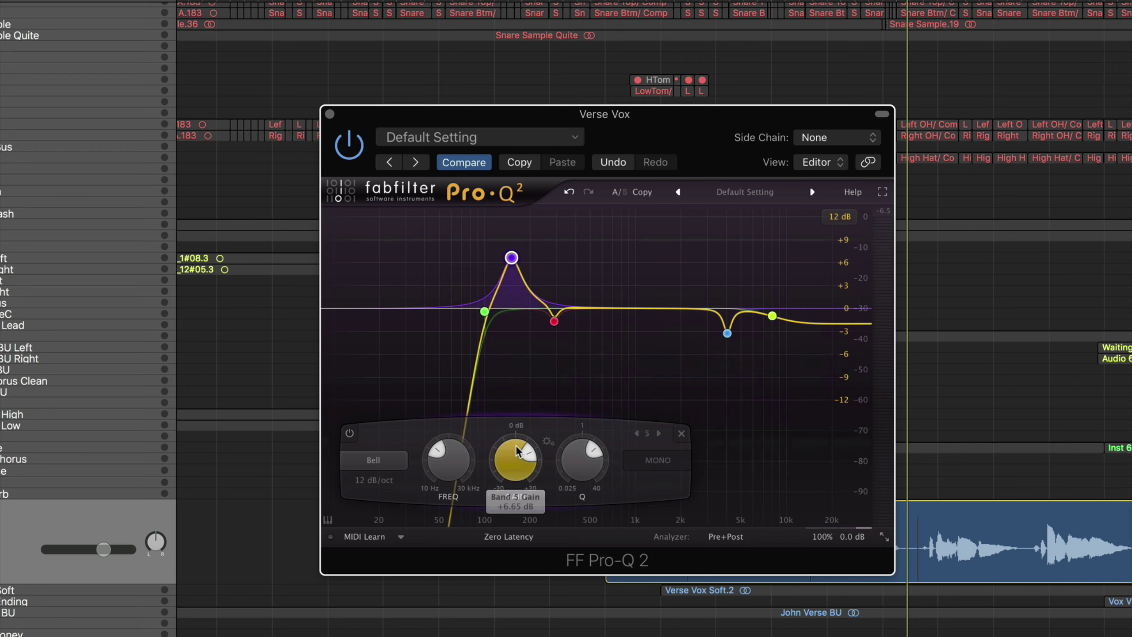
{"action": "key", "text": "space"}
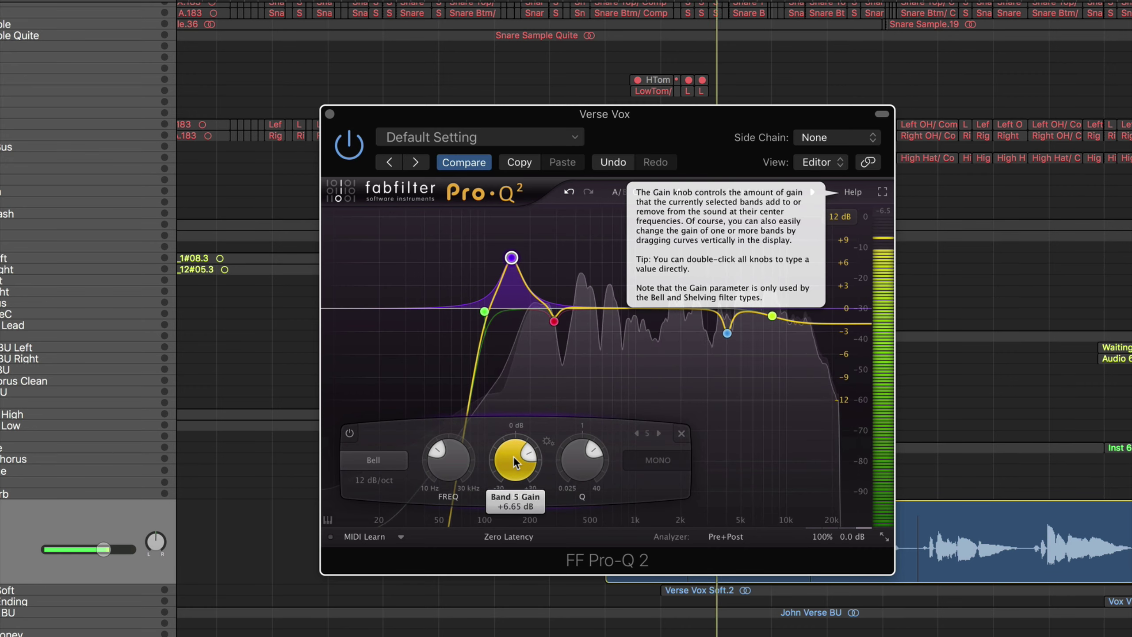
{"action": "left_click_drag", "start_coordinate": [516, 462], "coordinate": [518, 507]}
{"action": "left_click_drag", "start_coordinate": [520, 540], "coordinate": [523, 618]}
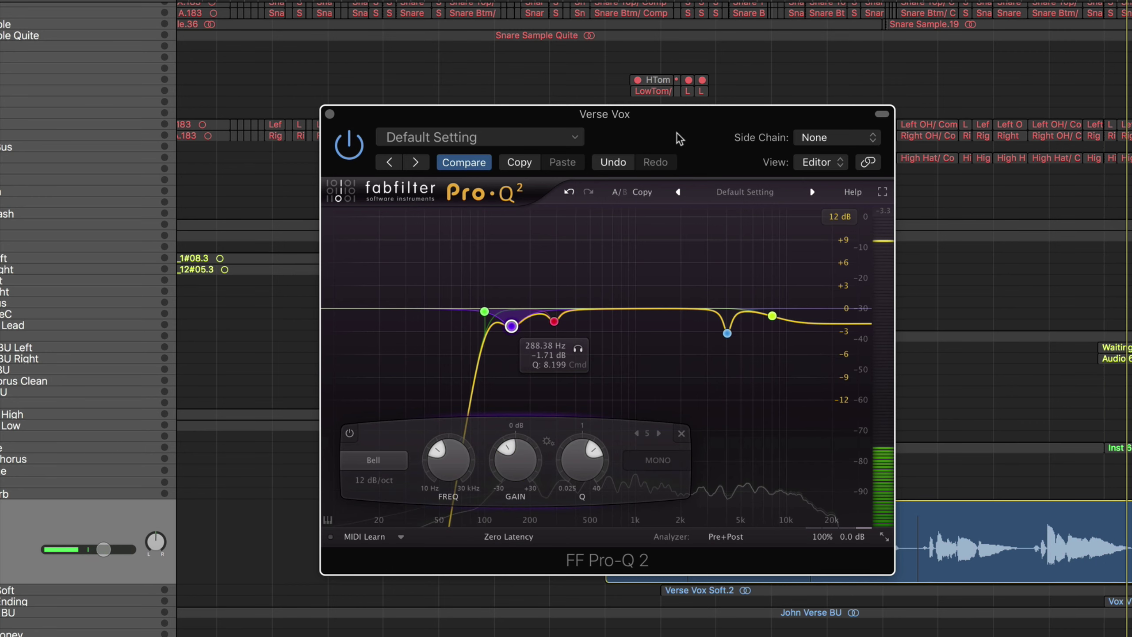
{"action": "key", "text": "super+z"}
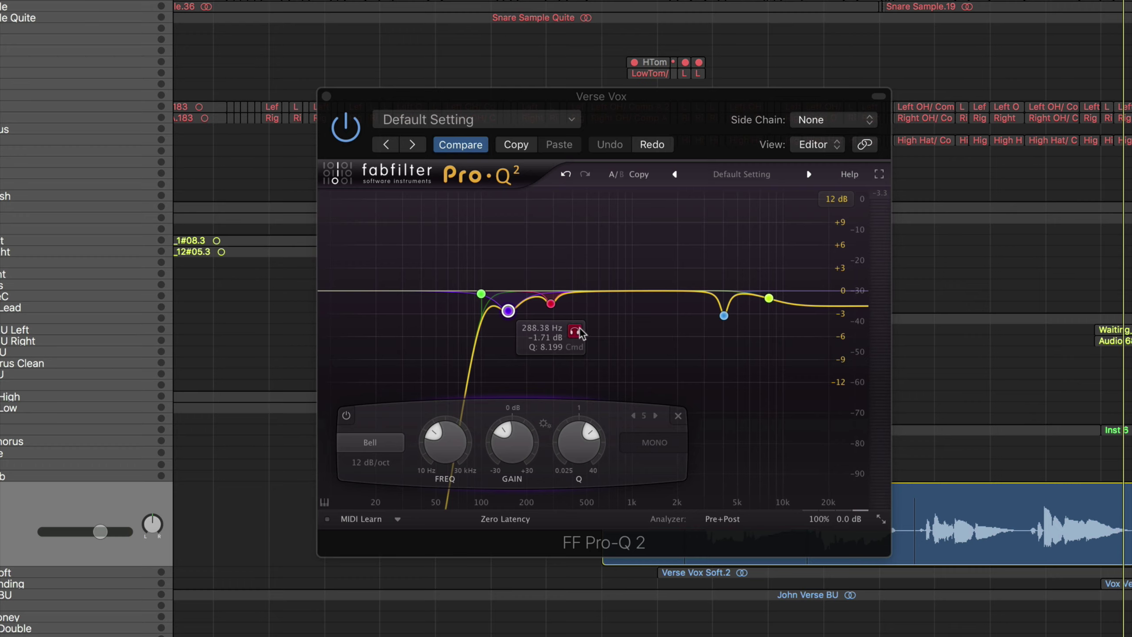
Step: Play the vocal and audition the 288.38 Hz band in solo
{"action": "key", "text": "space"}
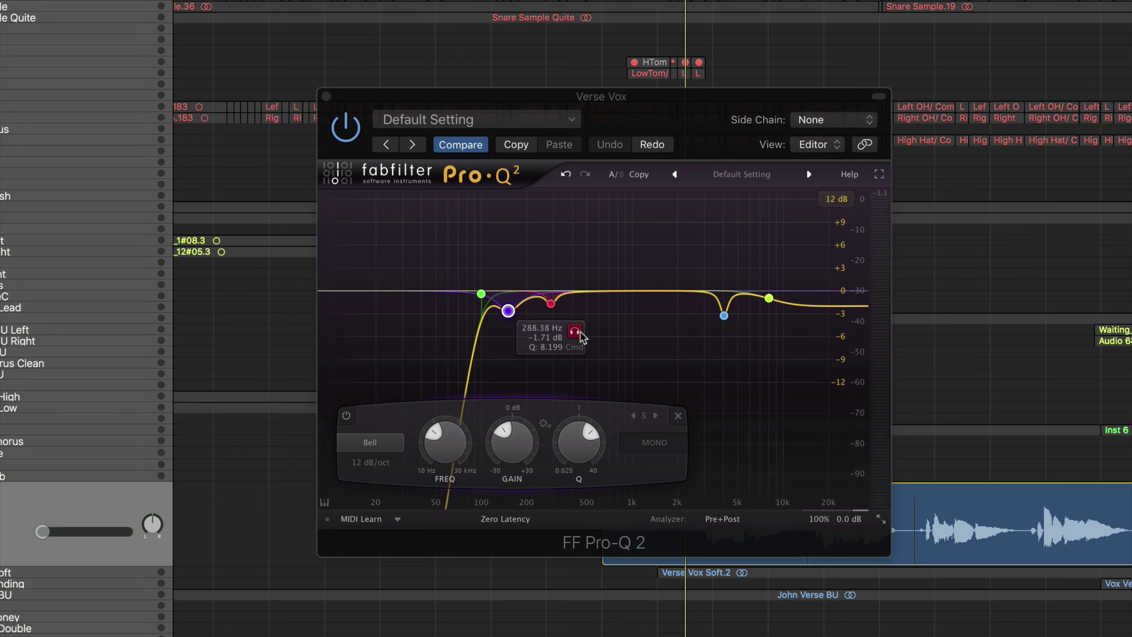
{"action": "key", "text": "space"}
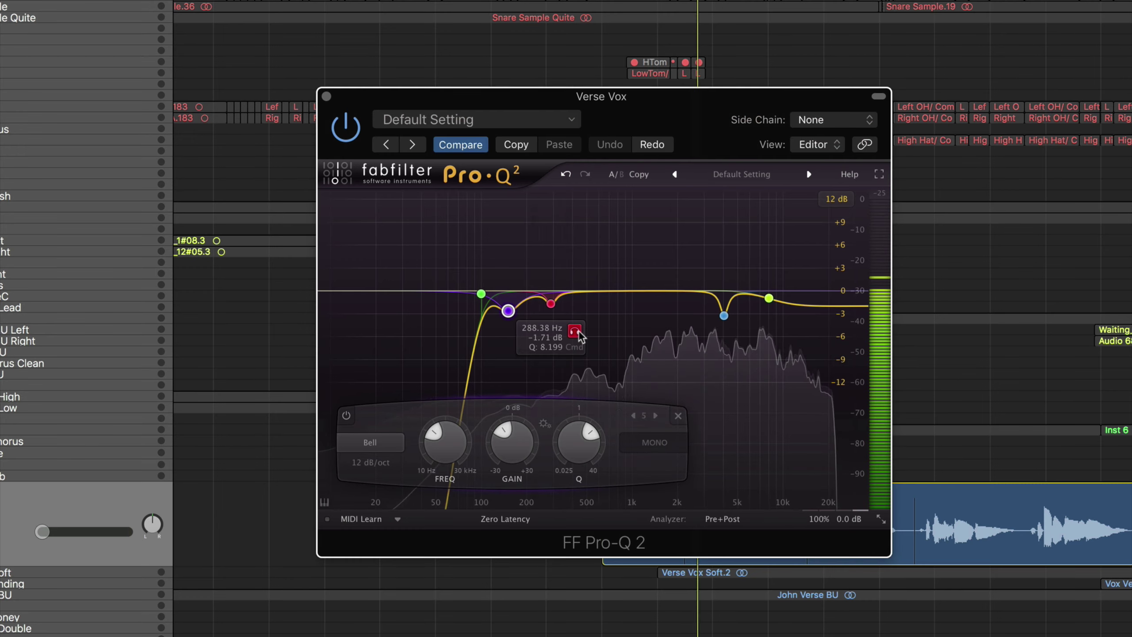
{"action": "left_click", "coordinate": [577, 332]}
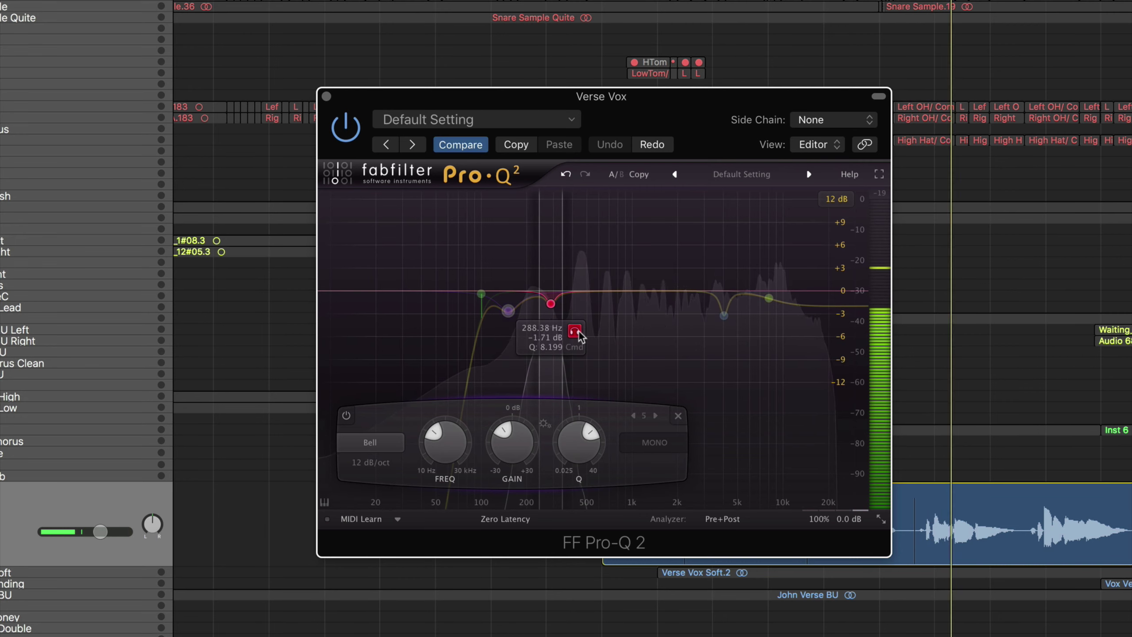
{"action": "key", "text": "space"}
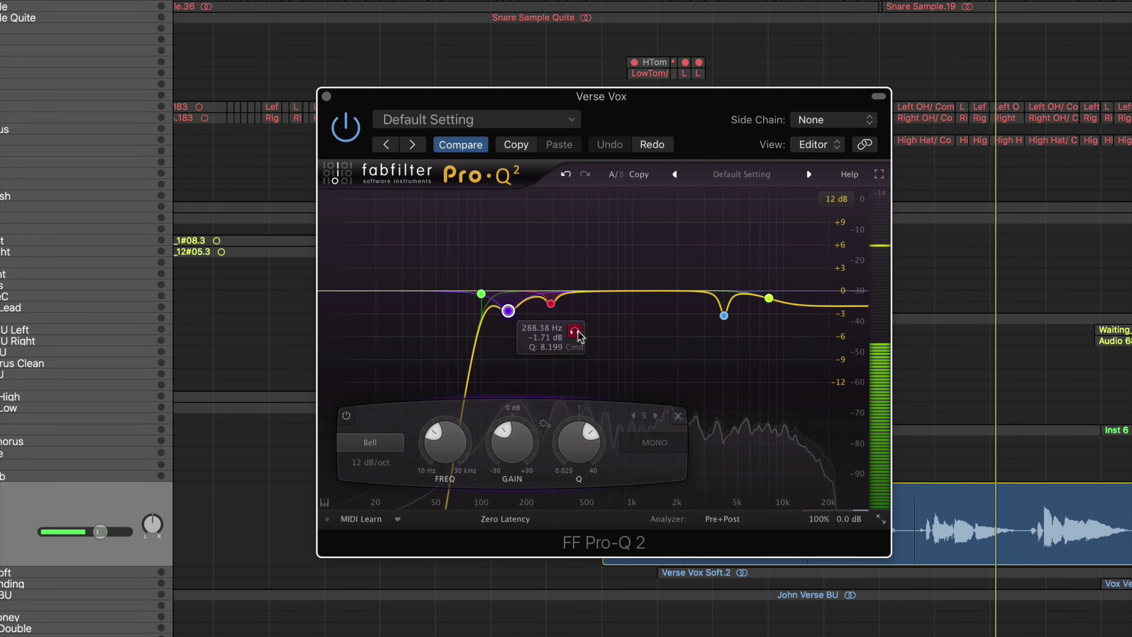
{"action": "left_click_drag", "start_coordinate": [580, 337], "coordinate": [585, 334]}
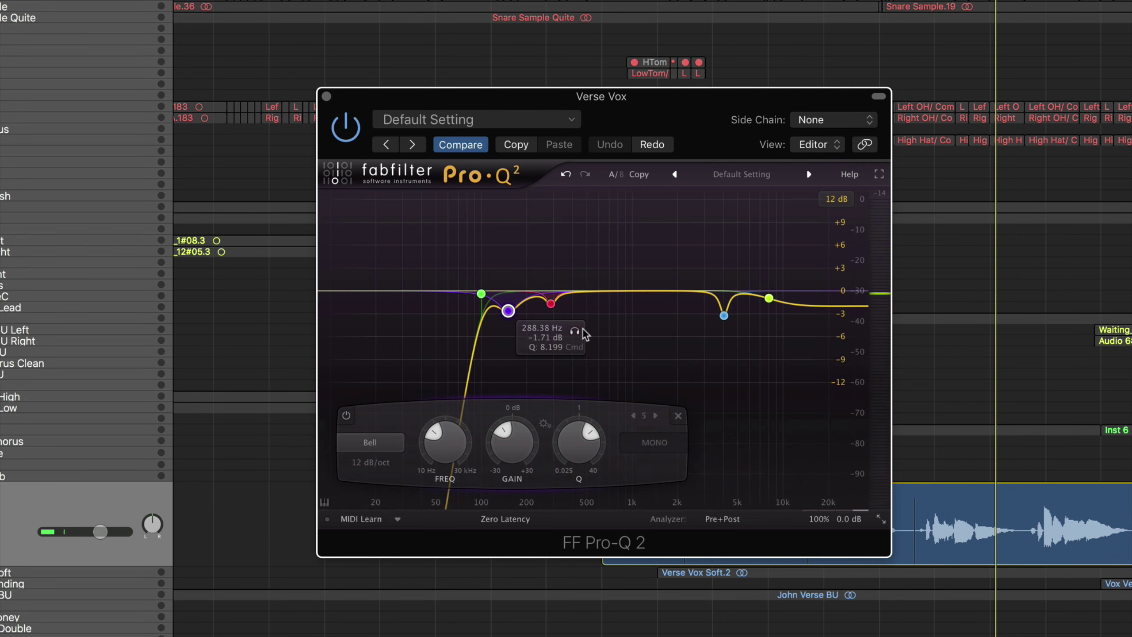
Step: Vary the gain of the 4052.7 Hz bell band during playback, ending at -3.91 dB, and undo the change
{"action": "mouse_move", "coordinate": [734, 323]}
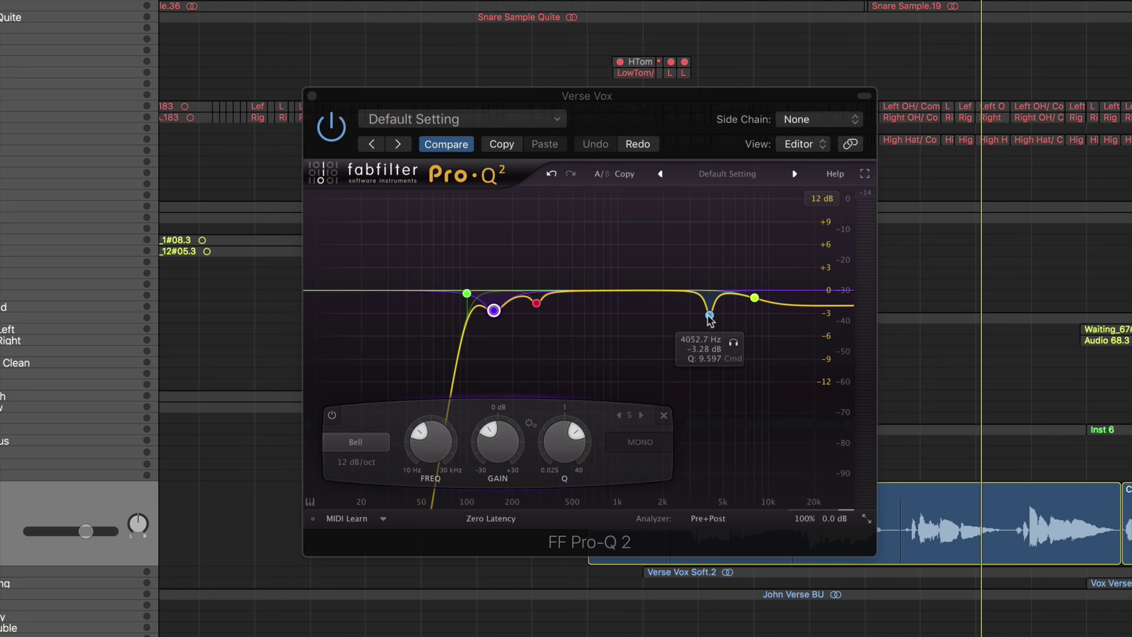
{"action": "left_click", "coordinate": [710, 316]}
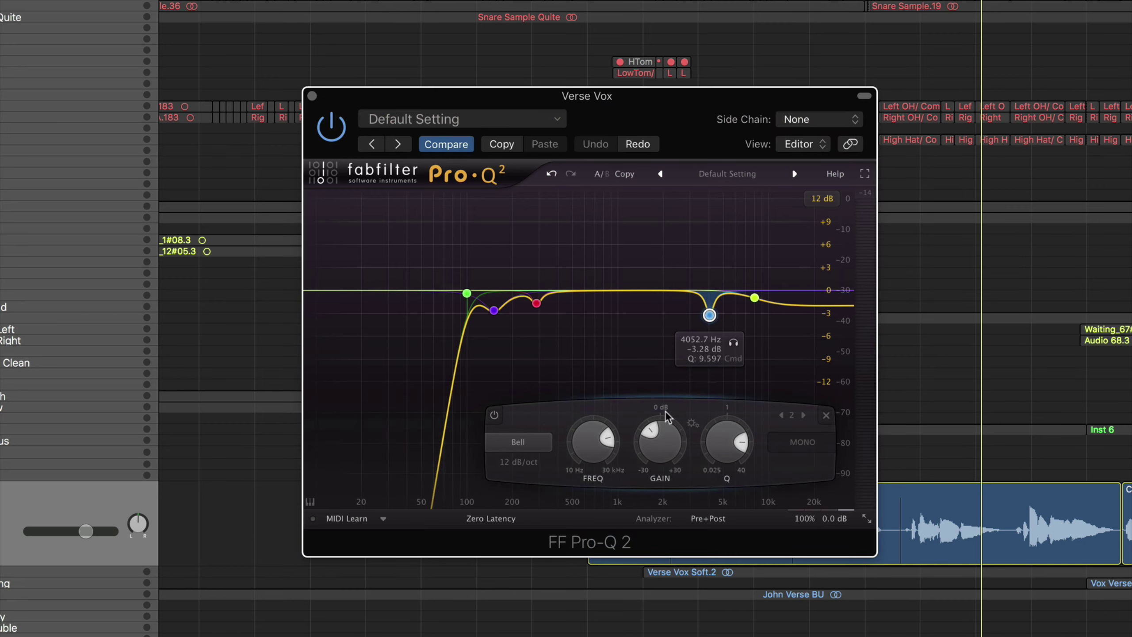
{"action": "mouse_move", "coordinate": [652, 447]}
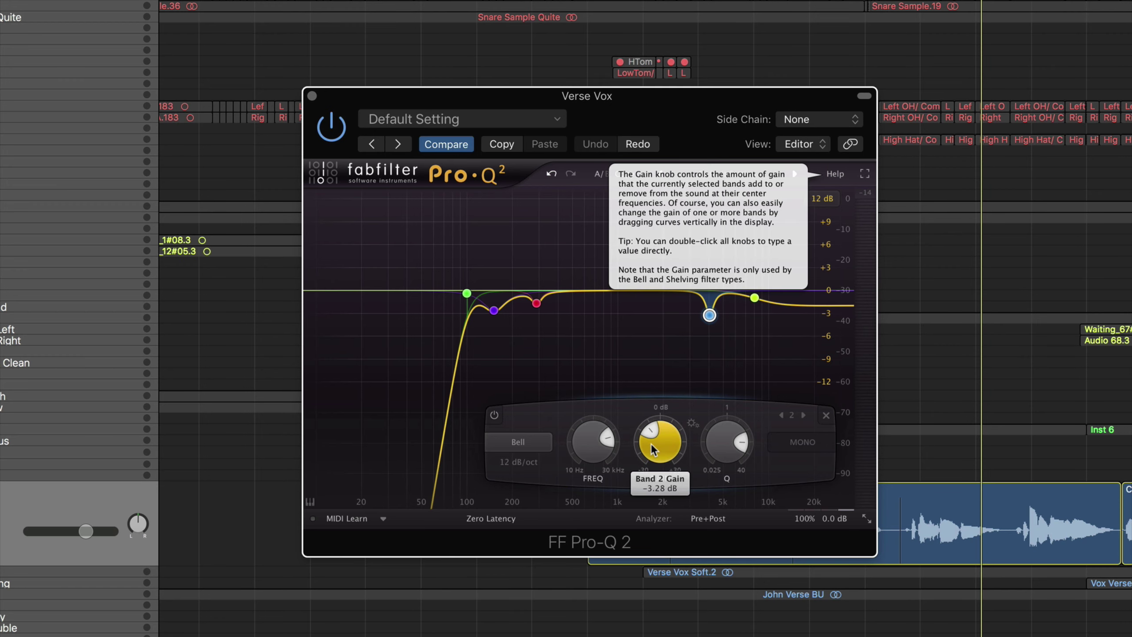
{"action": "key", "text": "space"}
{"action": "left_click_drag", "start_coordinate": [652, 447], "coordinate": [653, 473]}
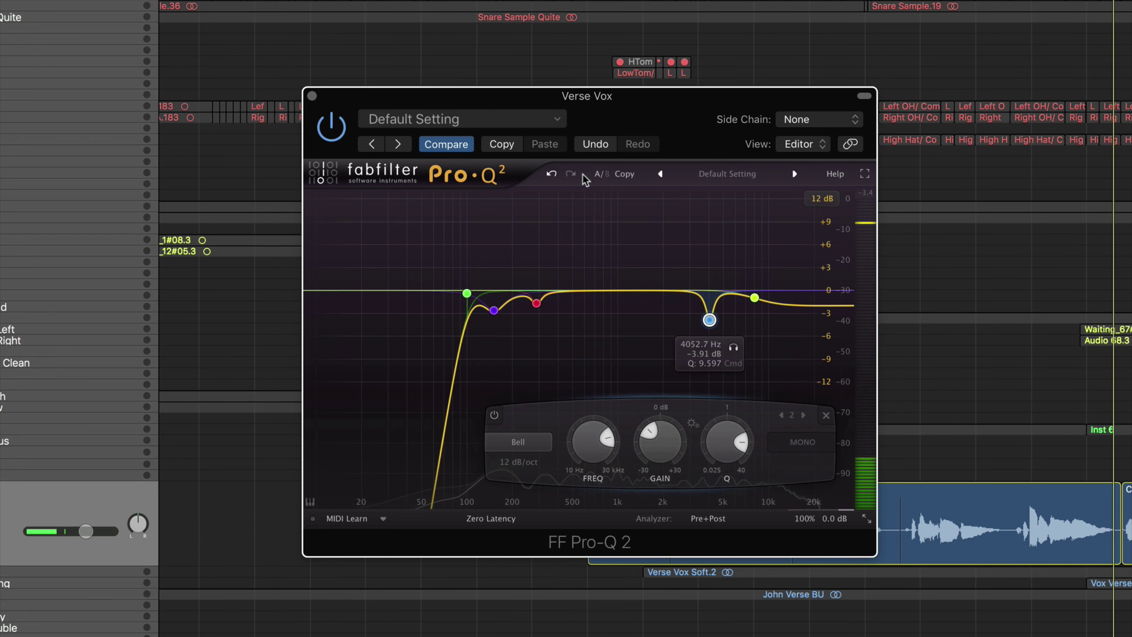
{"action": "left_click", "coordinate": [596, 144]}
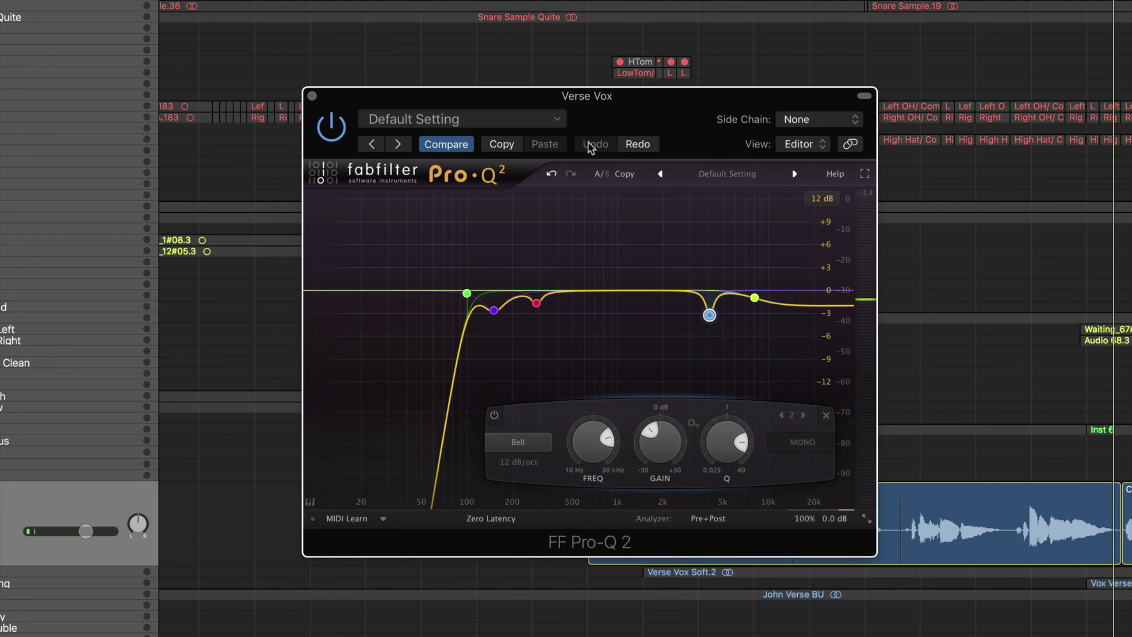
Step: Vary the gain of the 8062.1 Hz high-shelf band during playback, raising it to +1.27 dB, and undo the change
{"action": "mouse_move", "coordinate": [757, 307]}
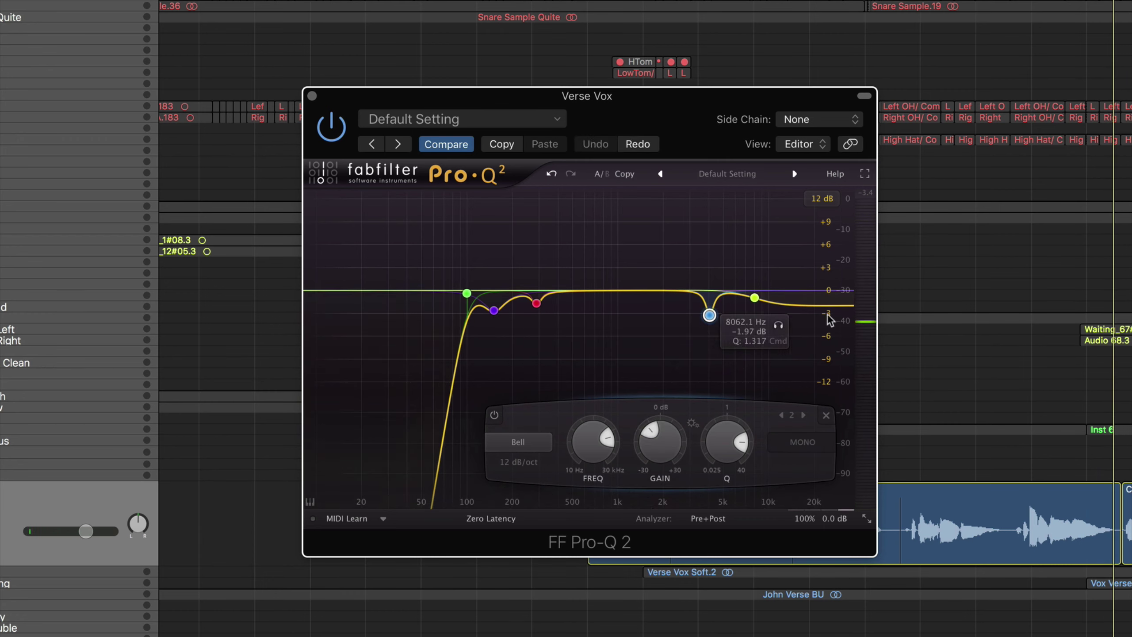
{"action": "left_click", "coordinate": [755, 298]}
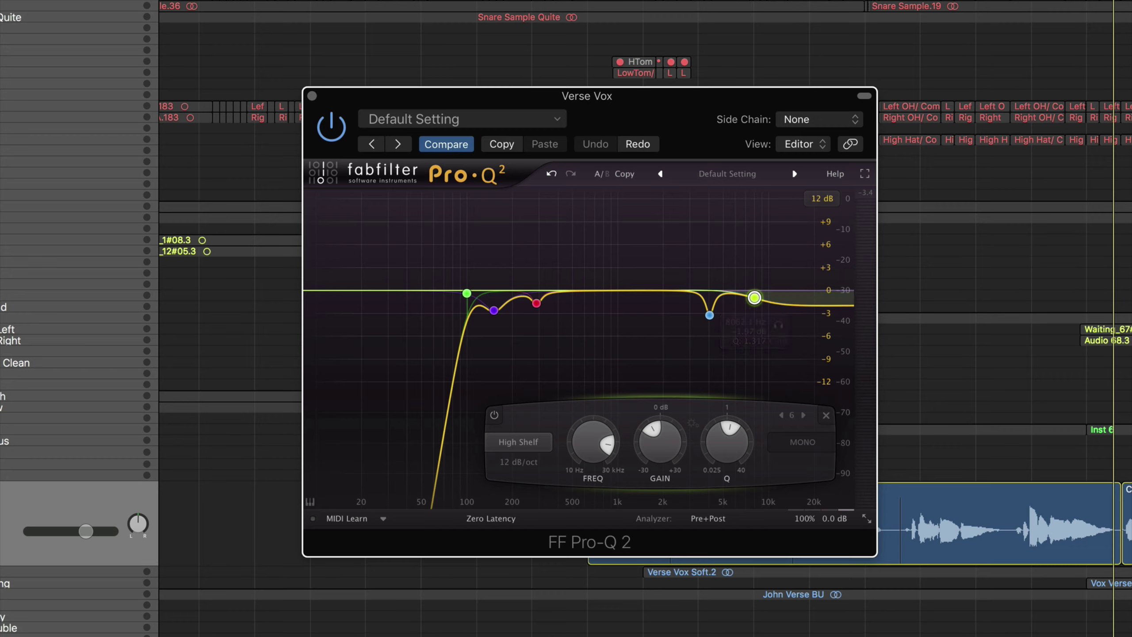
{"action": "key", "text": "space"}
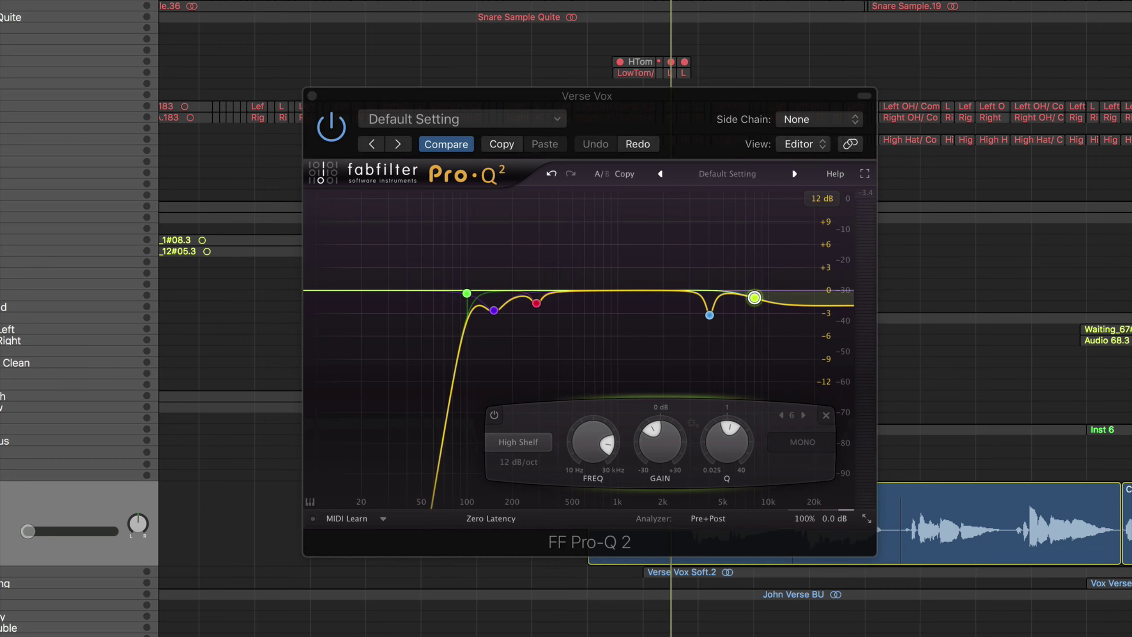
{"action": "left_click", "coordinate": [754, 299]}
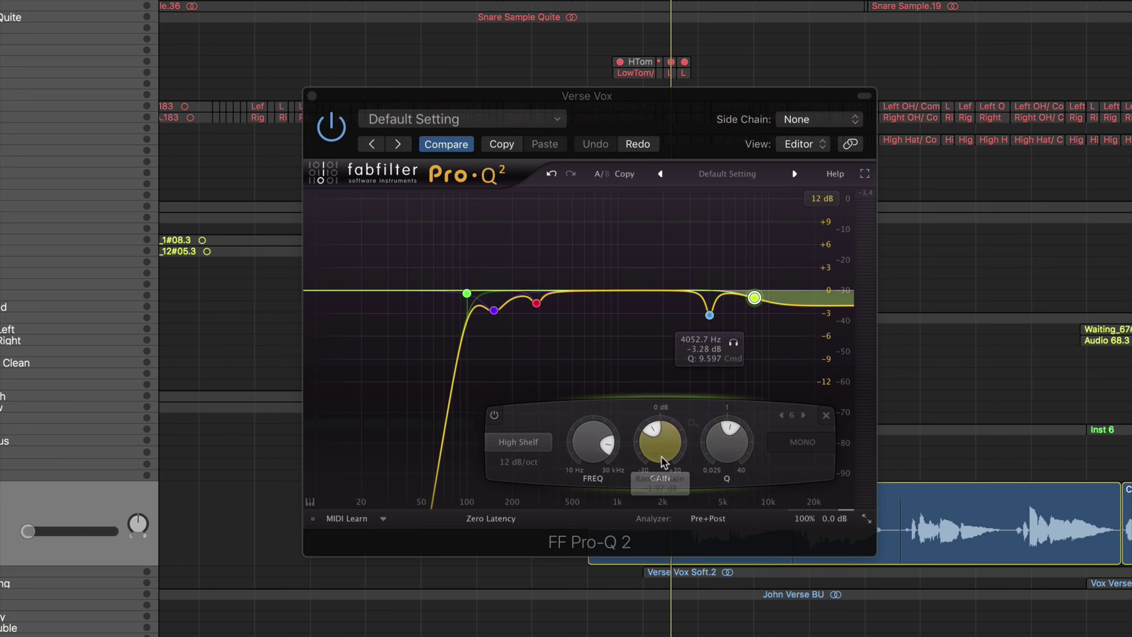
{"action": "key", "text": "space"}
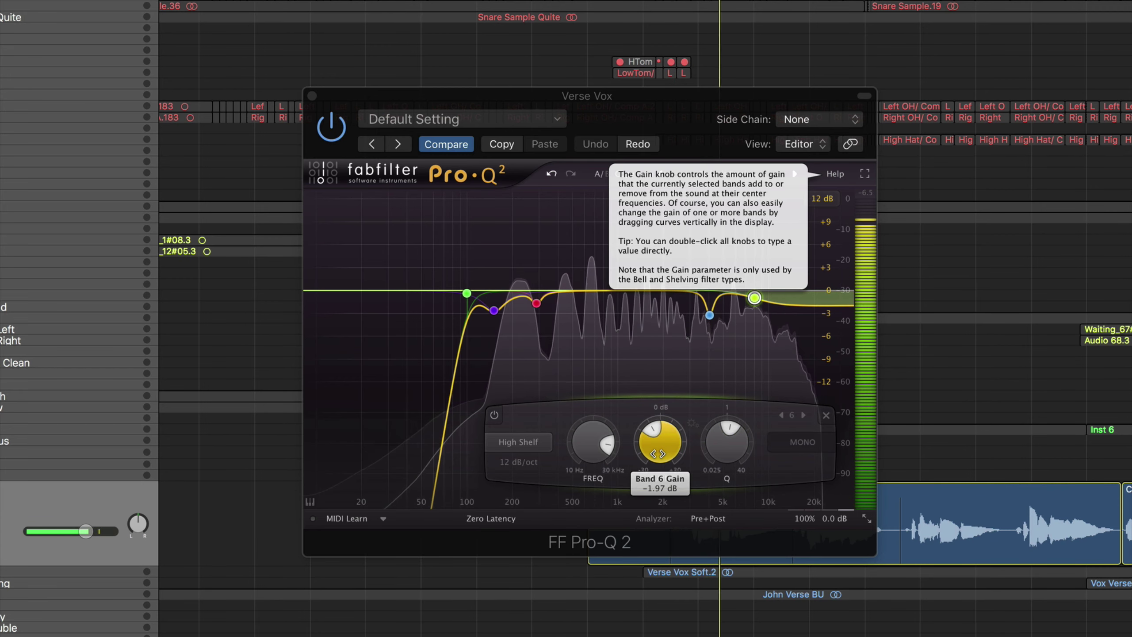
{"action": "mouse_move", "coordinate": [660, 454]}
{"action": "left_mouse_down"}
{"action": "mouse_move", "coordinate": [661, 388]}
{"action": "mouse_move", "coordinate": [657, 476]}
{"action": "mouse_move", "coordinate": [667, 420]}
{"action": "mouse_move", "coordinate": [664, 463]}
{"action": "left_mouse_up"}
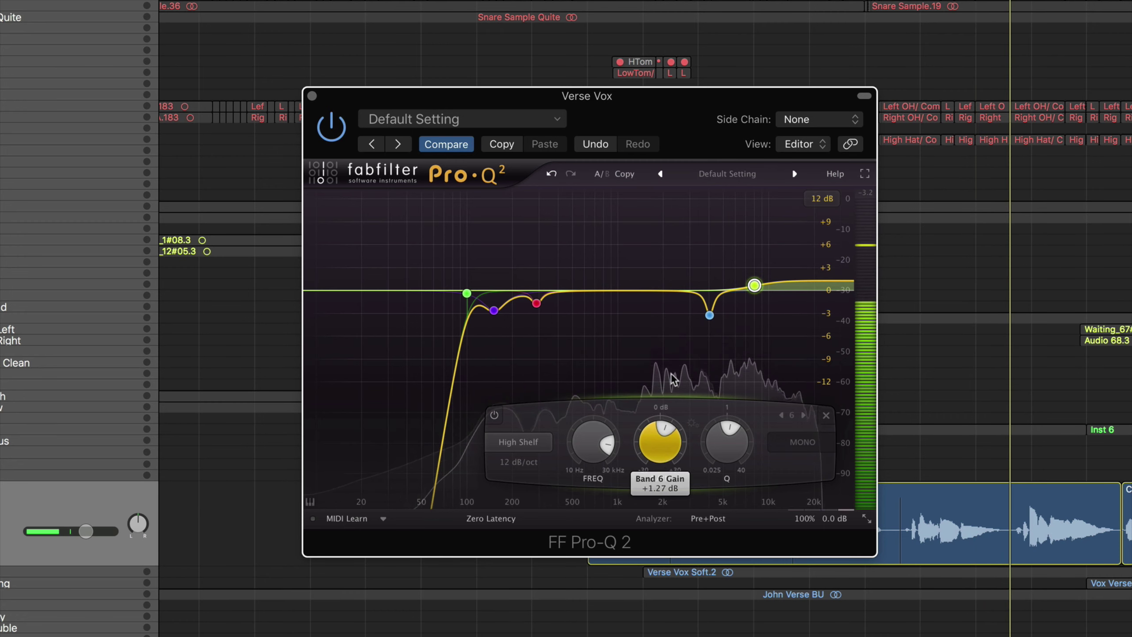
{"action": "left_click", "coordinate": [601, 144]}
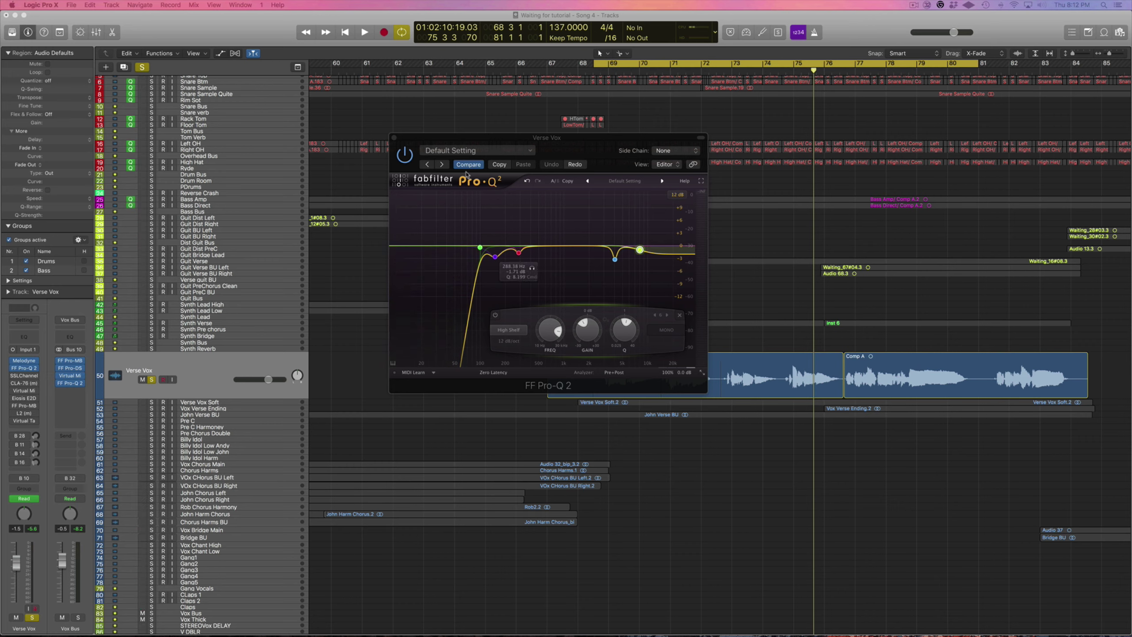
Step: Compare the vocal with the FF Pro-Q 2 equalizer bypassed and enabled during playback, and close the equalizer
{"action": "left_click_drag", "start_coordinate": [478, 137], "coordinate": [565, 147]}
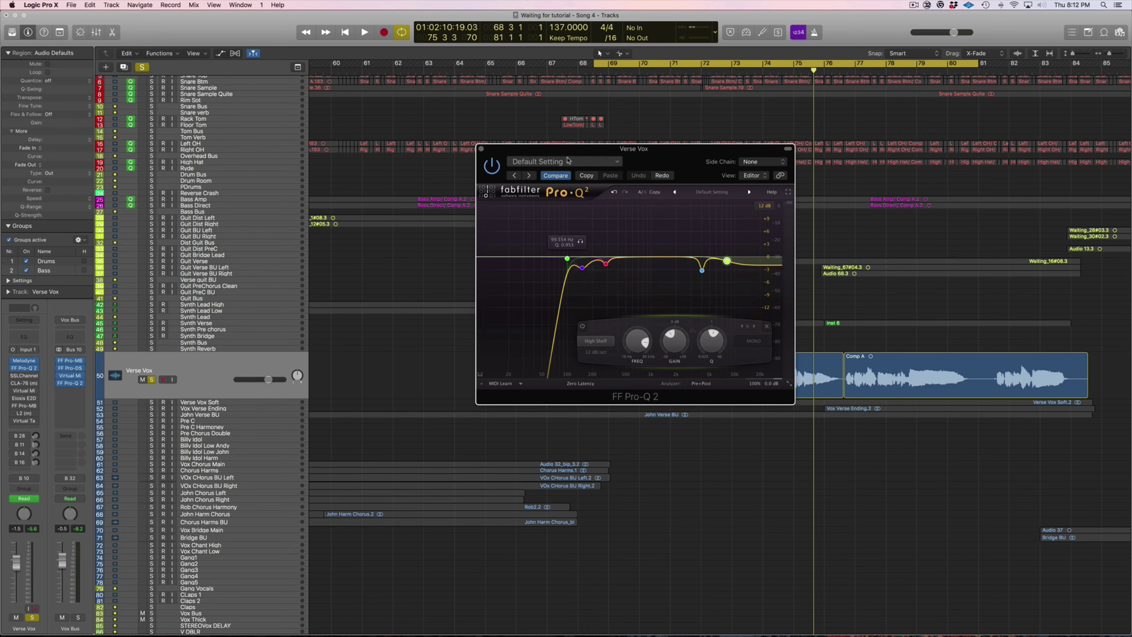
{"action": "left_click", "coordinate": [492, 168]}
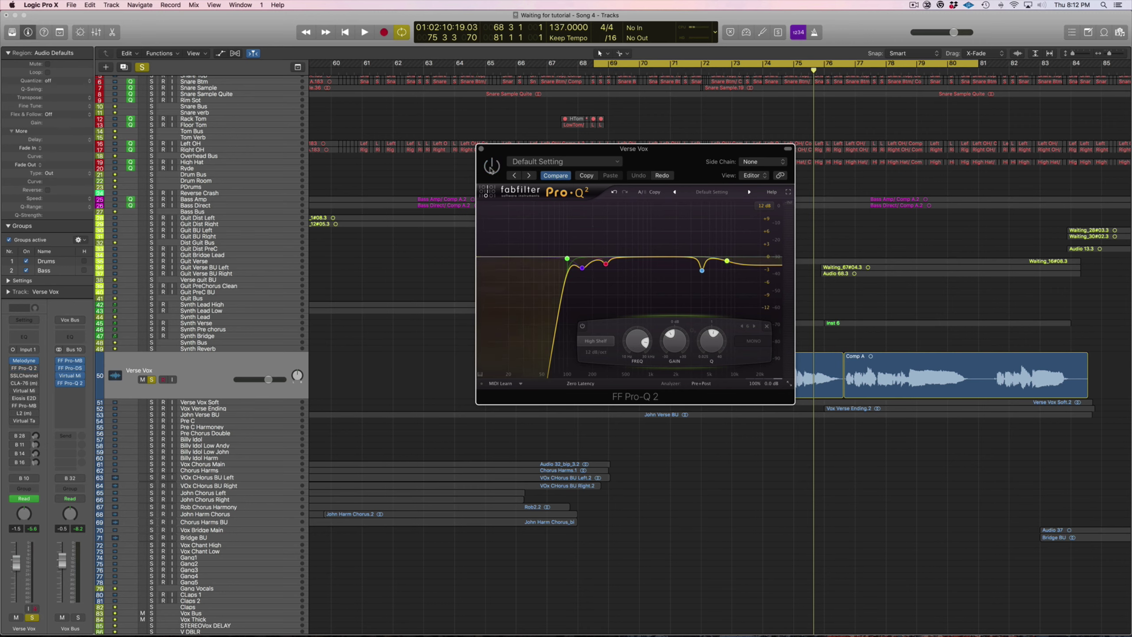
{"action": "key", "text": "space"}
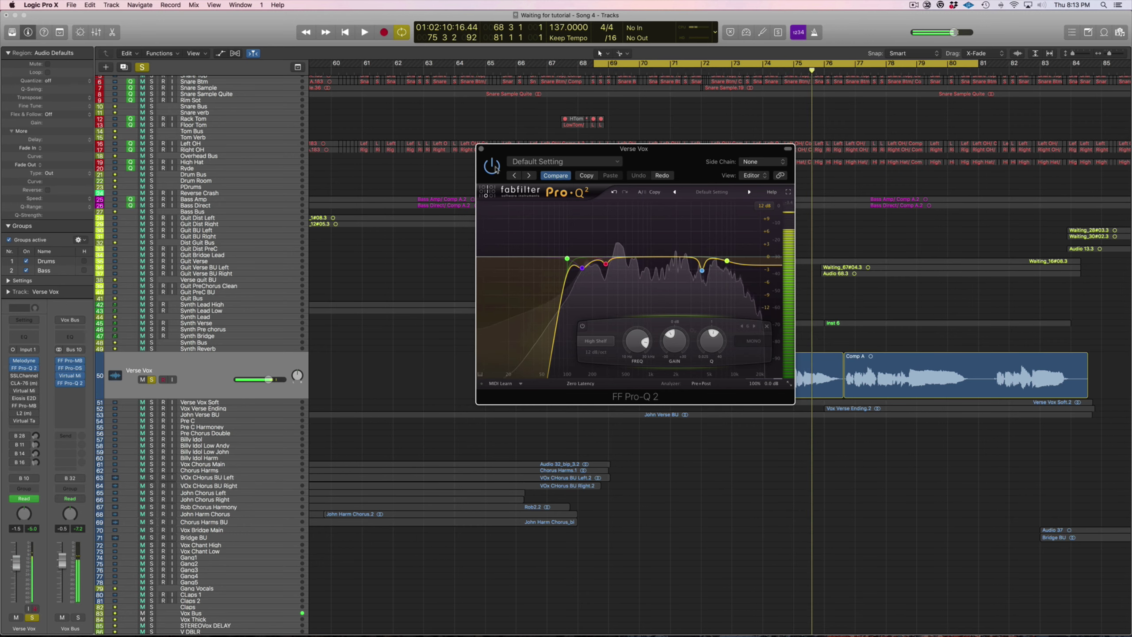
{"action": "key", "text": "space"}
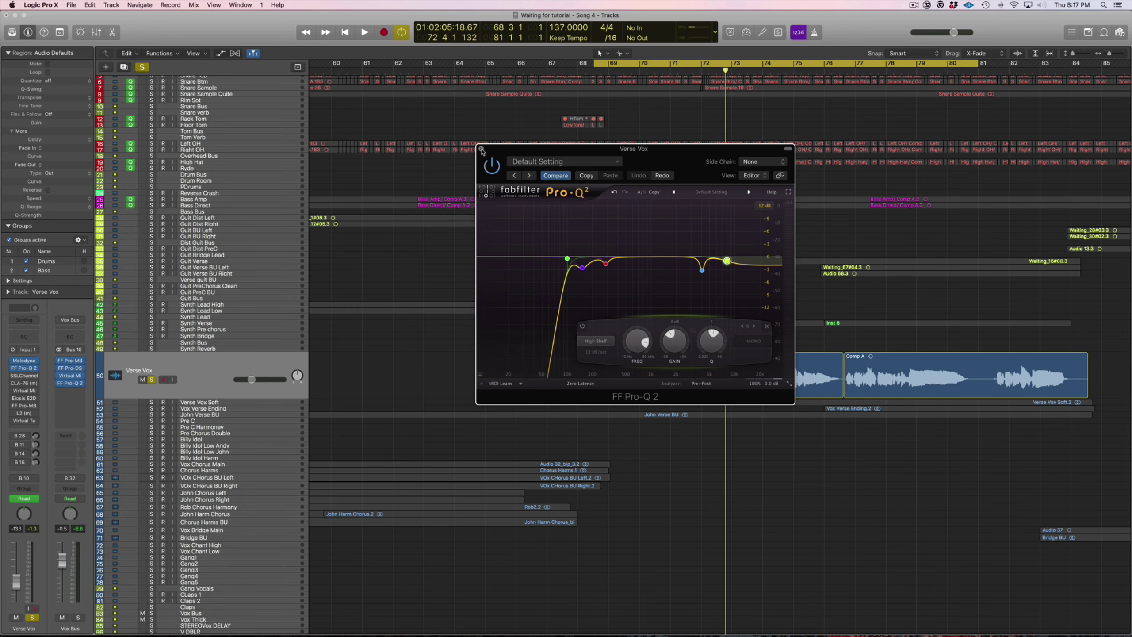
{"action": "left_click", "coordinate": [482, 149]}
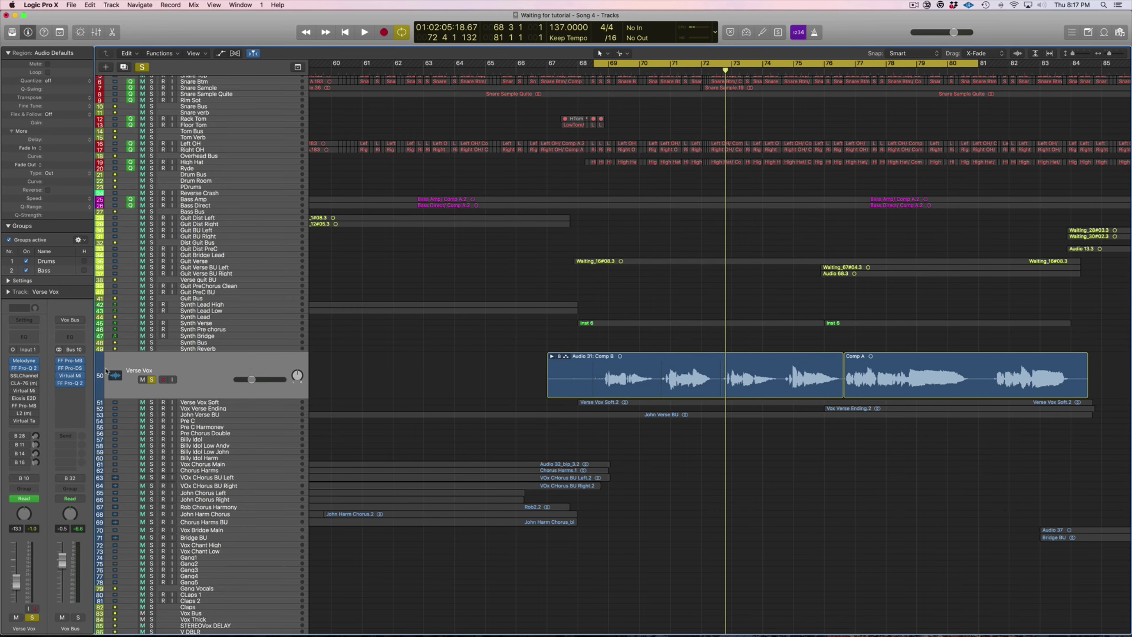
Step: Open the SSLChannel plug-in on Verse Vox and toggle its bypass during playback, leaving it enabled
{"action": "left_click", "coordinate": [25, 375]}
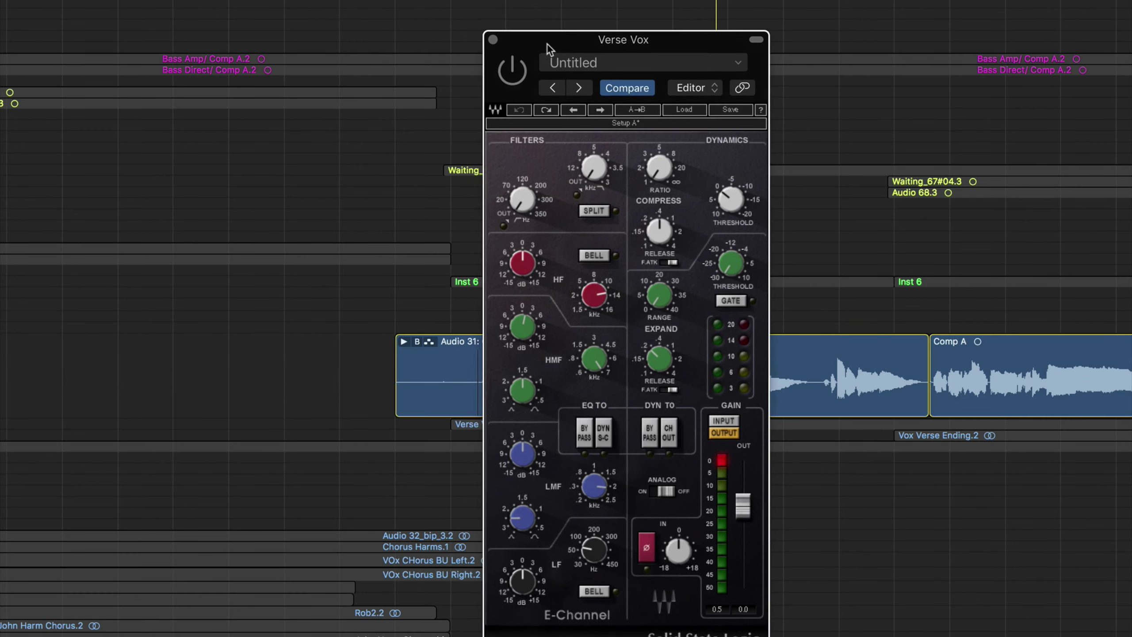
{"action": "left_click_drag", "start_coordinate": [546, 43], "coordinate": [556, 11]}
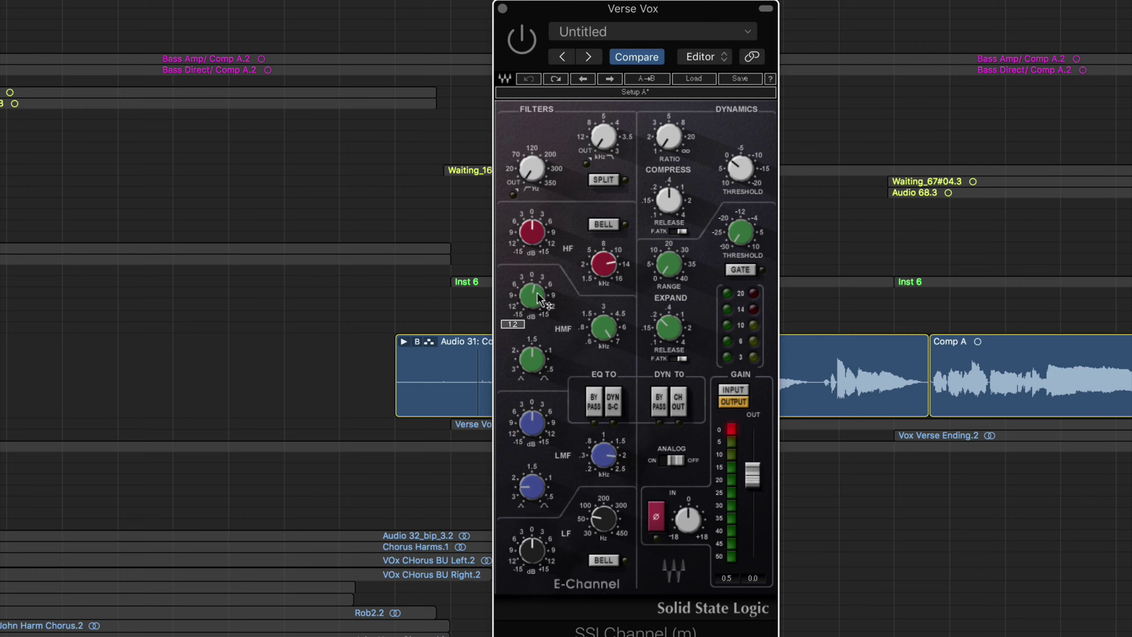
{"action": "left_click", "coordinate": [521, 44]}
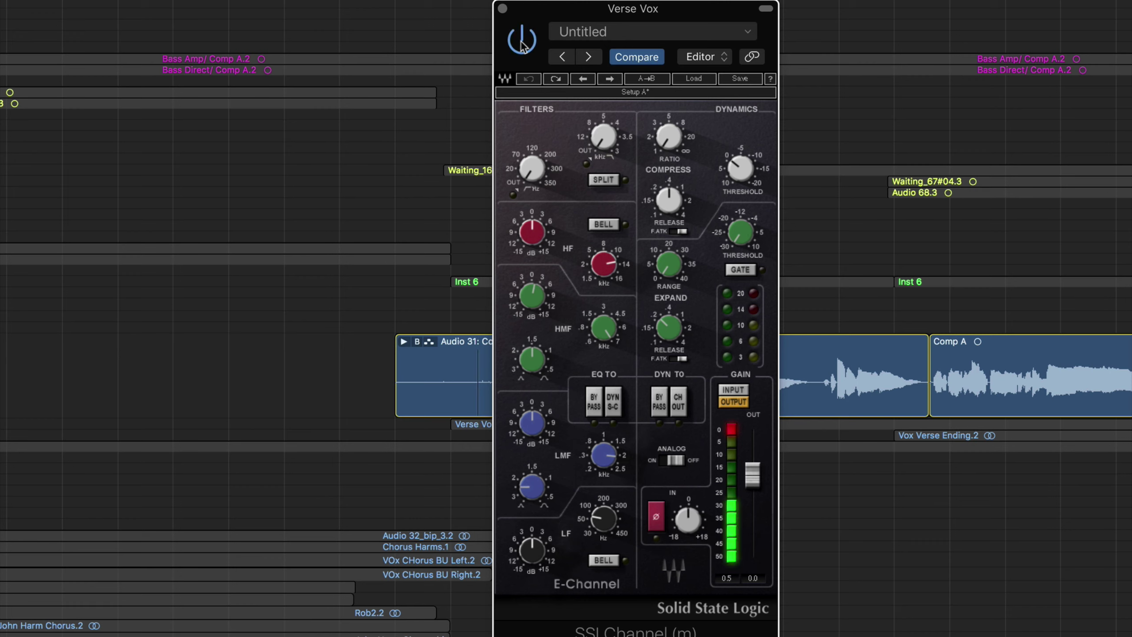
{"action": "left_click", "coordinate": [521, 44]}
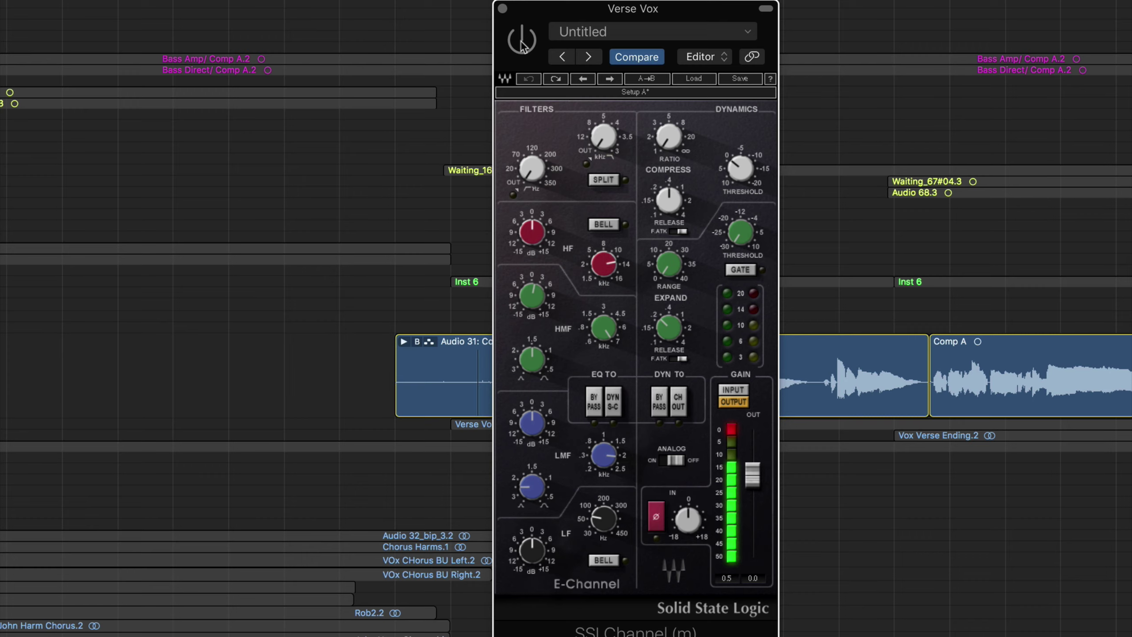
{"action": "left_click", "coordinate": [522, 42]}
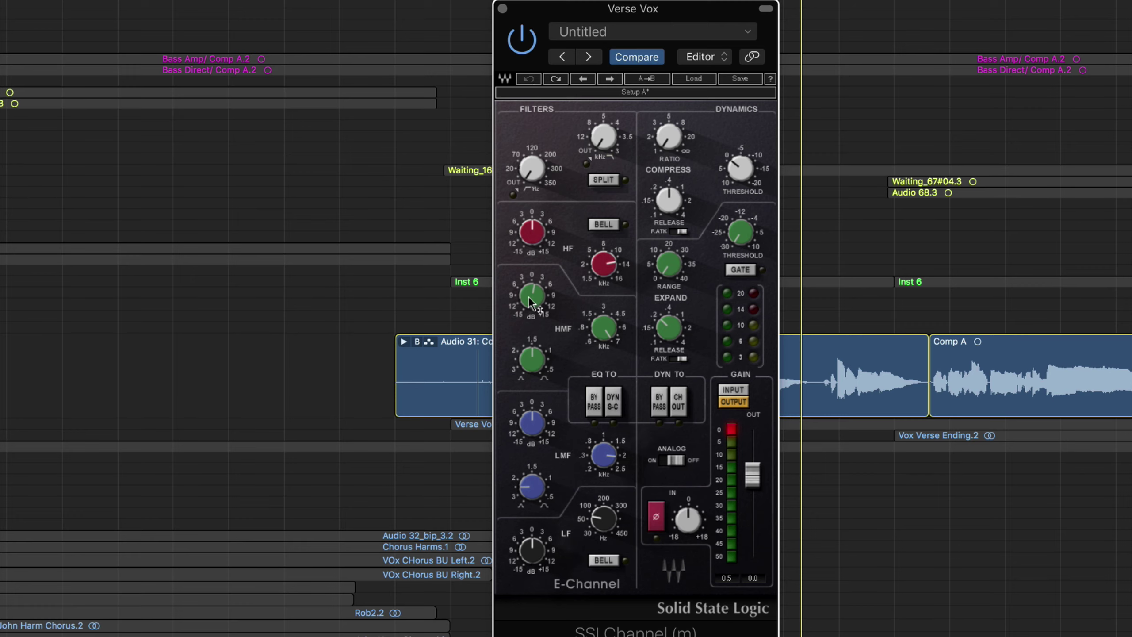
Step: Audition changes to the SSLChannel's HMF and HF gain during playback, undo the HMF change, and close the plug-in
{"action": "left_click_drag", "start_coordinate": [582, 8], "coordinate": [500, 0]}
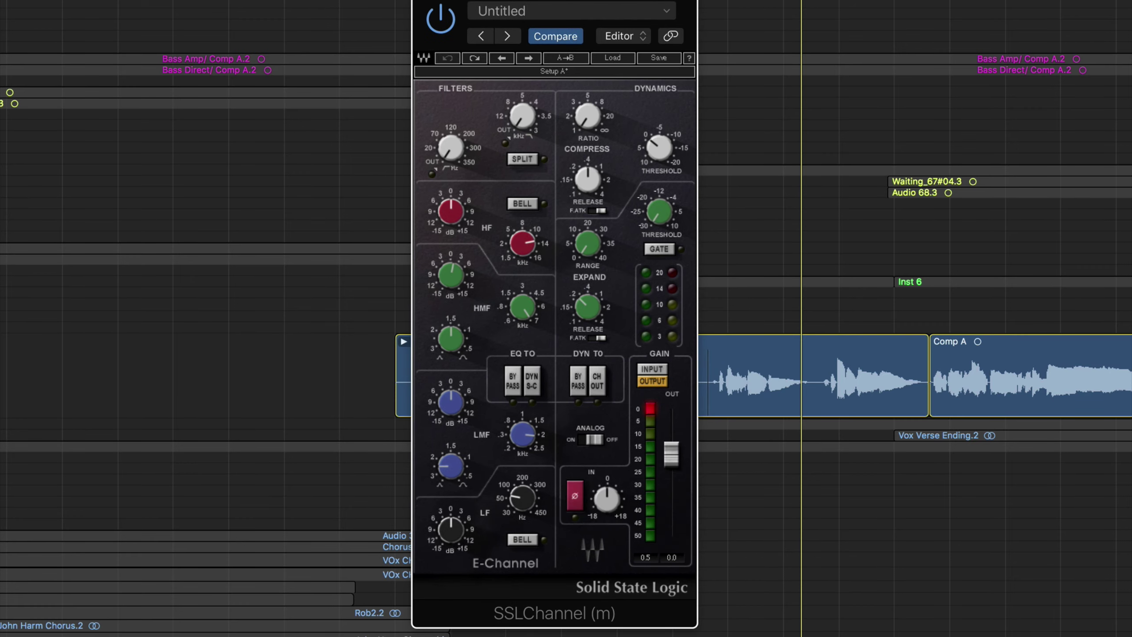
{"action": "mouse_move", "coordinate": [450, 277]}
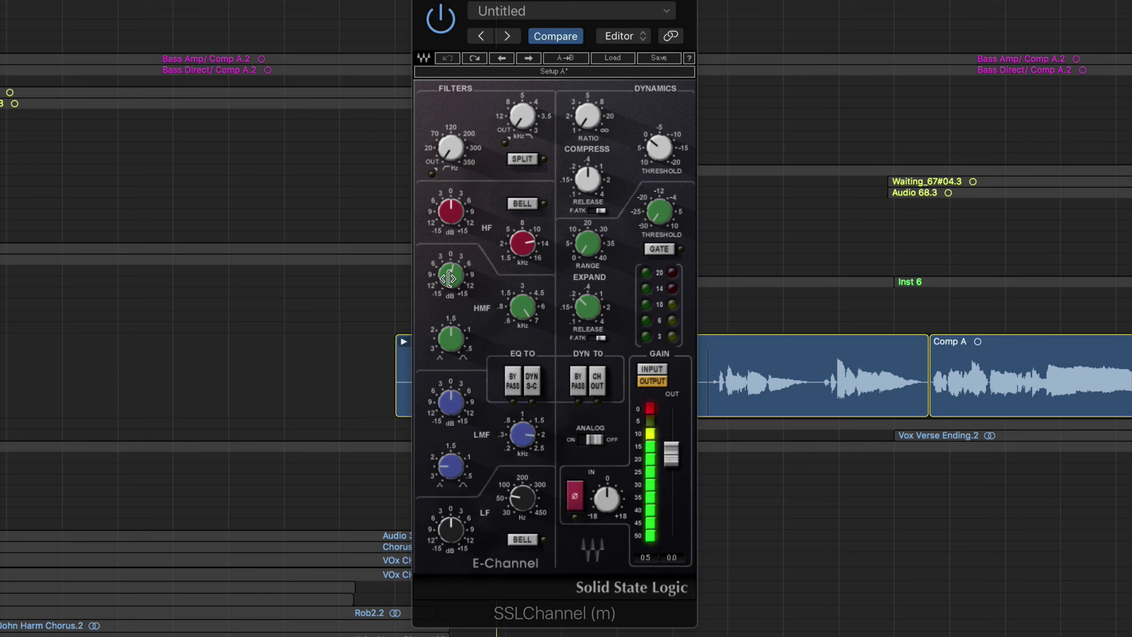
{"action": "mouse_move", "coordinate": [450, 277]}
{"action": "left_mouse_down"}
{"action": "mouse_move", "coordinate": [474, 271]}
{"action": "mouse_move", "coordinate": [452, 281]}
{"action": "left_mouse_up"}
{"action": "left_click", "coordinate": [449, 58]}
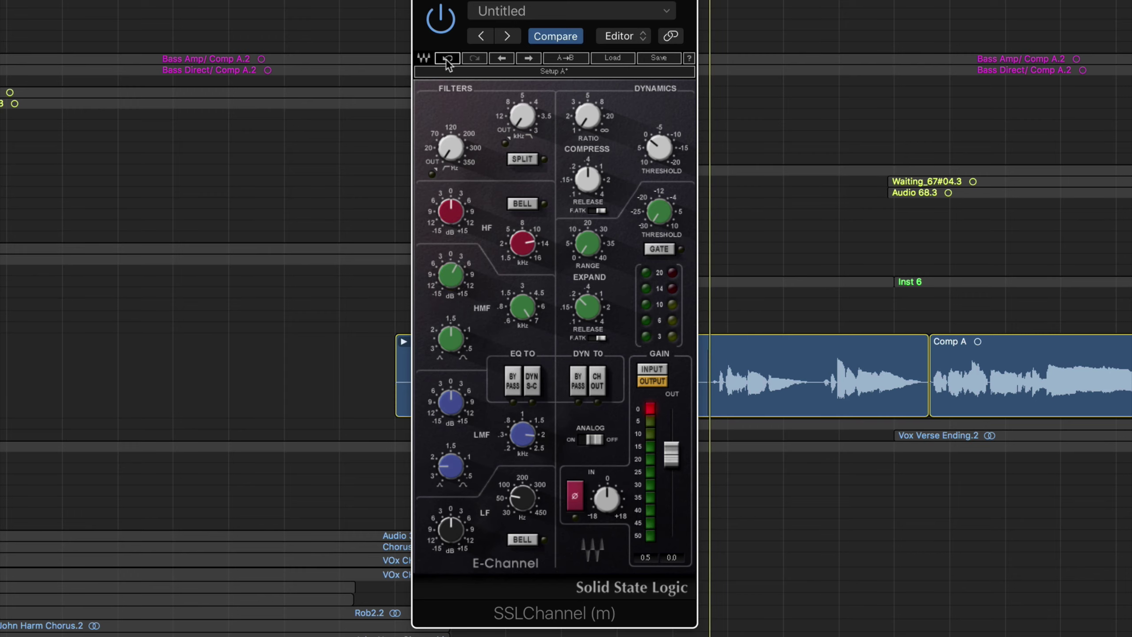
{"action": "left_click_drag", "start_coordinate": [449, 274], "coordinate": [464, 273]}
{"action": "left_click_drag", "start_coordinate": [450, 208], "coordinate": [538, 282]}
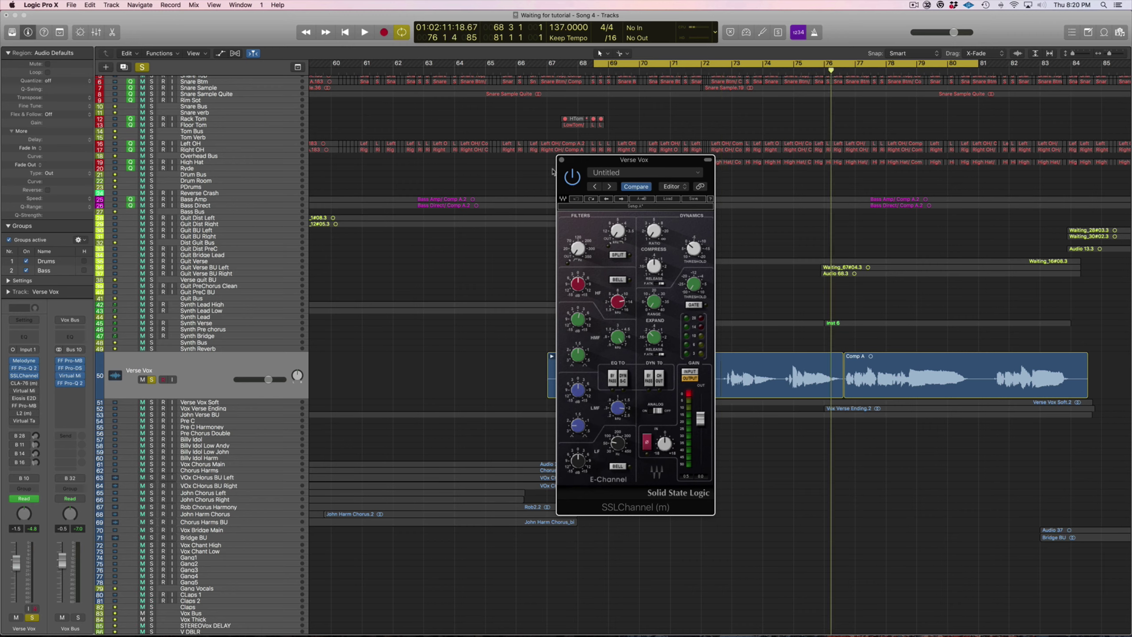
{"action": "left_click", "coordinate": [561, 160]}
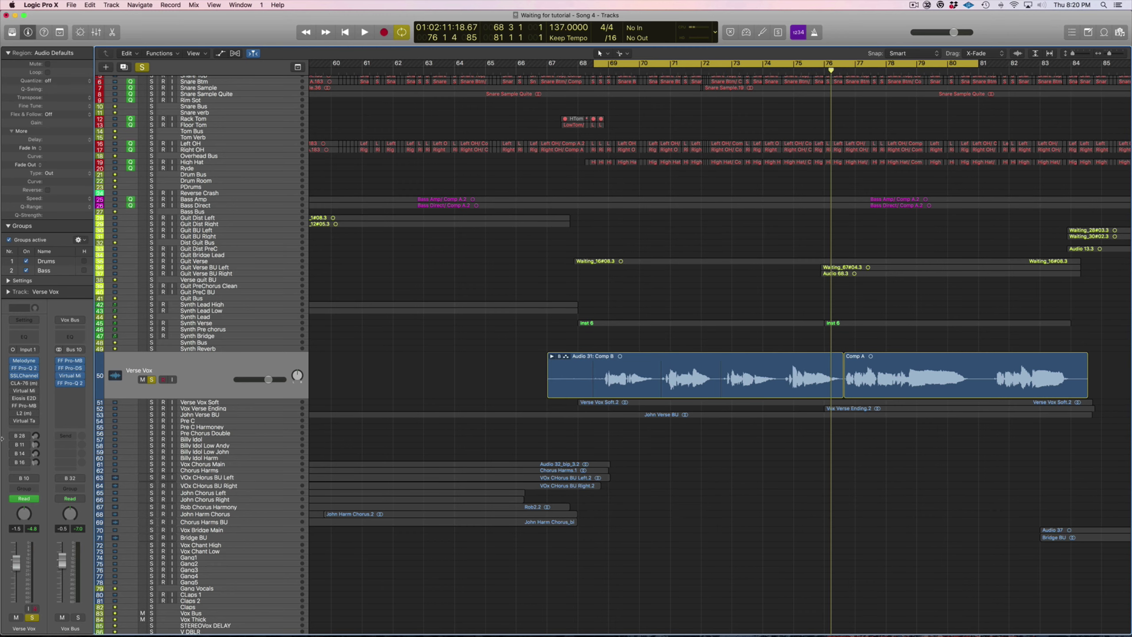
Step: Enable the CLA-76 compressor on Verse Vox, audition the vocal from around bar 69, and close the plug-in
{"action": "left_click", "coordinate": [24, 384]}
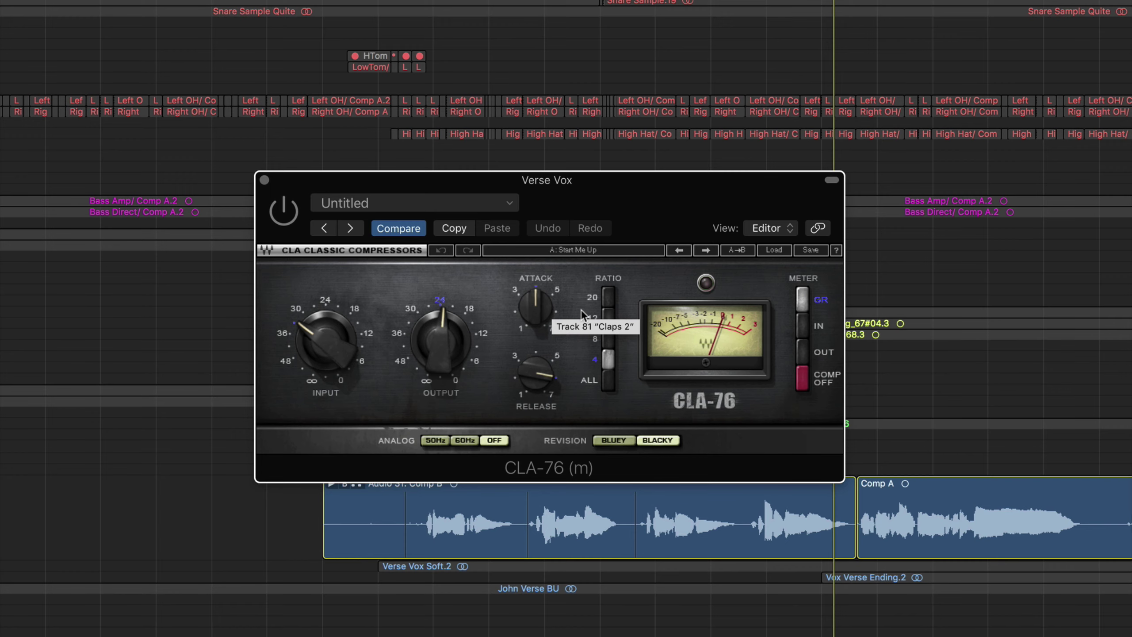
{"action": "left_click_drag", "start_coordinate": [479, 180], "coordinate": [513, 214]}
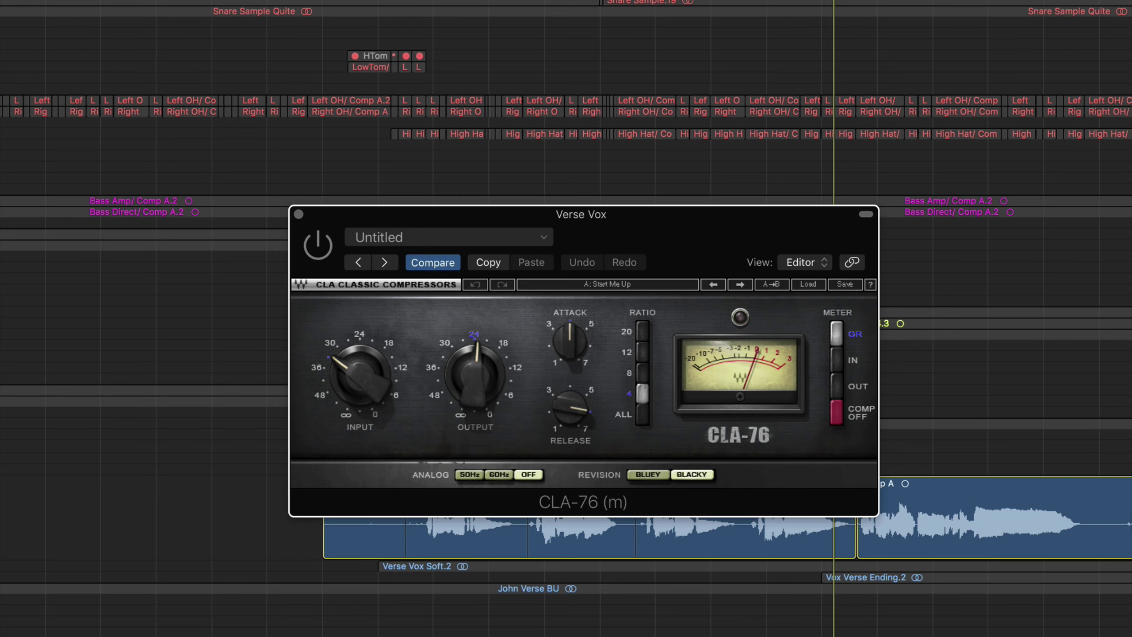
{"action": "left_click", "coordinate": [406, 1]}
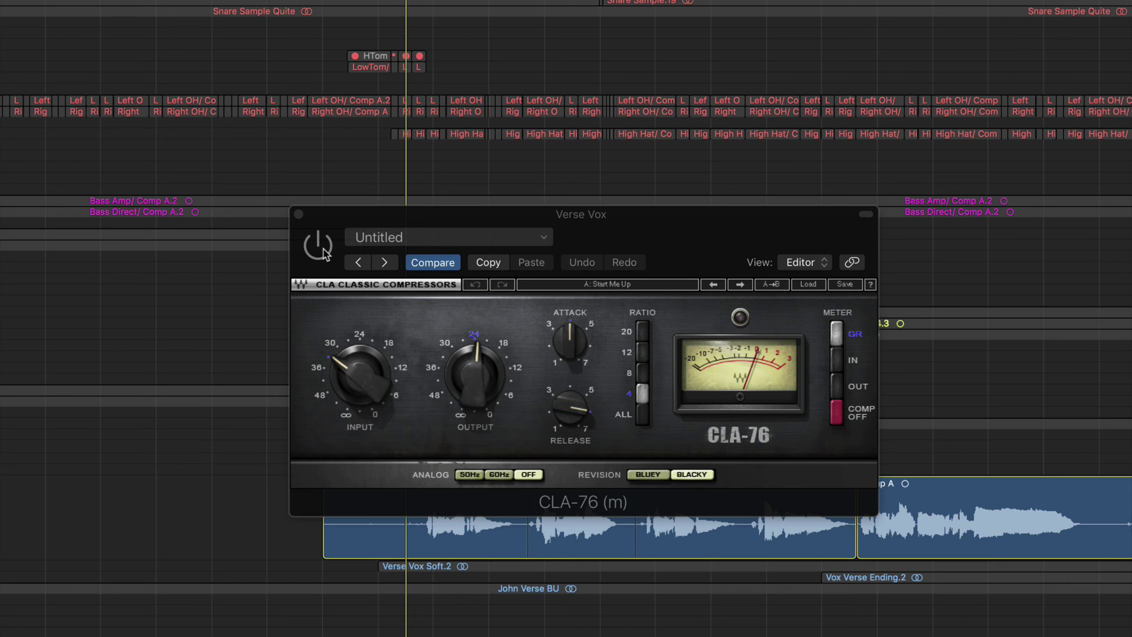
{"action": "left_click", "coordinate": [325, 255]}
{"action": "key", "text": "space"}
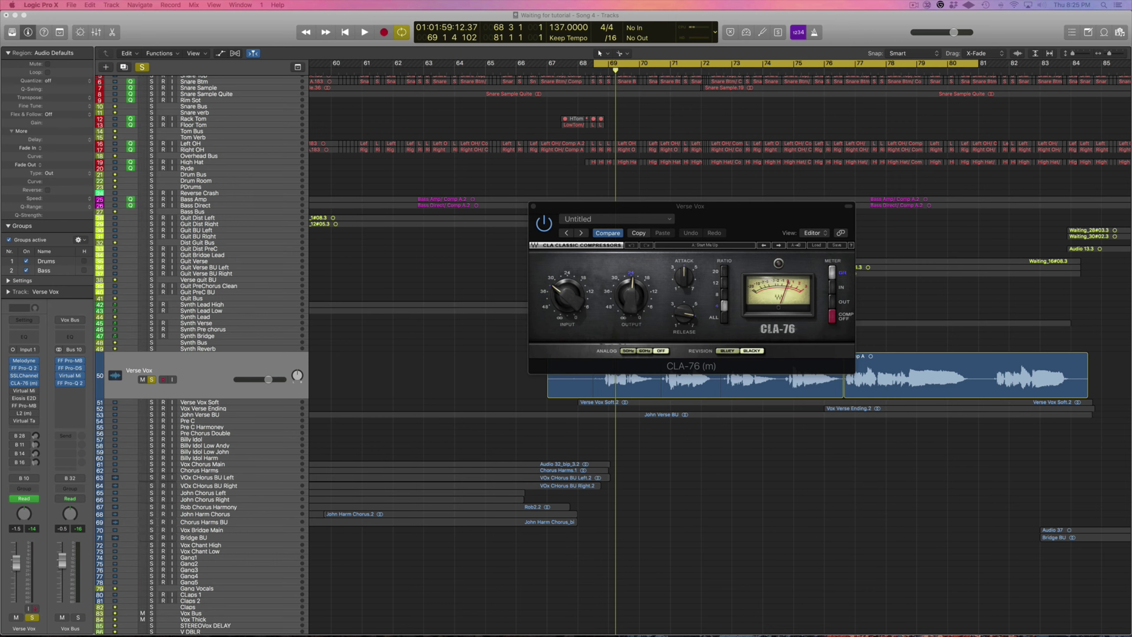
{"action": "key", "text": "space"}
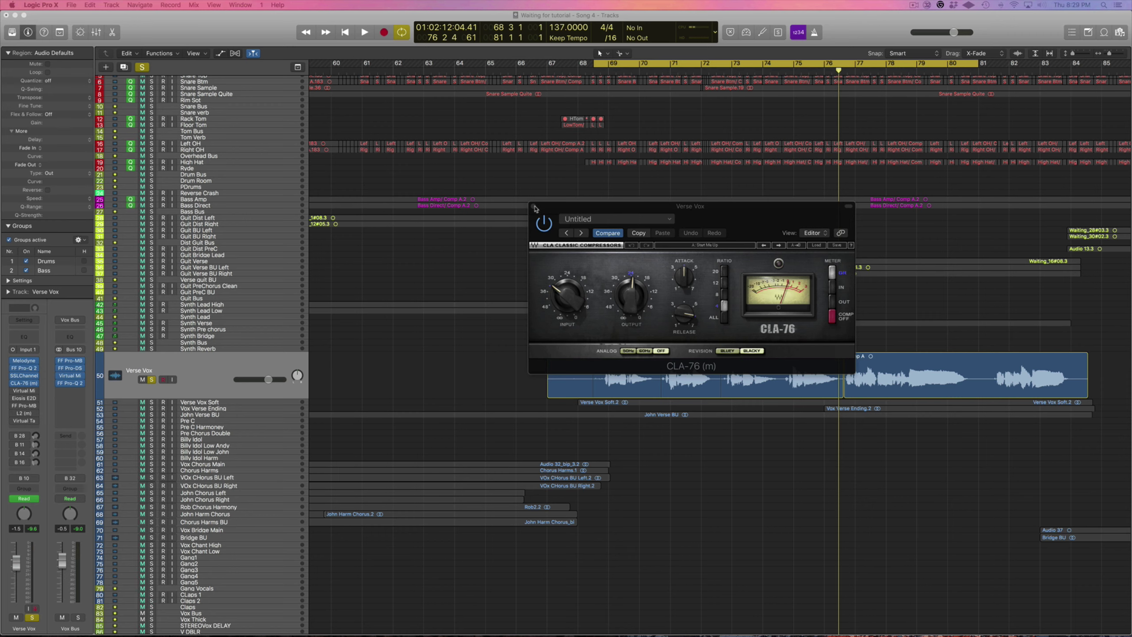
{"action": "left_click", "coordinate": [535, 209]}
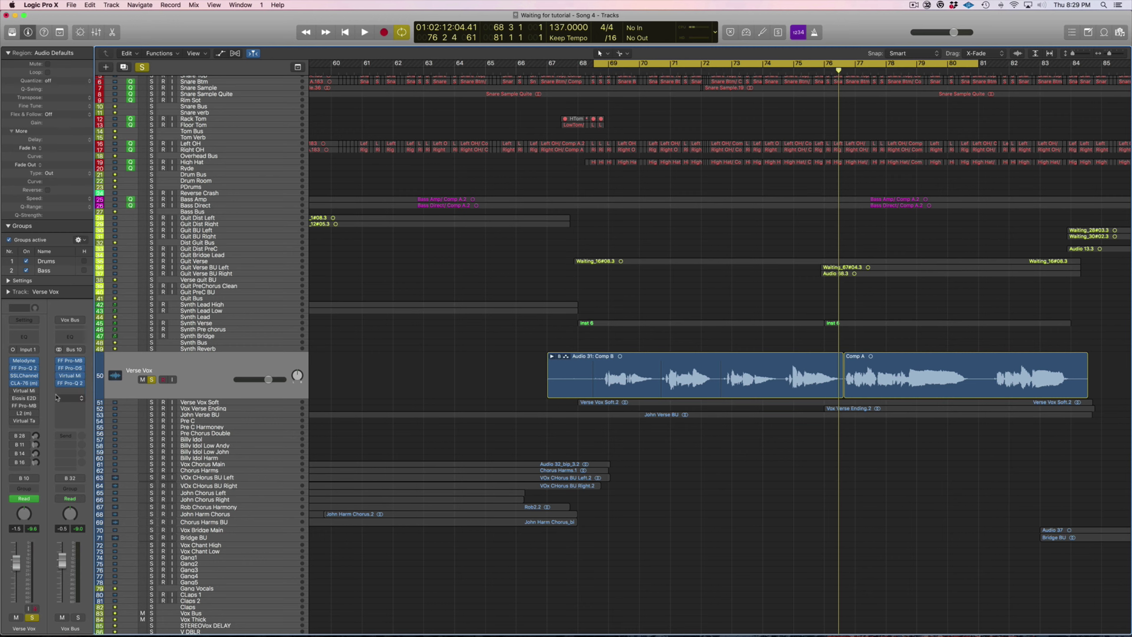
Step: Enable the Virtual Mix Rack holding the FG-401 compressor on Verse Vox and close it
{"action": "left_click", "coordinate": [27, 390]}
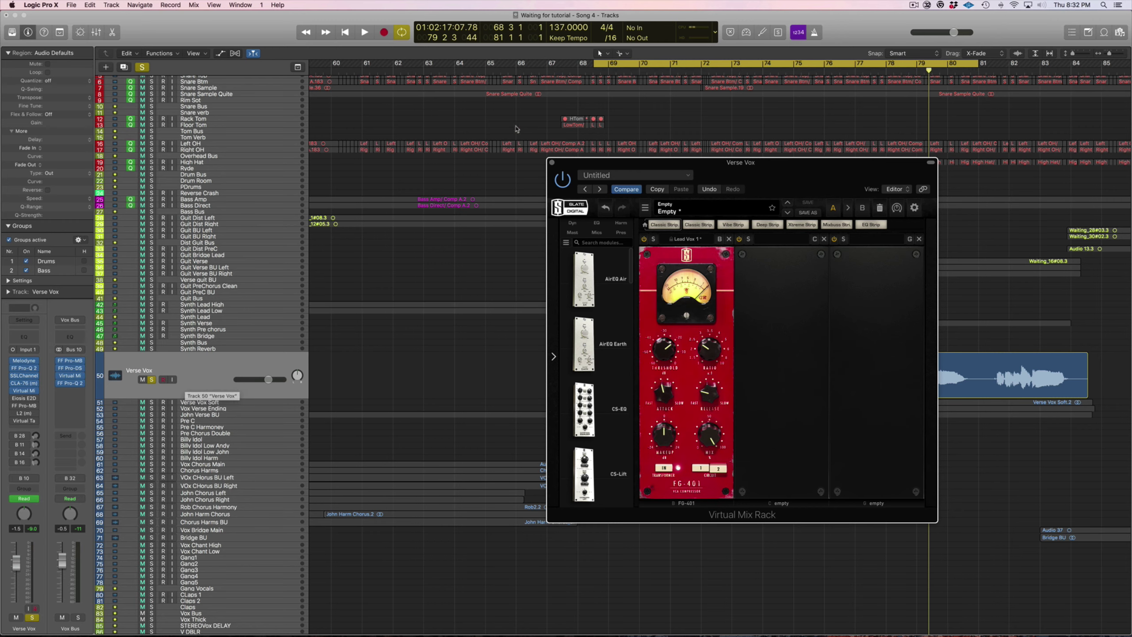
{"action": "left_click", "coordinate": [552, 163]}
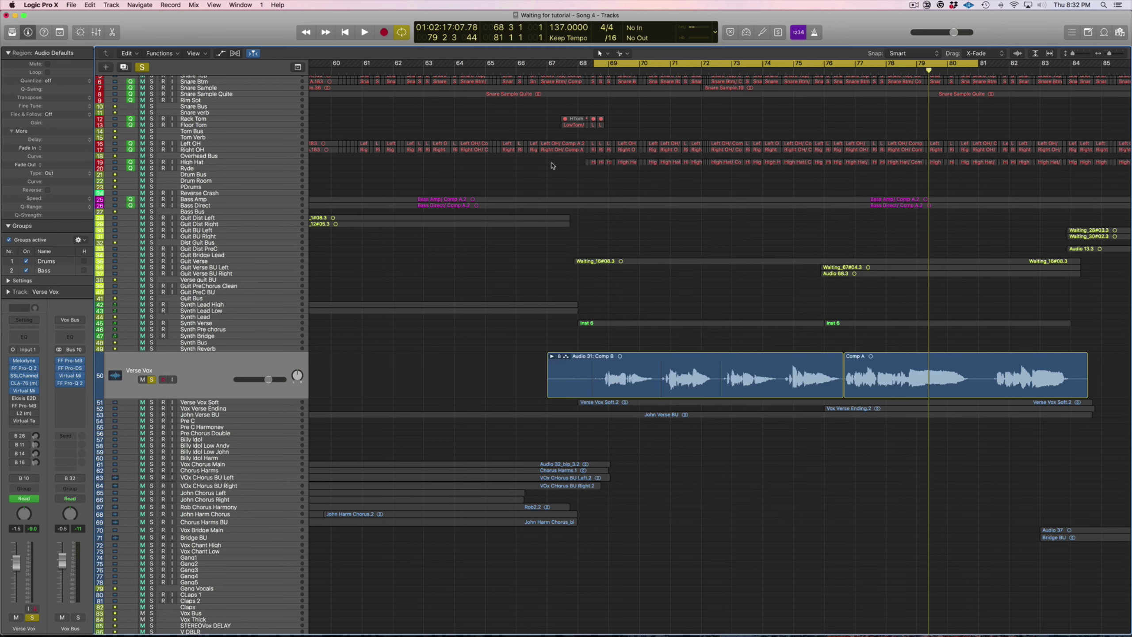
Step: Open the Eiosis E2Deesser with the Male Singing preset on Verse Vox and enable it
{"action": "mouse_move", "coordinate": [24, 402]}
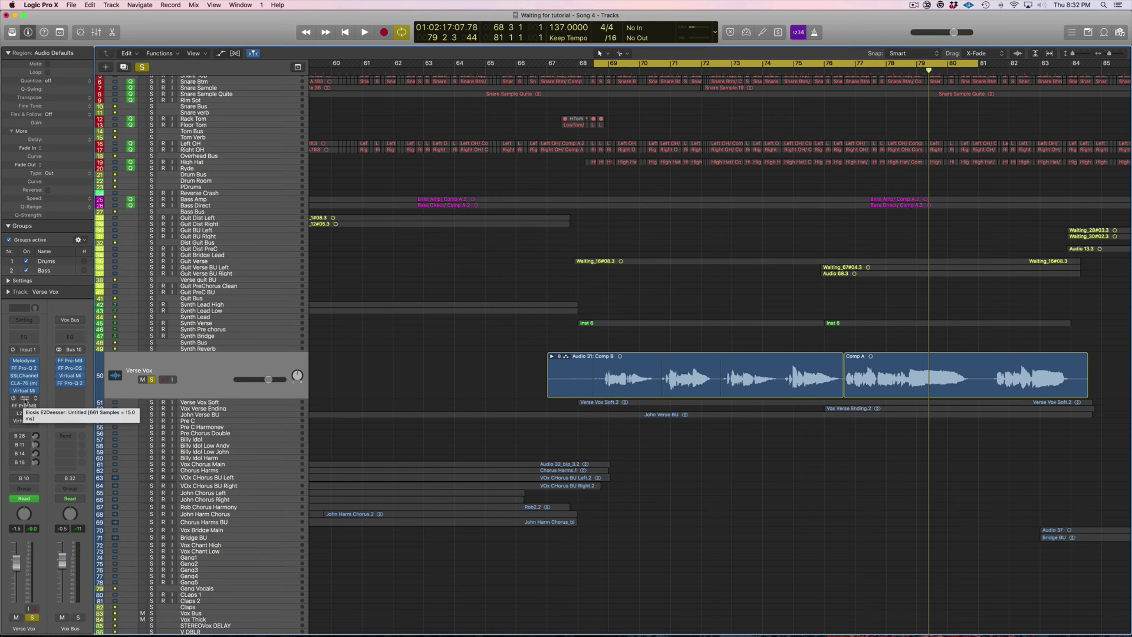
{"action": "left_click", "coordinate": [25, 398]}
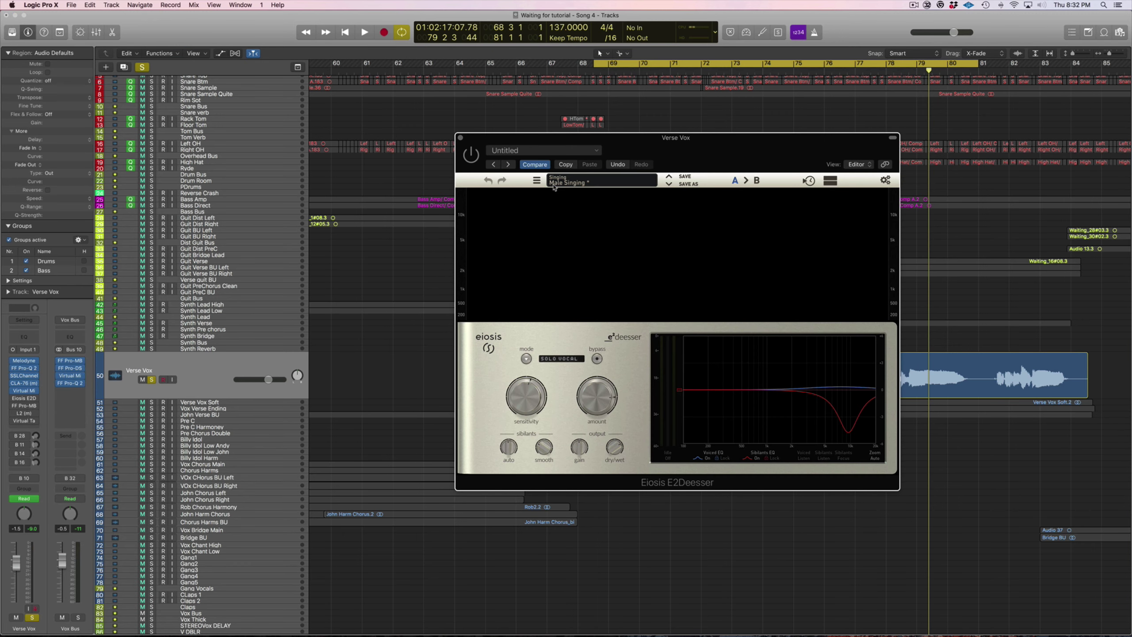
{"action": "left_click_drag", "start_coordinate": [684, 141], "coordinate": [647, 120]}
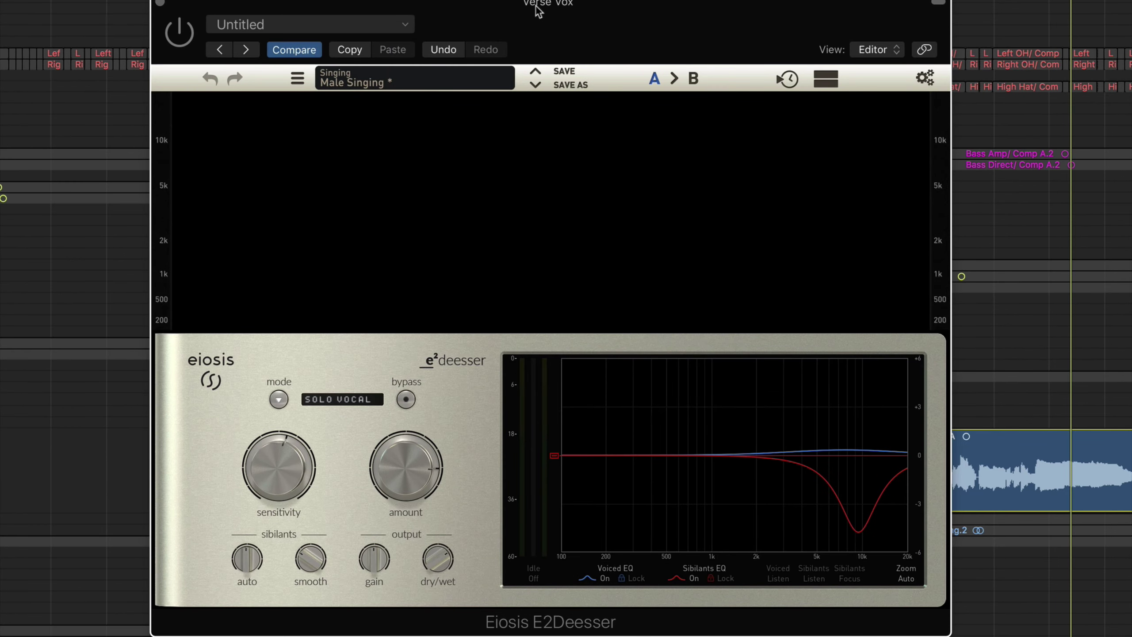
{"action": "left_click_drag", "start_coordinate": [539, 9], "coordinate": [630, 10]}
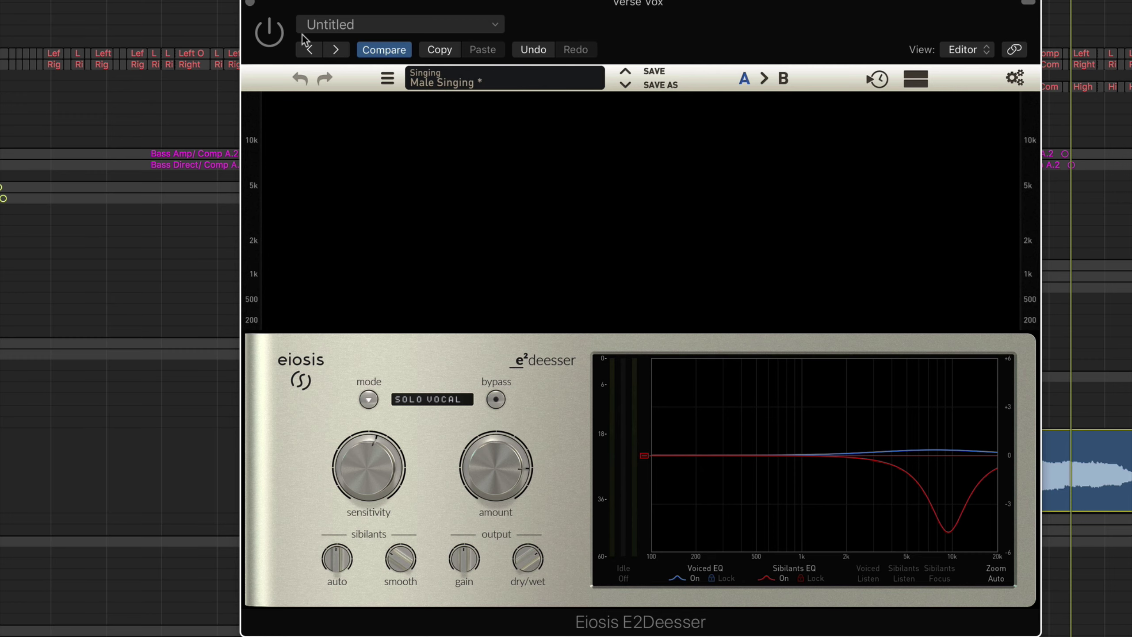
{"action": "left_click", "coordinate": [272, 34]}
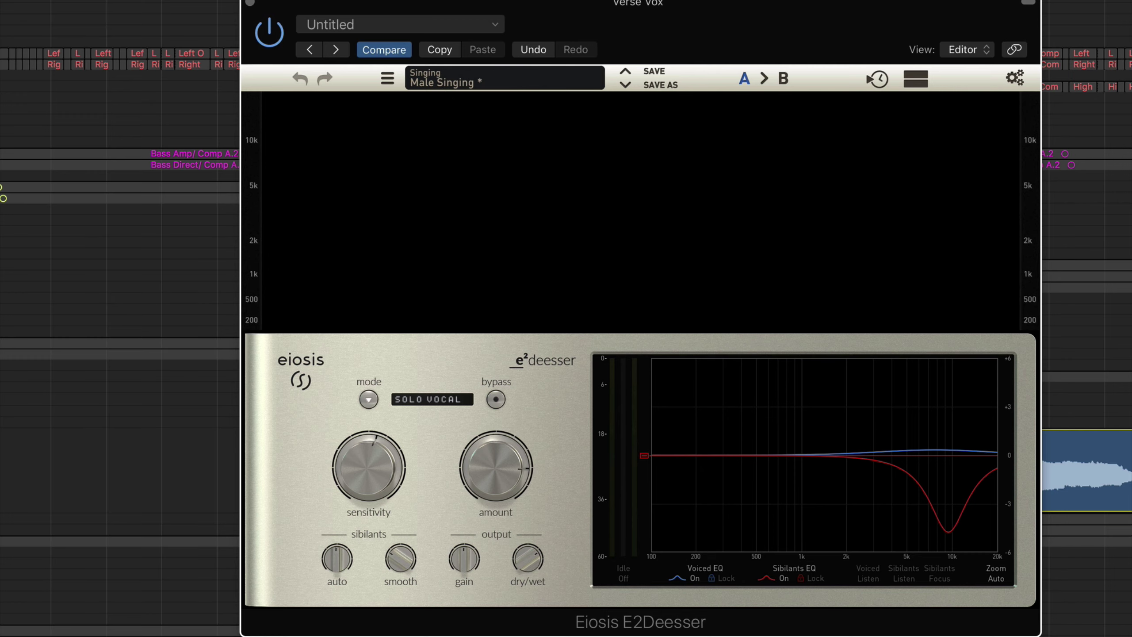
Step: Audition the E2Deesser's detection during playback, listen to the sibilants and voiced signals separately, and close the plug-in
{"action": "mouse_move", "coordinate": [947, 509]}
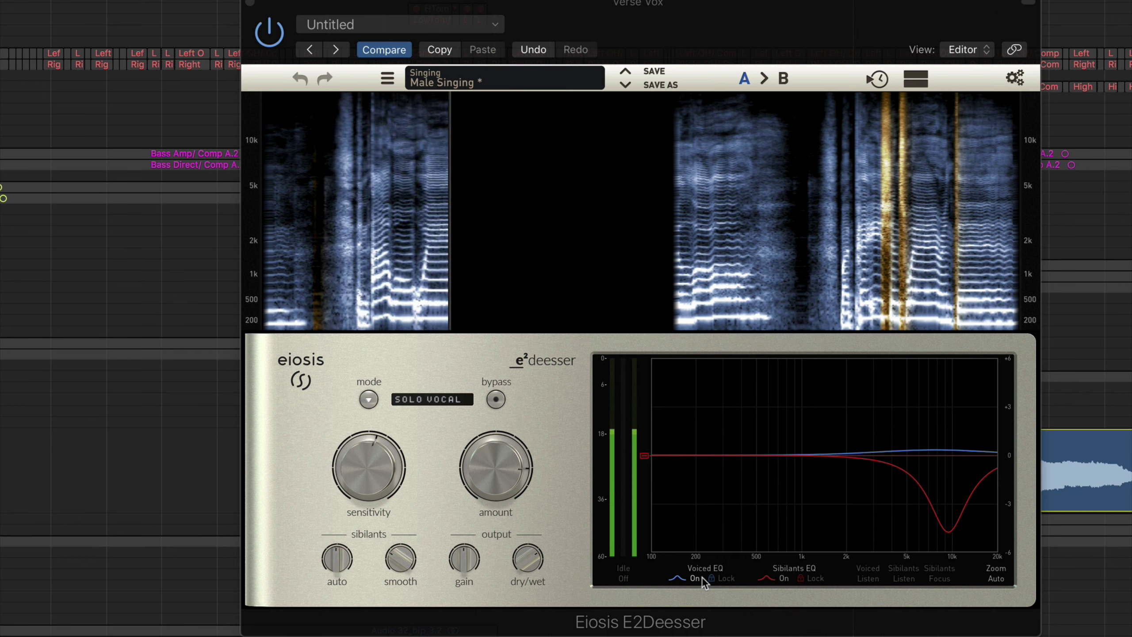
{"action": "left_click", "coordinate": [904, 576]}
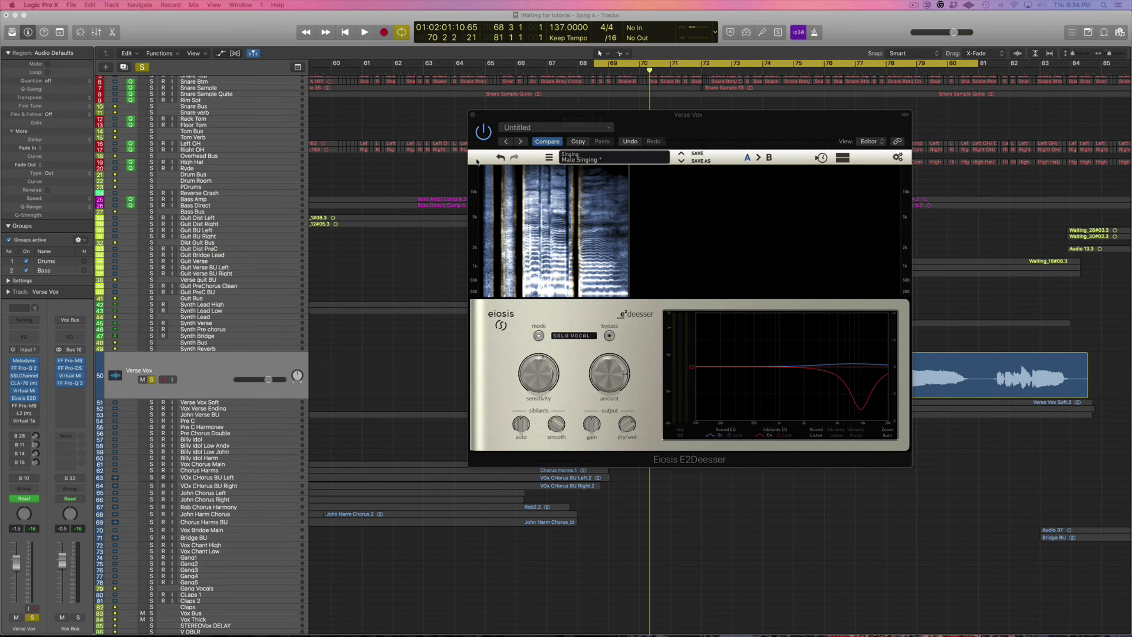
{"action": "left_click", "coordinate": [817, 436]}
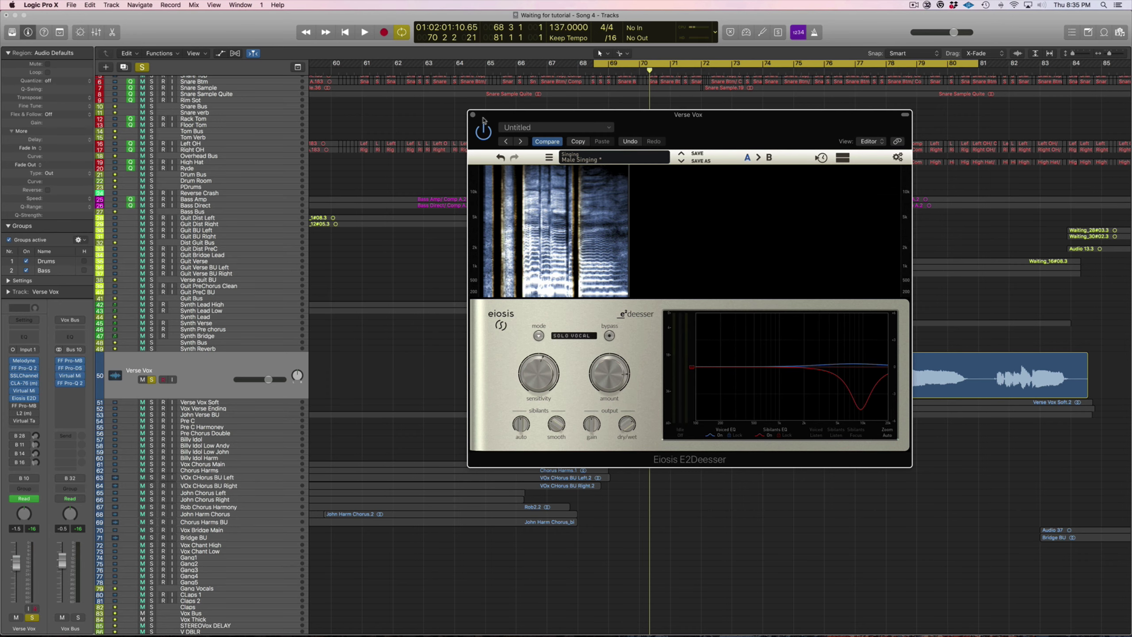
{"action": "left_click", "coordinate": [474, 116]}
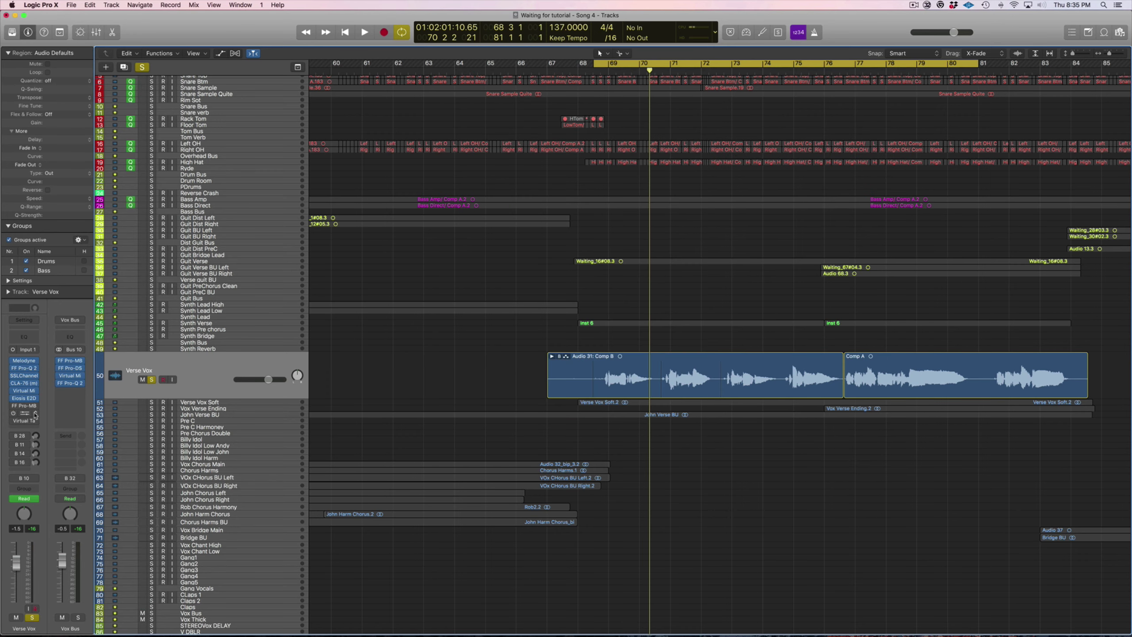
Step: Open the FF Pro-MB on Verse Vox and remove its upper blue band between about 3 and 6 kHz
{"action": "left_click", "coordinate": [24, 406]}
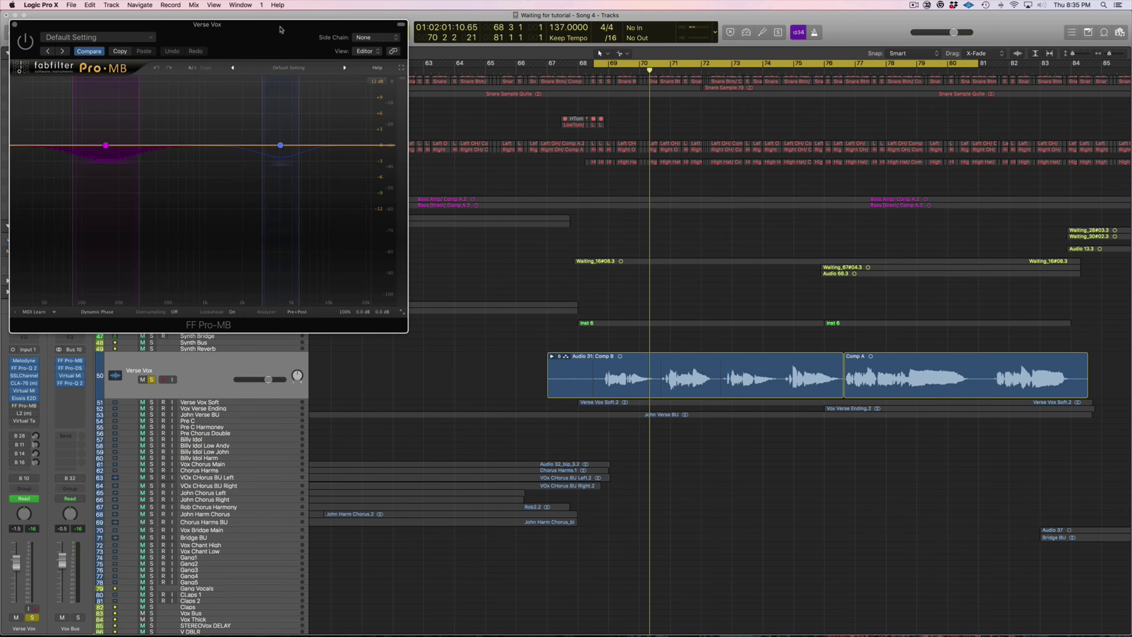
{"action": "left_click_drag", "start_coordinate": [259, 34], "coordinate": [629, 81]}
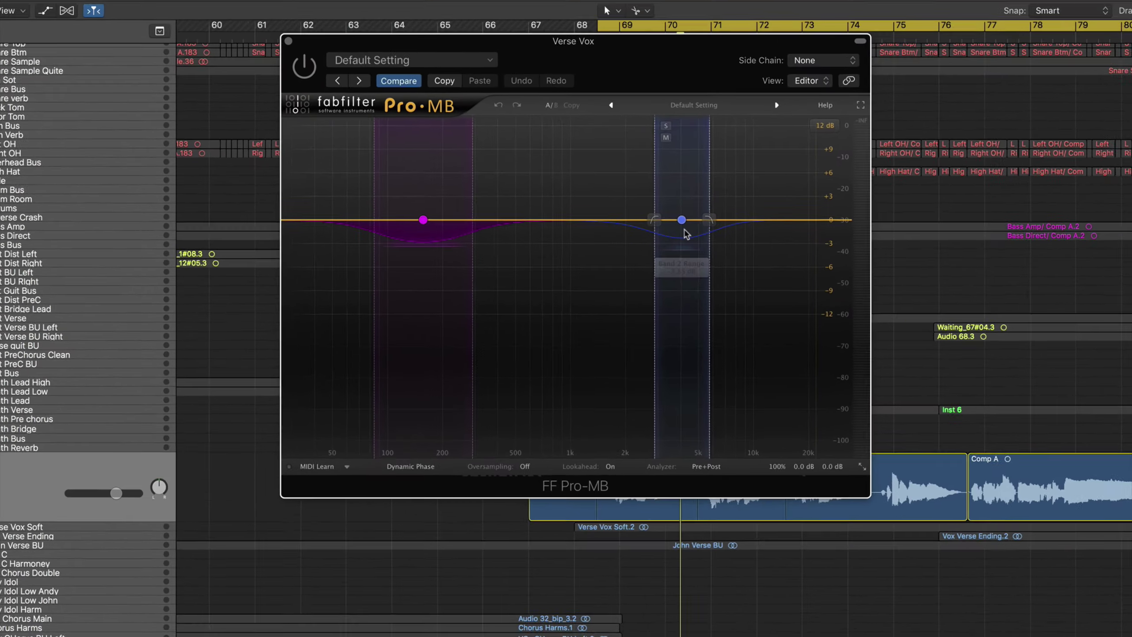
{"action": "mouse_move", "coordinate": [648, 193]}
{"action": "left_click", "coordinate": [702, 236]}
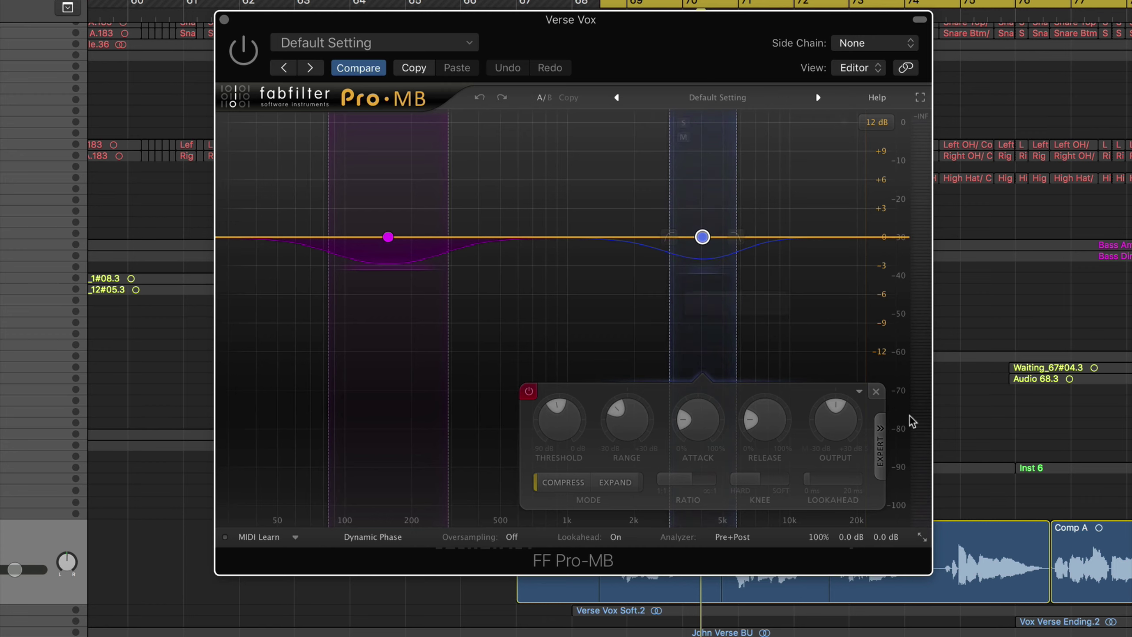
{"action": "left_click", "coordinate": [876, 393]}
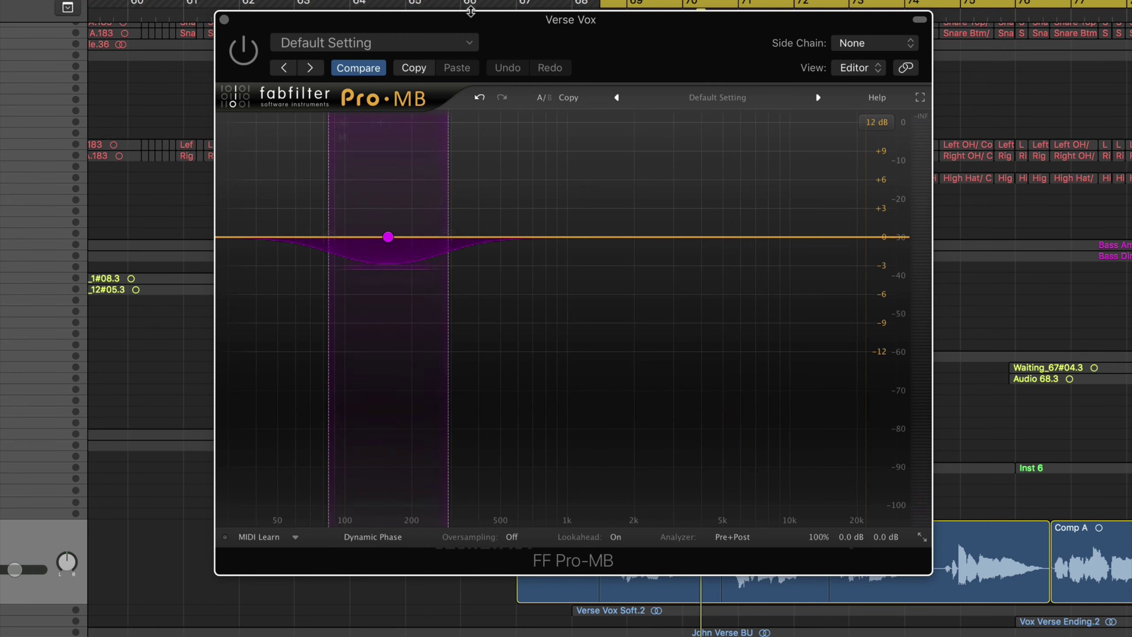
Step: Enable the FF Pro-MB, audition its remaining low band in solo during playback, unsolo it, and close the plug-in
{"action": "left_click", "coordinate": [387, 237]}
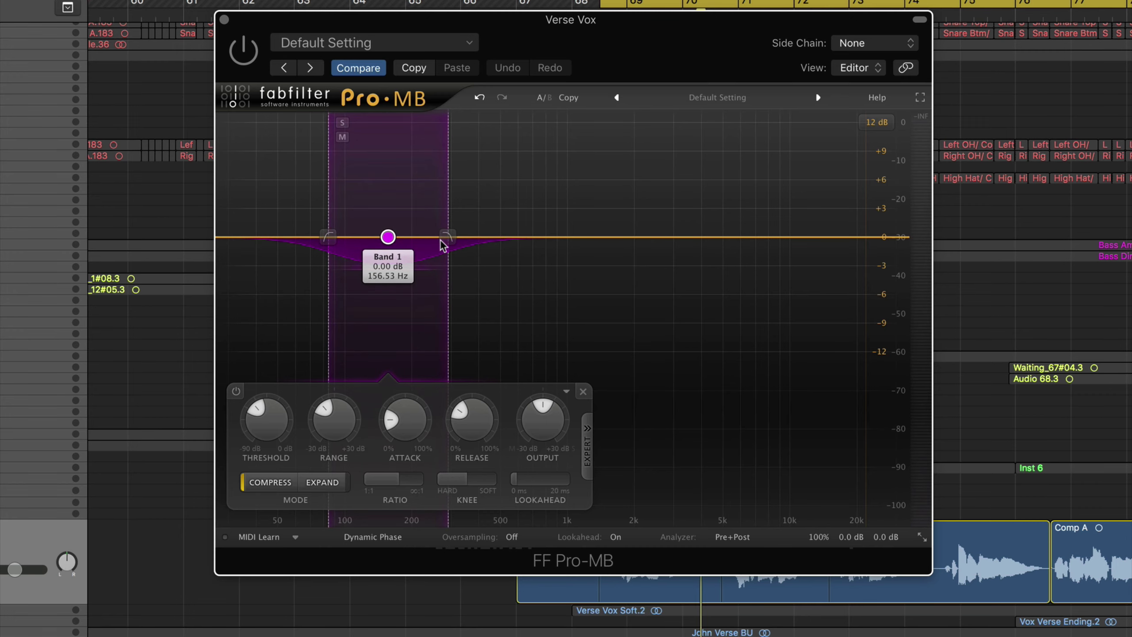
{"action": "left_click_drag", "start_coordinate": [627, 23], "coordinate": [826, 275]}
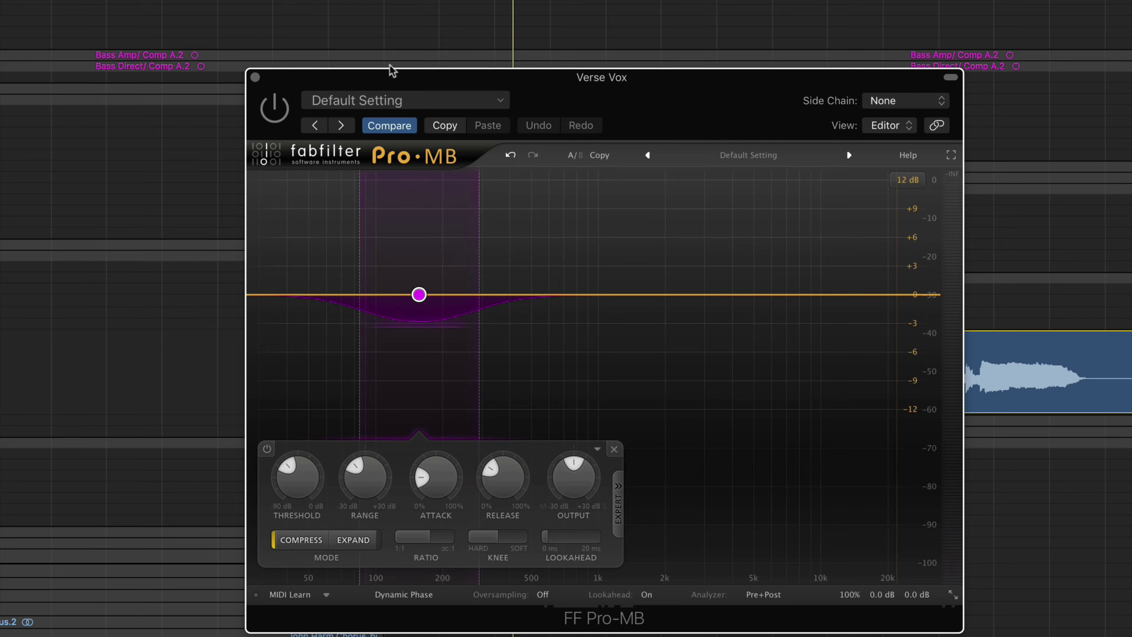
{"action": "left_click_drag", "start_coordinate": [419, 78], "coordinate": [319, 8]}
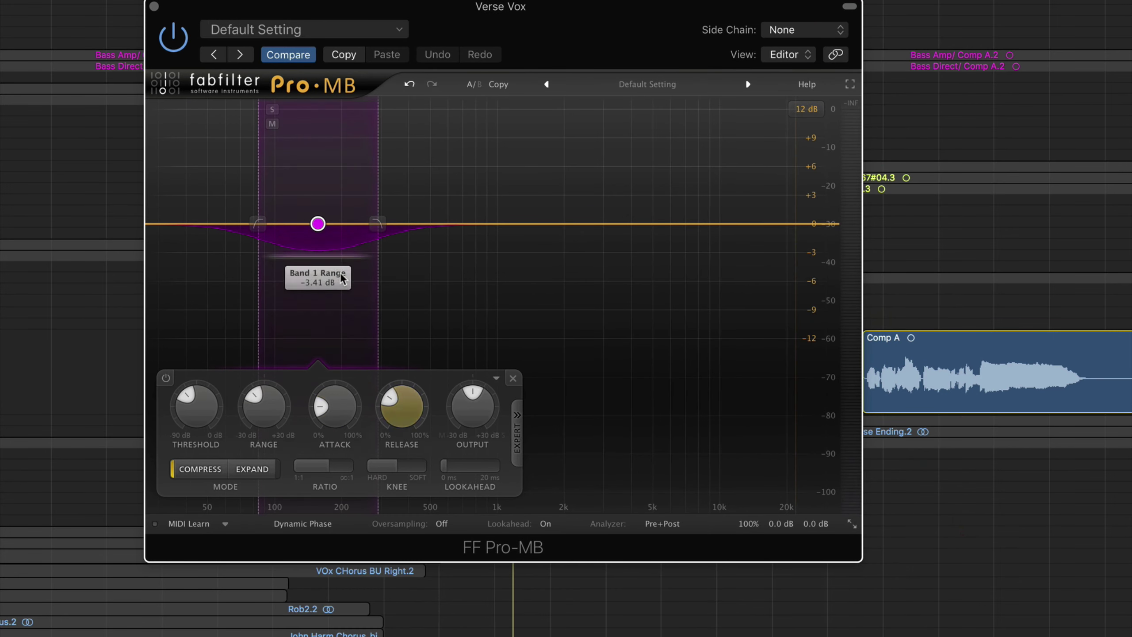
{"action": "key", "text": "space"}
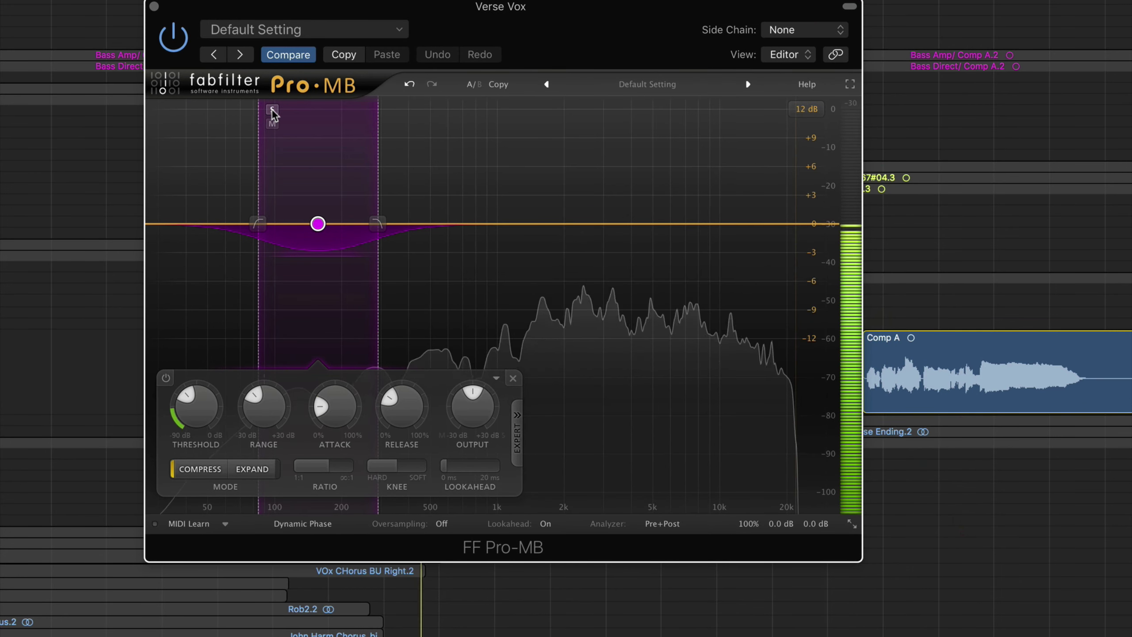
{"action": "left_click", "coordinate": [272, 111]}
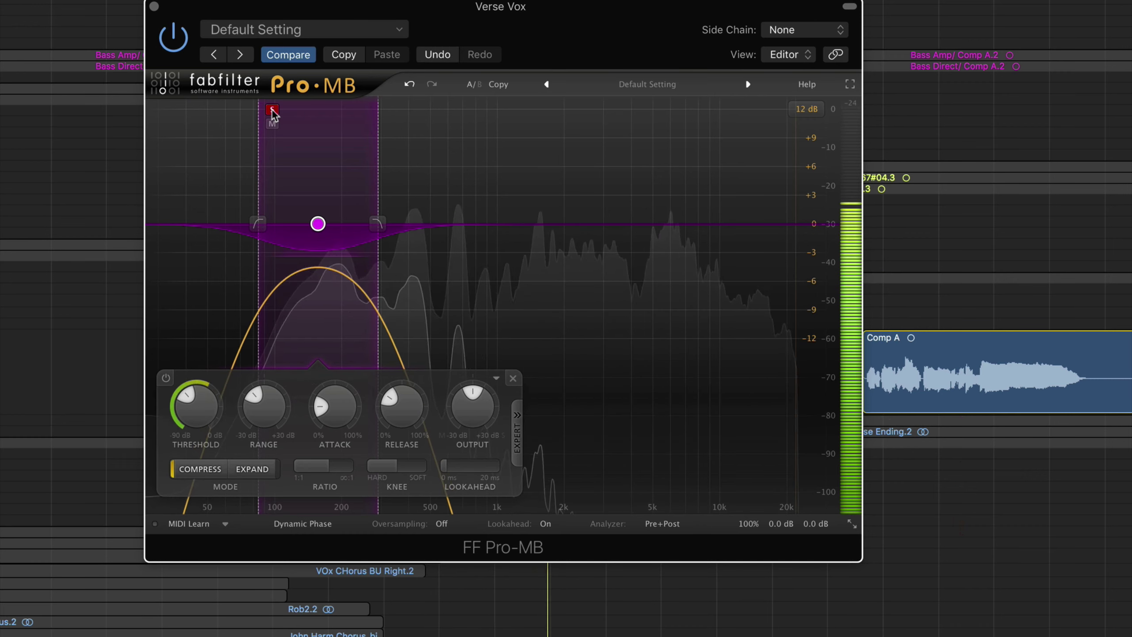
{"action": "left_click", "coordinate": [272, 110]}
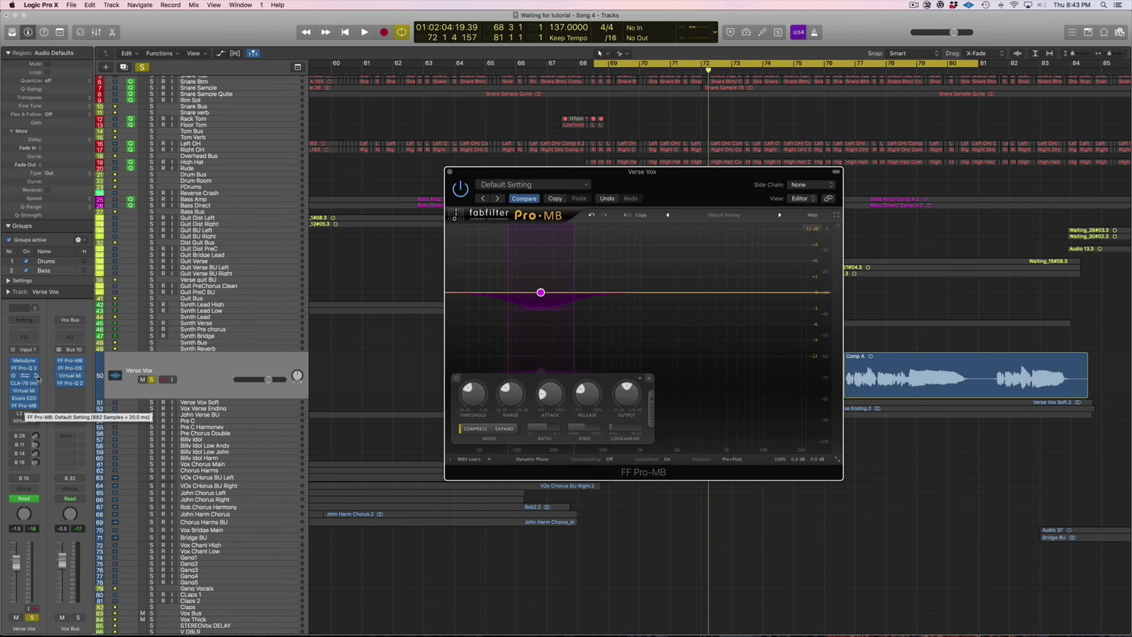
{"action": "left_click", "coordinate": [451, 172]}
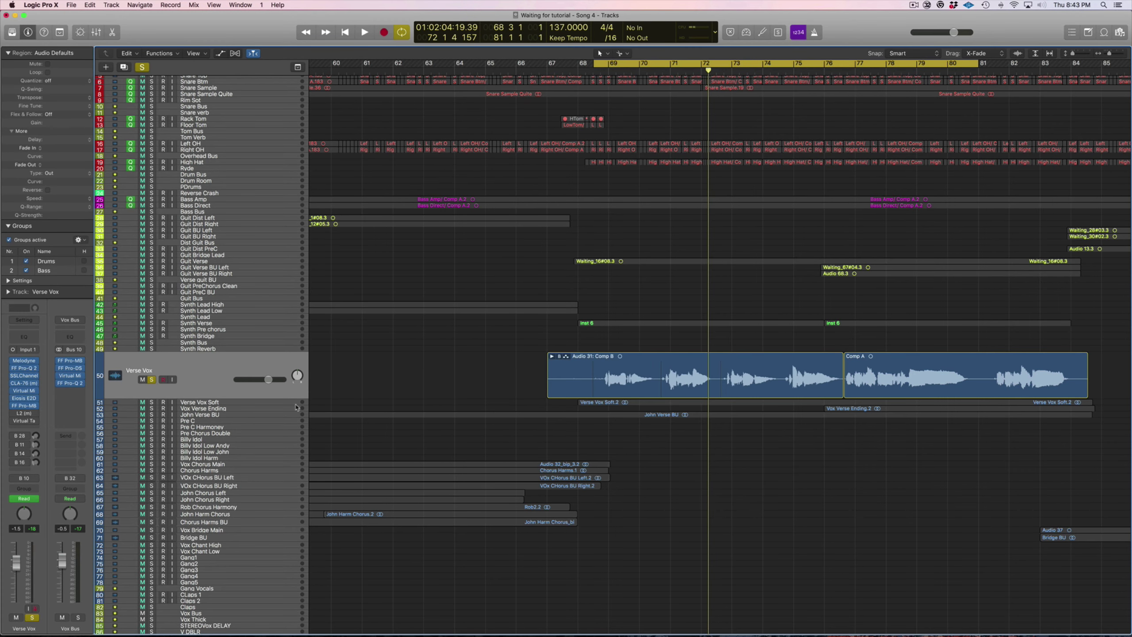
Step: Enable the L2 Ultramaximizer on Verse Vox, audition the limited vocal, and close the plug-in
{"action": "left_click", "coordinate": [24, 413]}
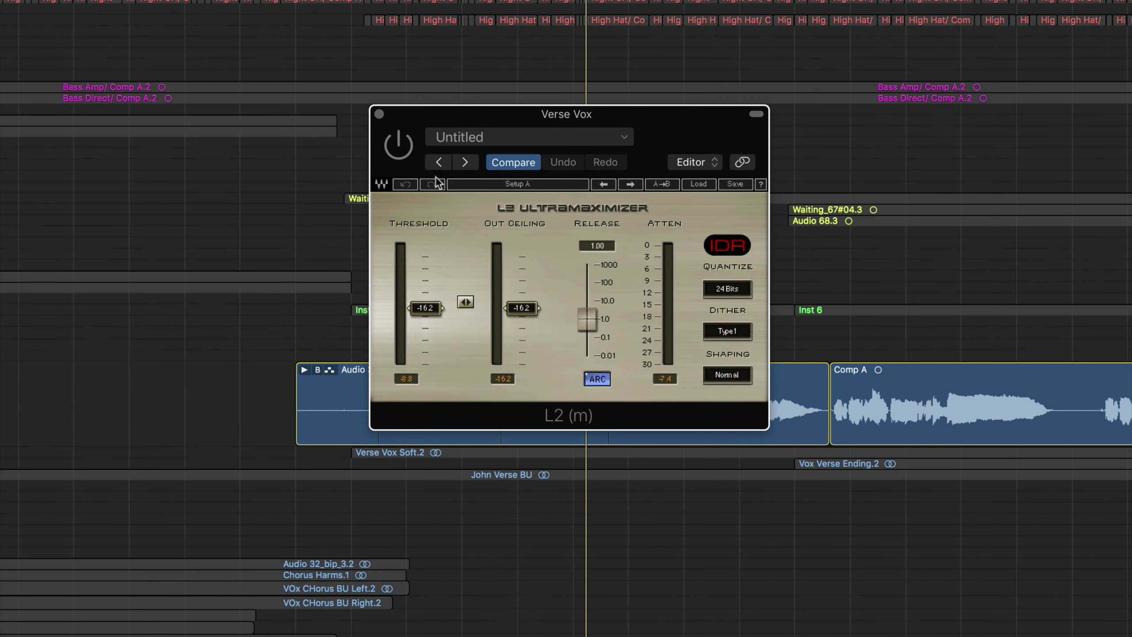
{"action": "left_click", "coordinate": [402, 148]}
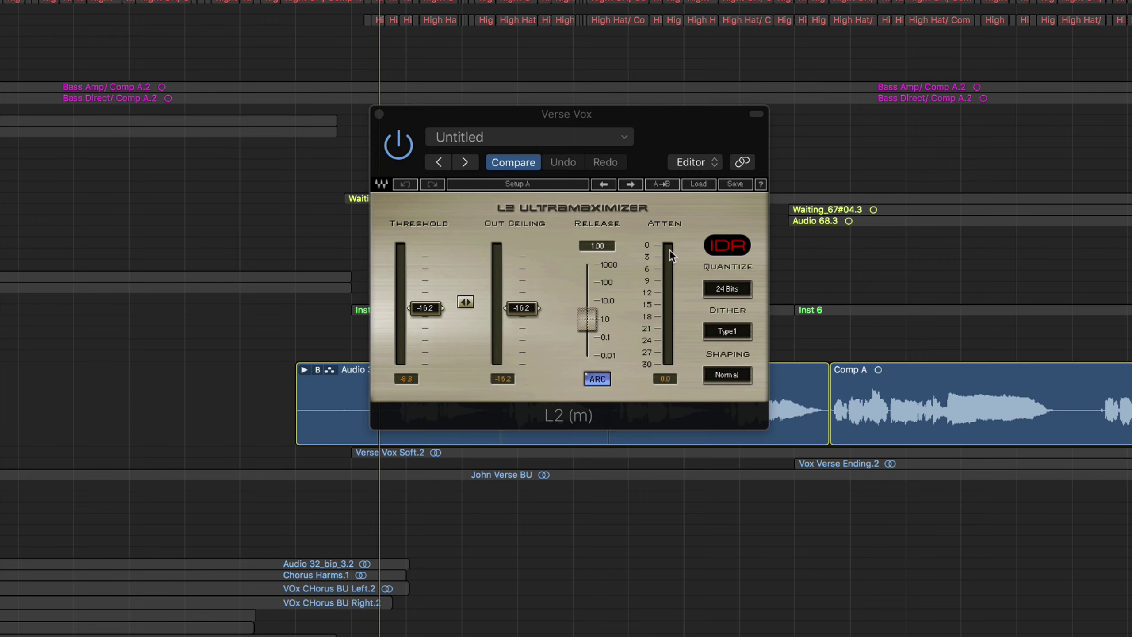
{"action": "key", "text": "space"}
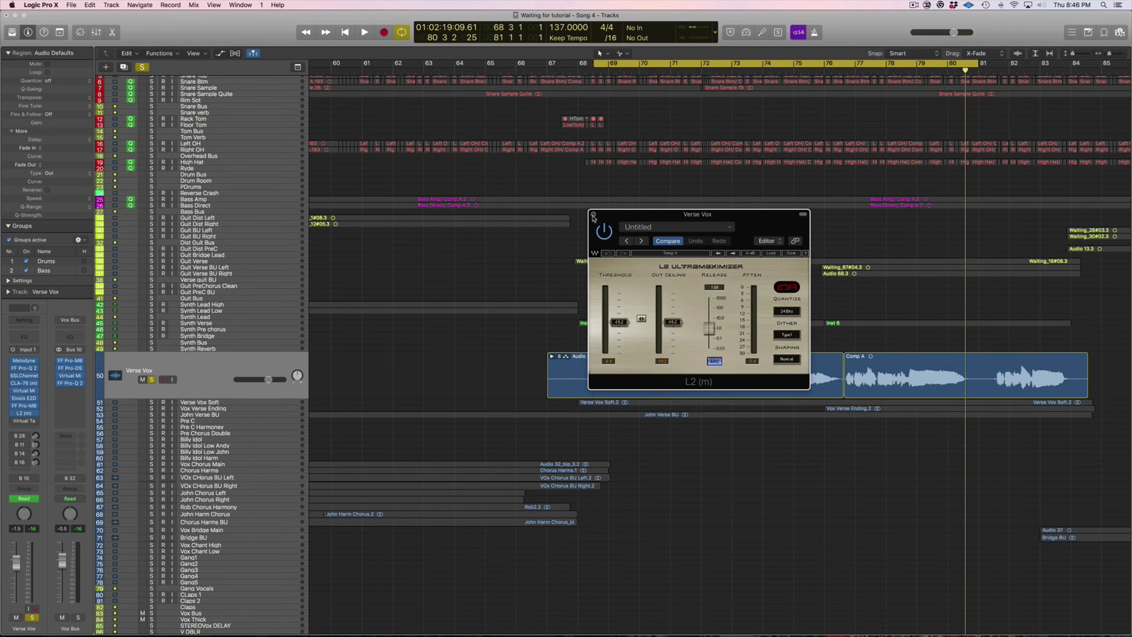
{"action": "left_click", "coordinate": [379, 114]}
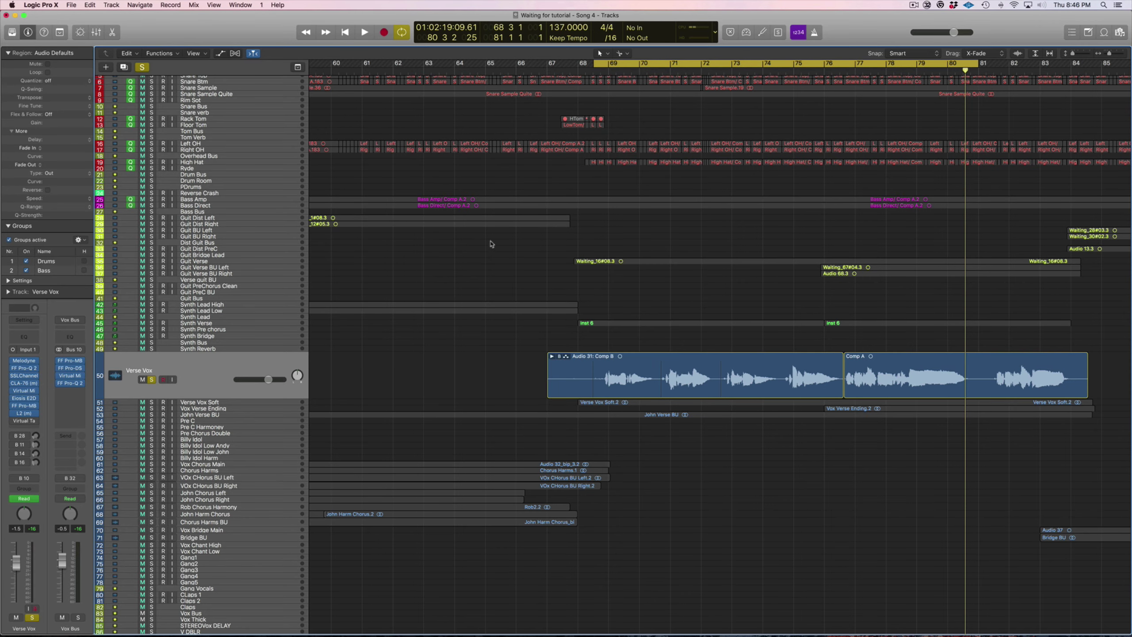
Step: Enable the Virtual Tape Machines on Verse Vox, comparing the vocal with the plug-in on and off during playback
{"action": "left_click", "coordinate": [26, 423]}
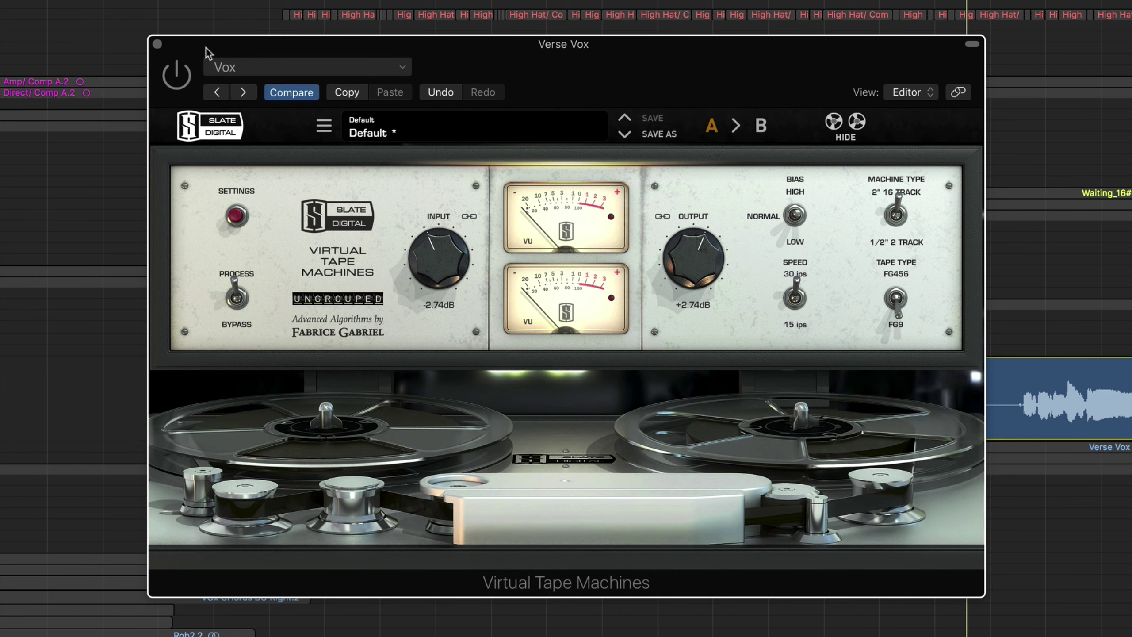
{"action": "left_click_drag", "start_coordinate": [205, 48], "coordinate": [176, 46]}
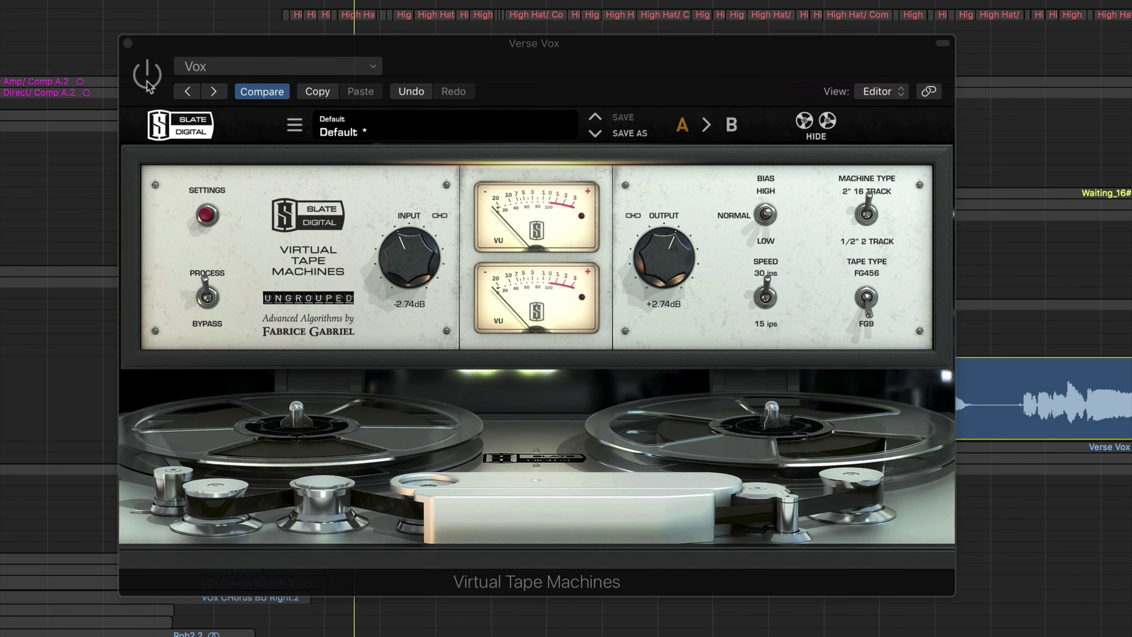
{"action": "left_click", "coordinate": [150, 81]}
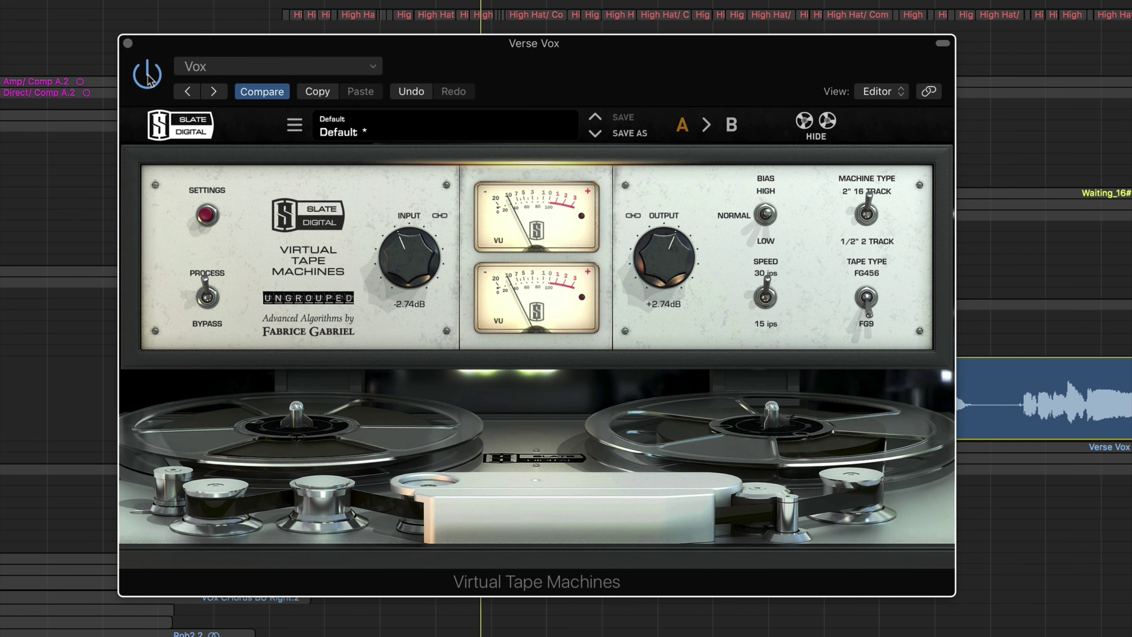
{"action": "left_click", "coordinate": [150, 80]}
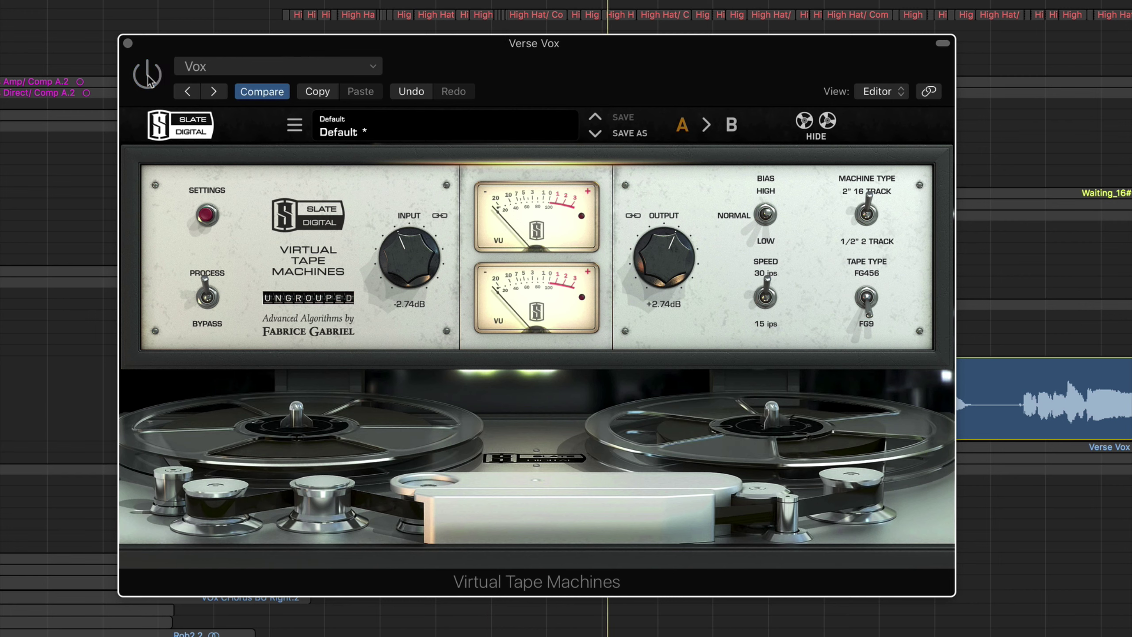
{"action": "left_click", "coordinate": [149, 80]}
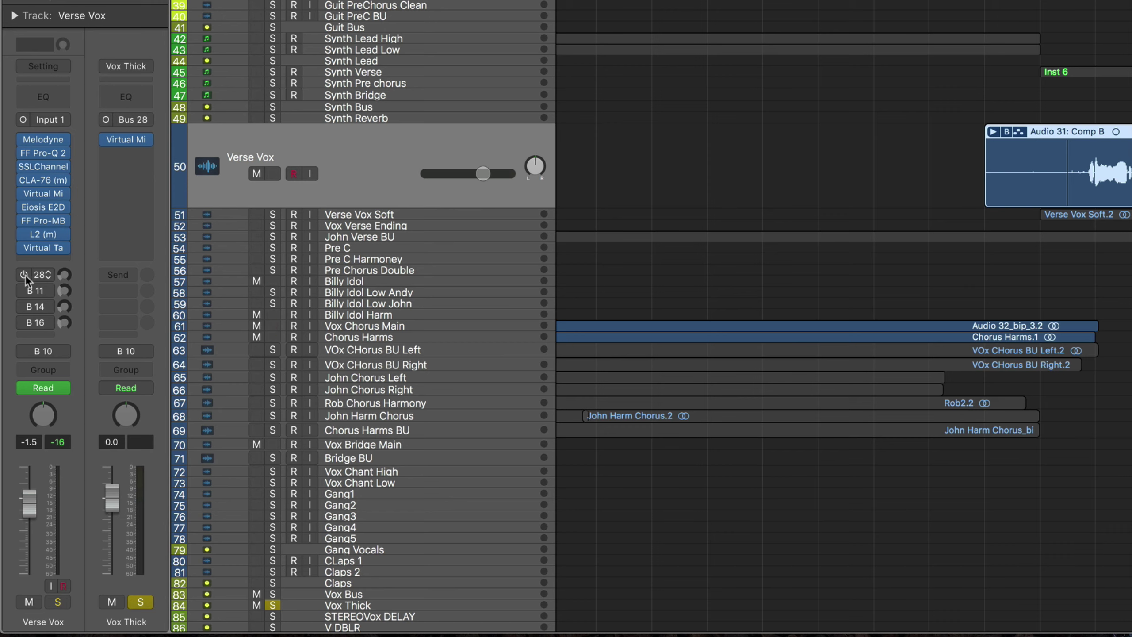
Step: Enable Verse Vox's B 28 send to Vox Thick, set the Vox Thick fader to 6.0, and audition that bus in solo
{"action": "key", "text": "s"}
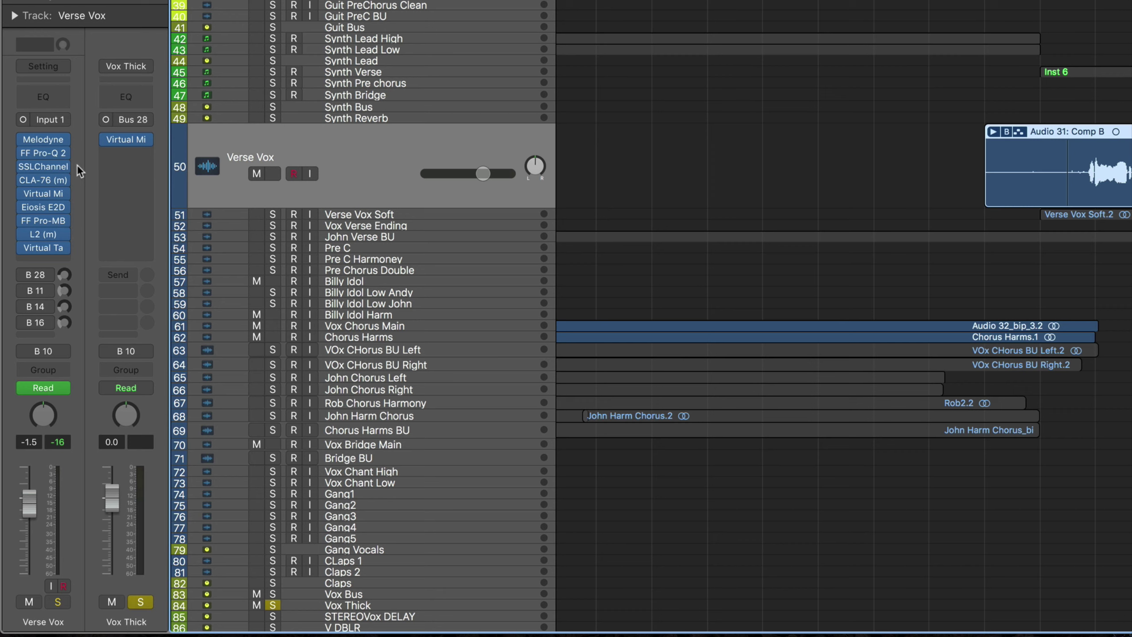
{"action": "mouse_move", "coordinate": [114, 147]}
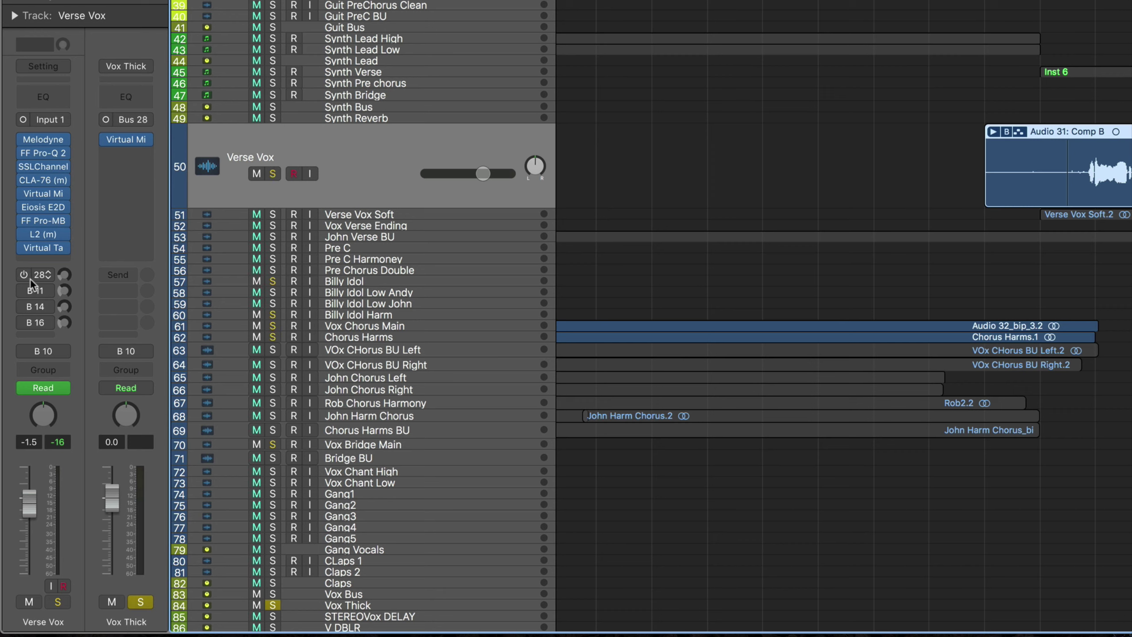
{"action": "mouse_move", "coordinate": [24, 276]}
{"action": "key", "text": "space"}
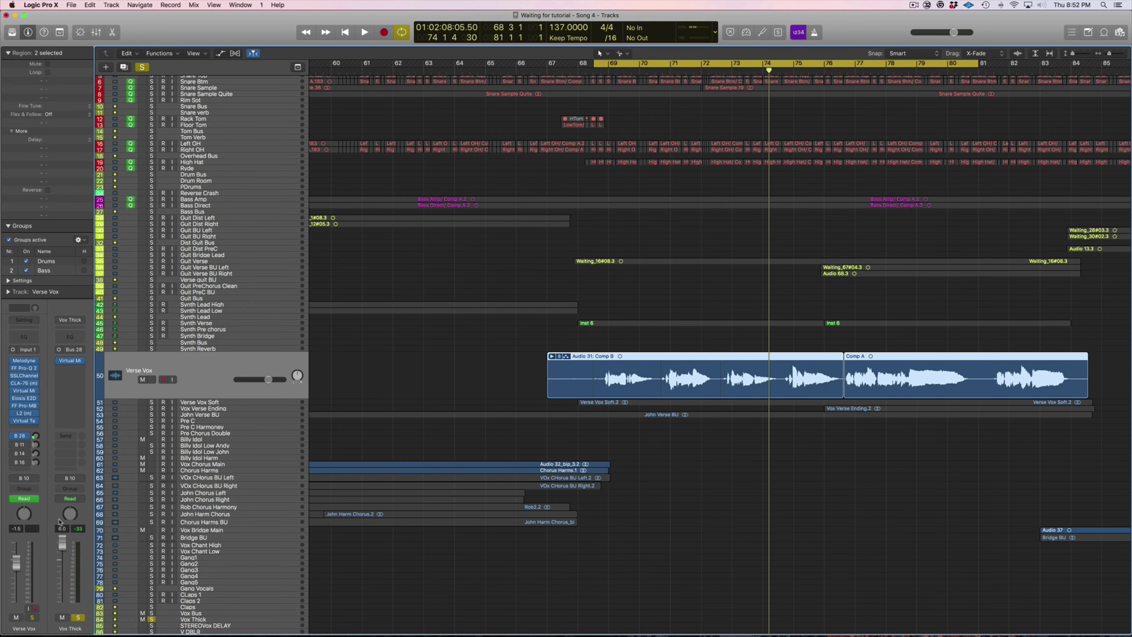
Step: Open the Virtual Mix Rack on Vox Thick and compare the bus with the plug-in bypassed and enabled during playback
{"action": "left_click", "coordinate": [73, 364]}
{"action": "left_click_drag", "start_coordinate": [472, 70], "coordinate": [574, 140]}
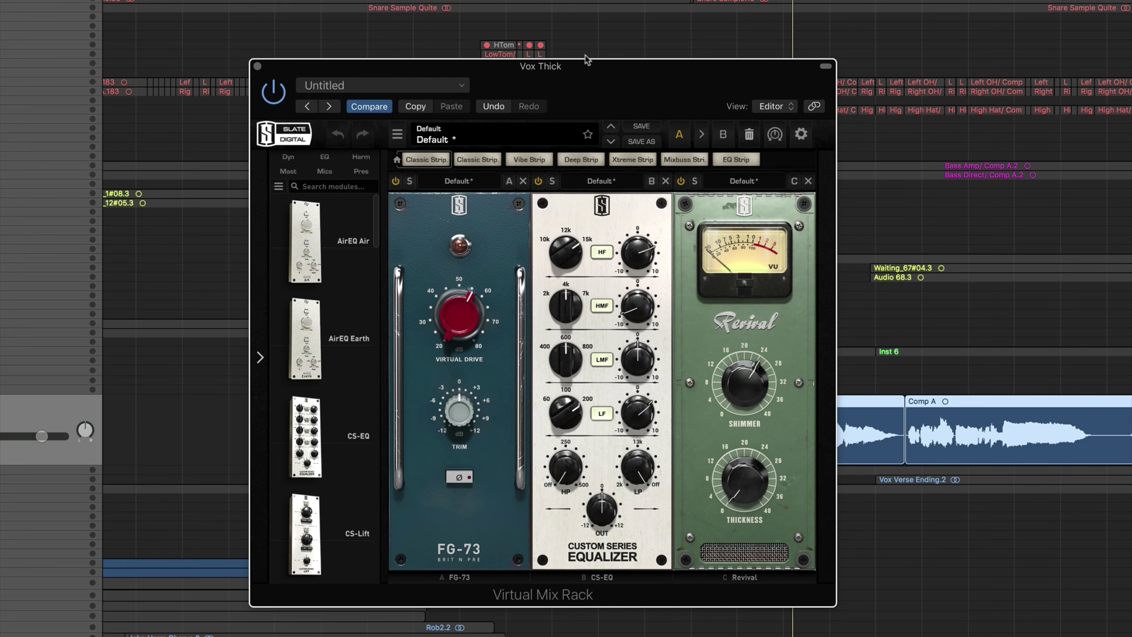
{"action": "left_click_drag", "start_coordinate": [586, 60], "coordinate": [458, 64]}
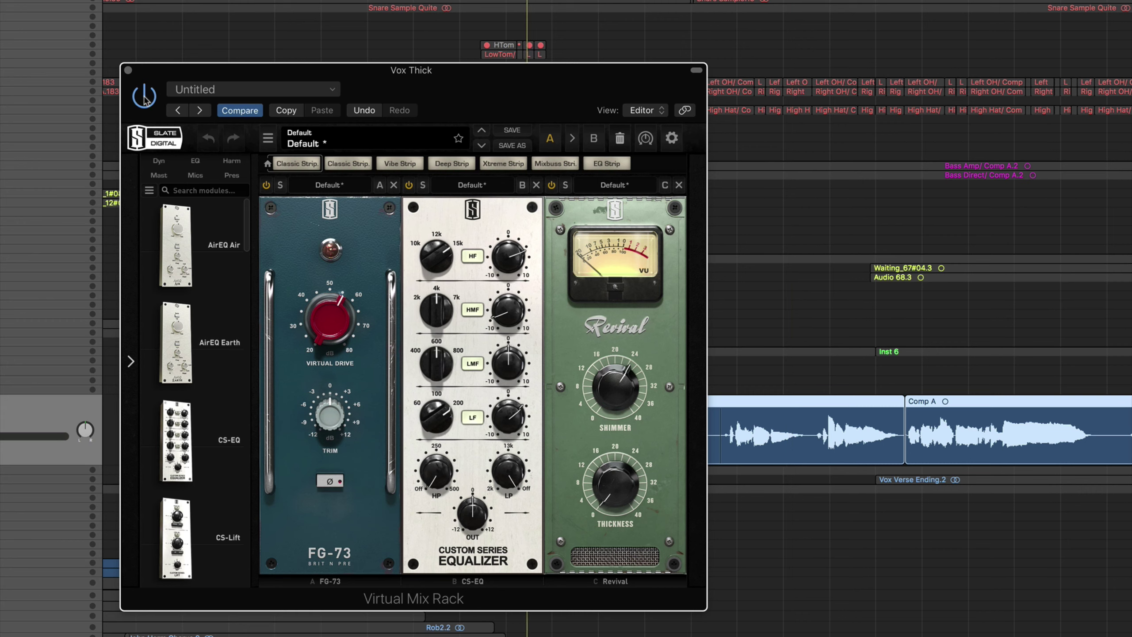
{"action": "left_click", "coordinate": [145, 98]}
{"action": "left_click", "coordinate": [145, 97]}
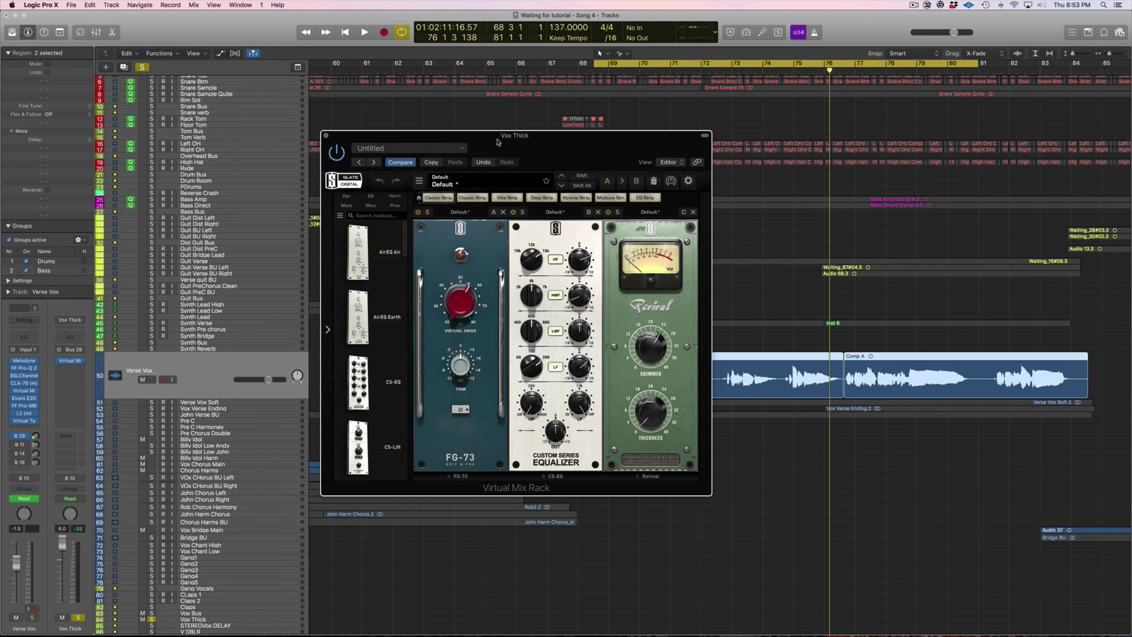
Step: Solo Verse Vox with Vox Thick and compare the vocal with the B 28 send off and on, leaving it enabled
{"action": "left_click_drag", "start_coordinate": [533, 141], "coordinate": [551, 194]}
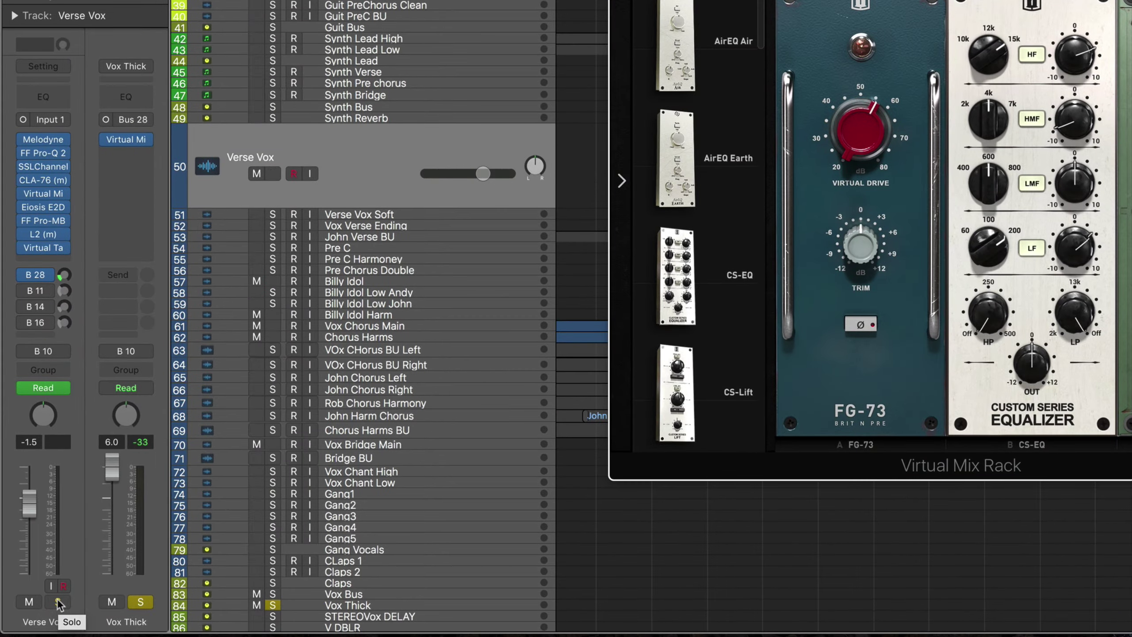
{"action": "left_click", "coordinate": [58, 603]}
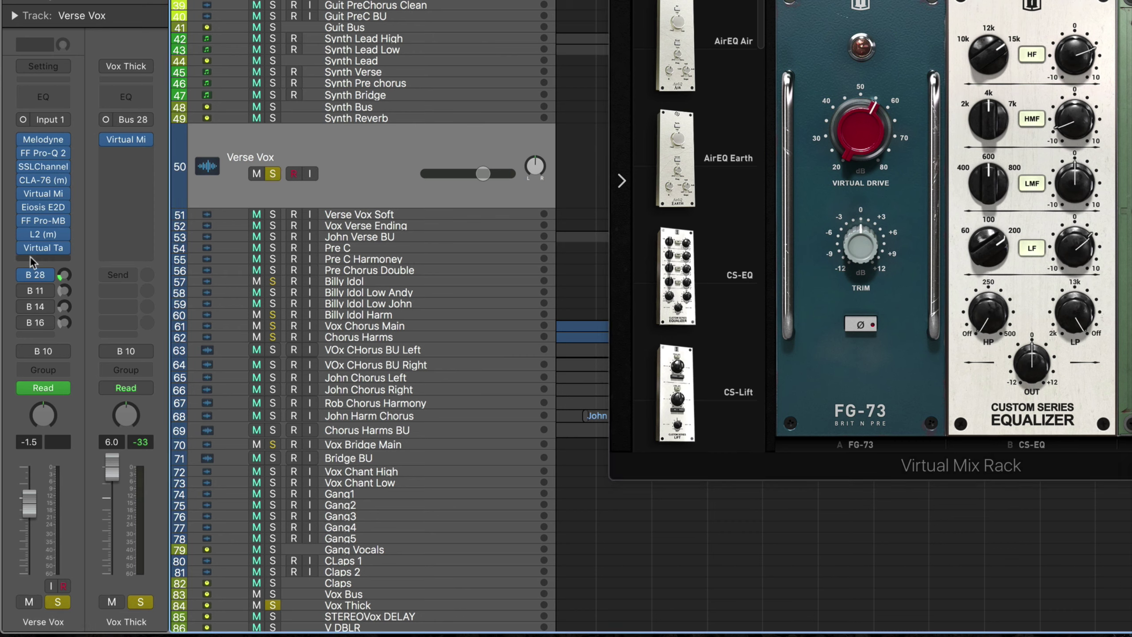
{"action": "left_click", "coordinate": [23, 275]}
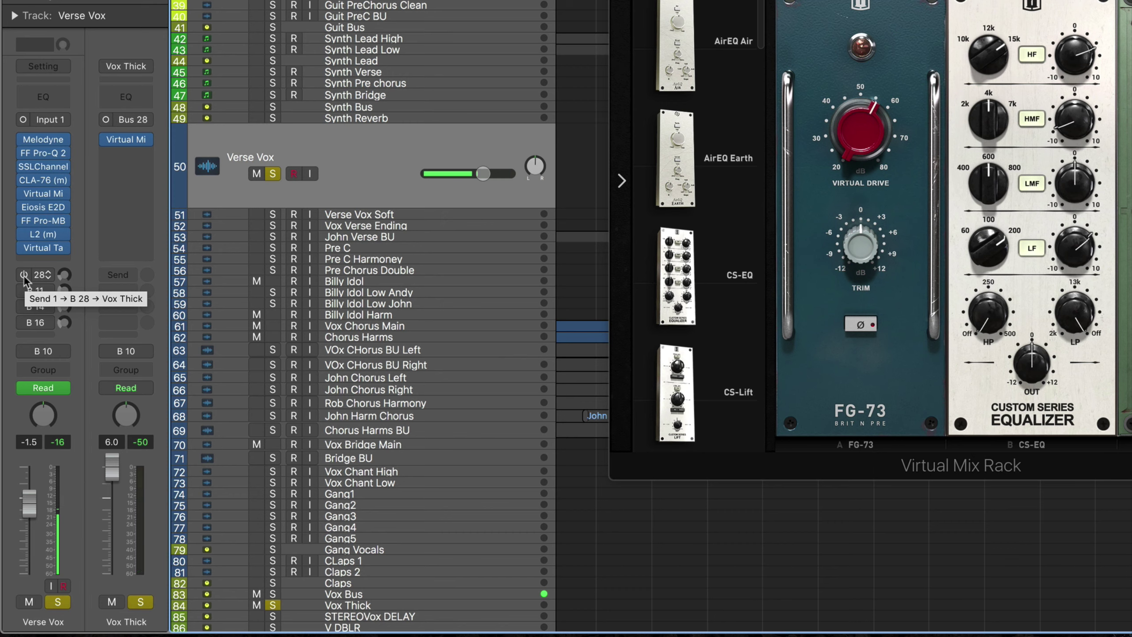
{"action": "left_click", "coordinate": [23, 274]}
{"action": "left_click", "coordinate": [23, 274]}
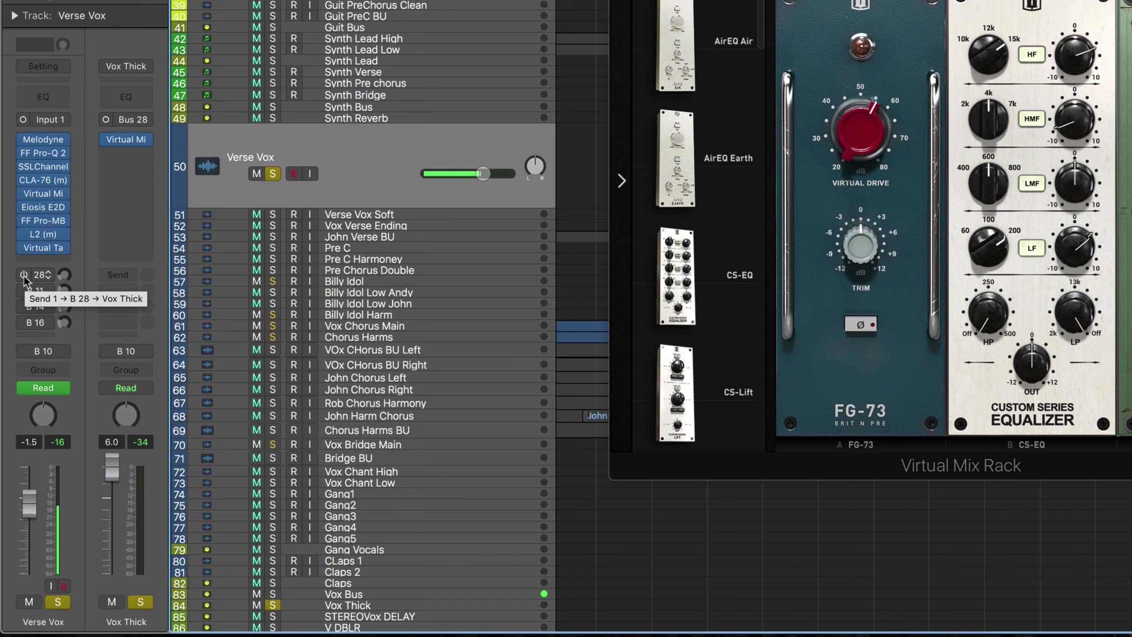
{"action": "left_click", "coordinate": [23, 274]}
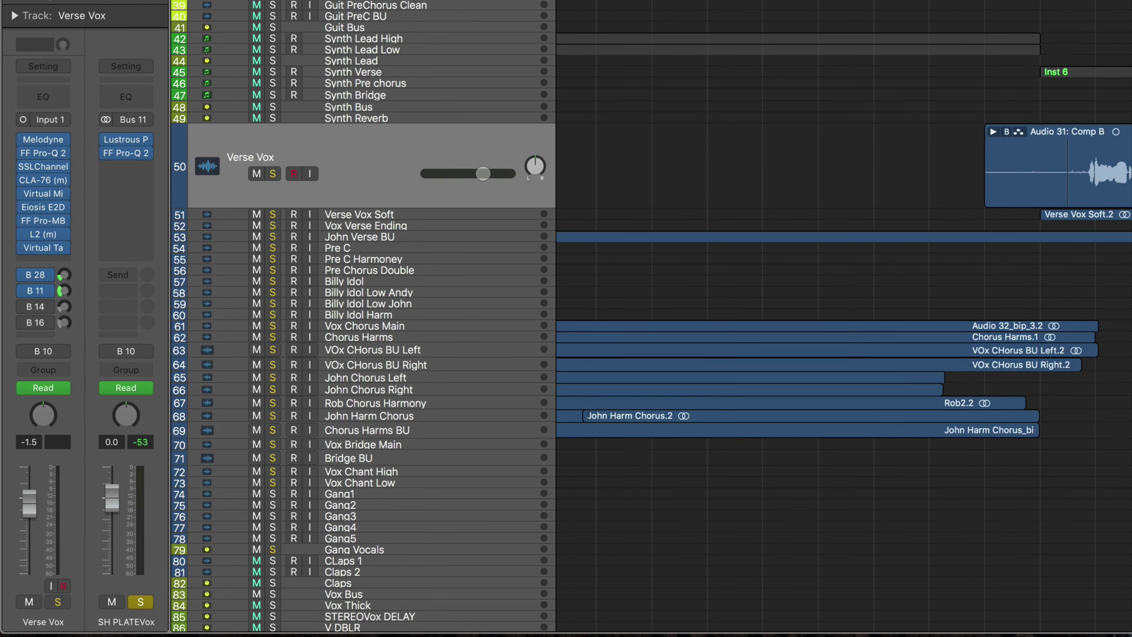
Step: Audition the soloed SH PLATEVox reverb bus and examine its Lustrous Plates settings, closing the plug-in
{"action": "key", "text": "space"}
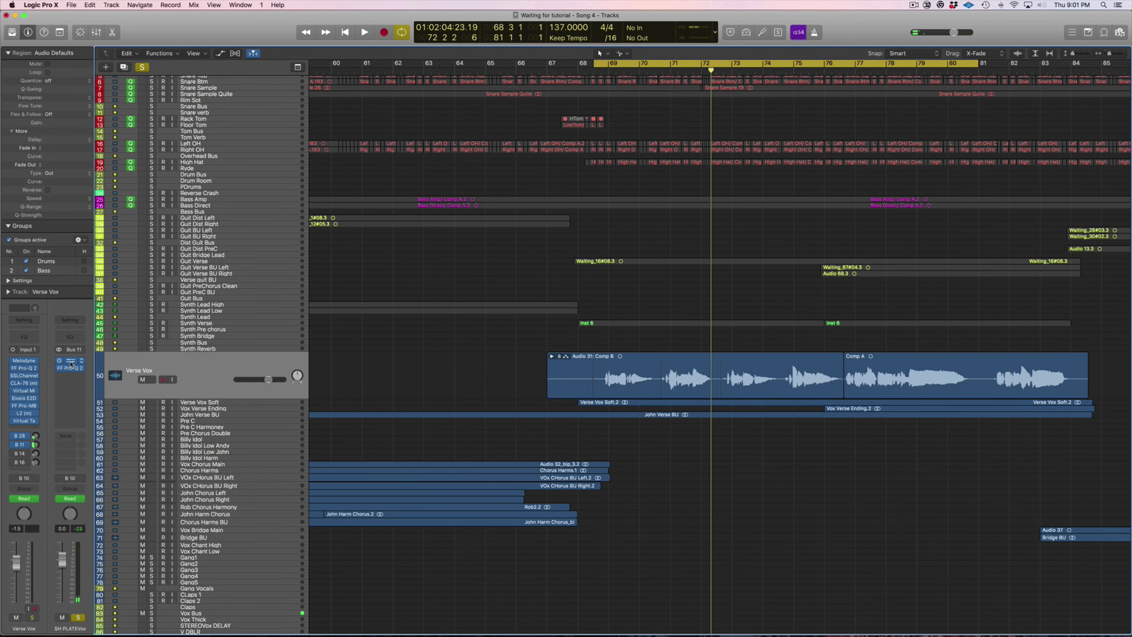
{"action": "left_click", "coordinate": [71, 364]}
{"action": "left_click_drag", "start_coordinate": [651, 236], "coordinate": [685, 205]}
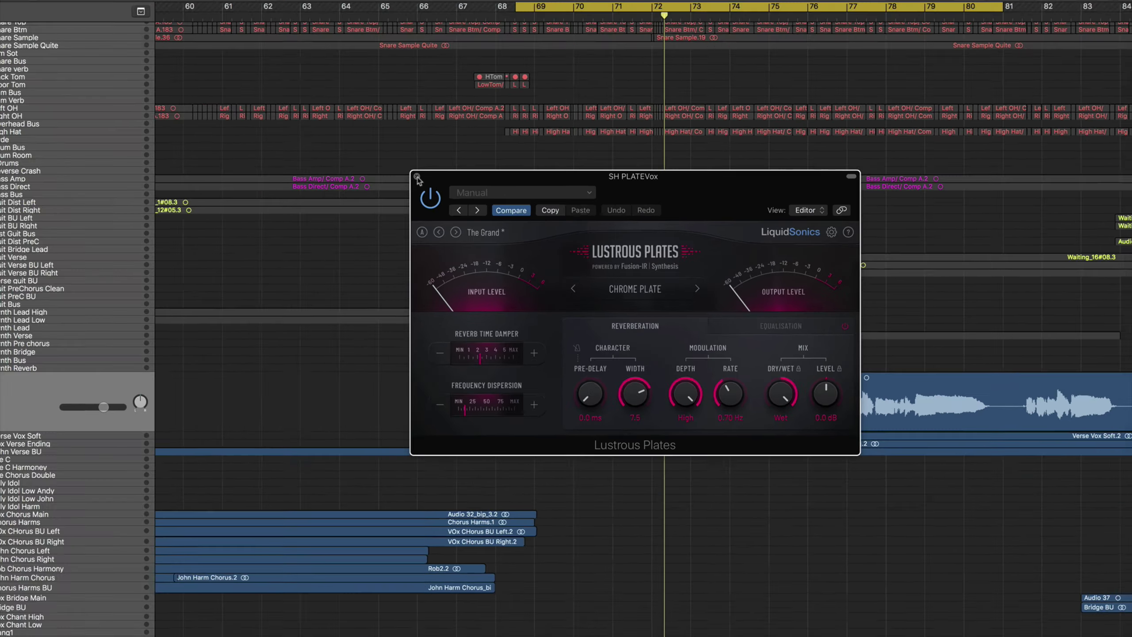
{"action": "left_click", "coordinate": [219, 135]}
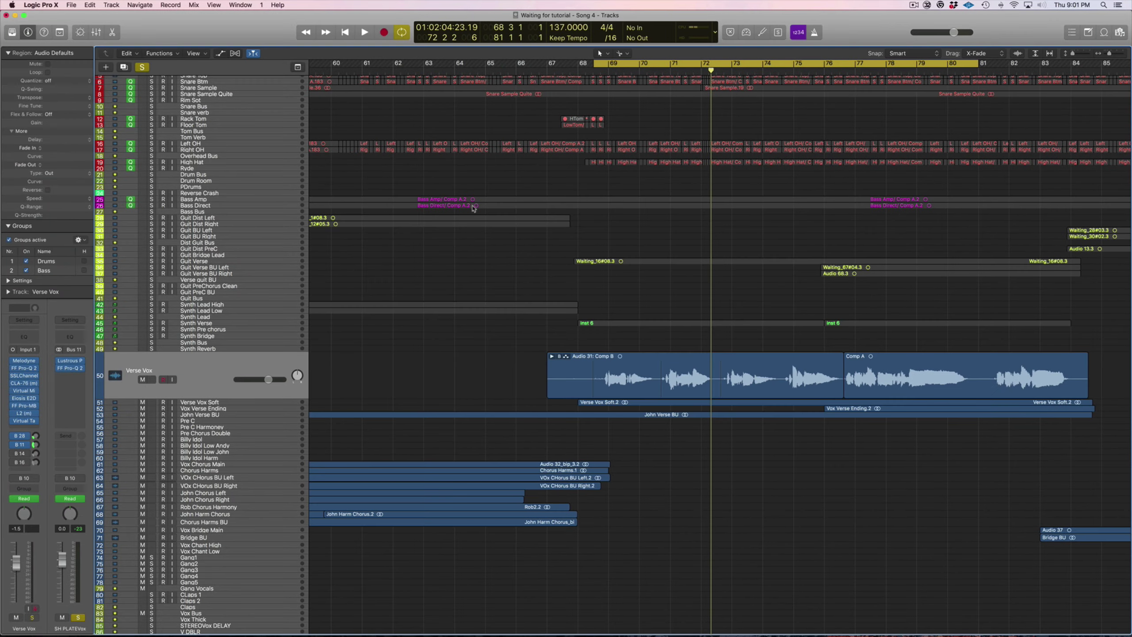
Step: Open FF Pro-Q 2 on SH PLATEVox and audition its high-cut band's solo on and off during playback
{"action": "left_click", "coordinate": [70, 369]}
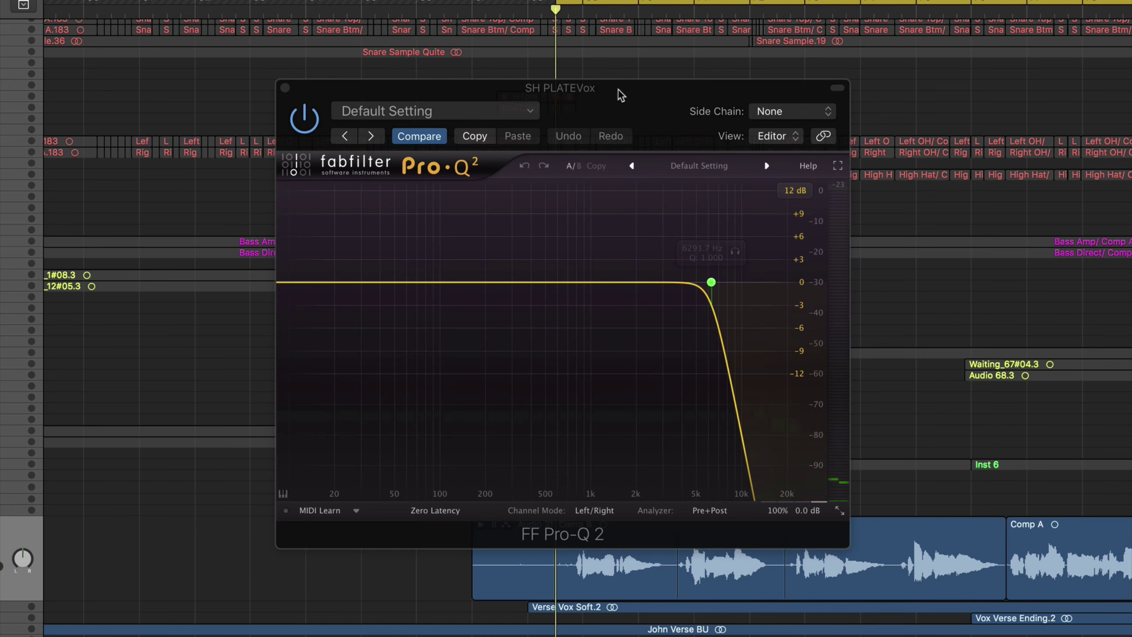
{"action": "left_click", "coordinate": [736, 253]}
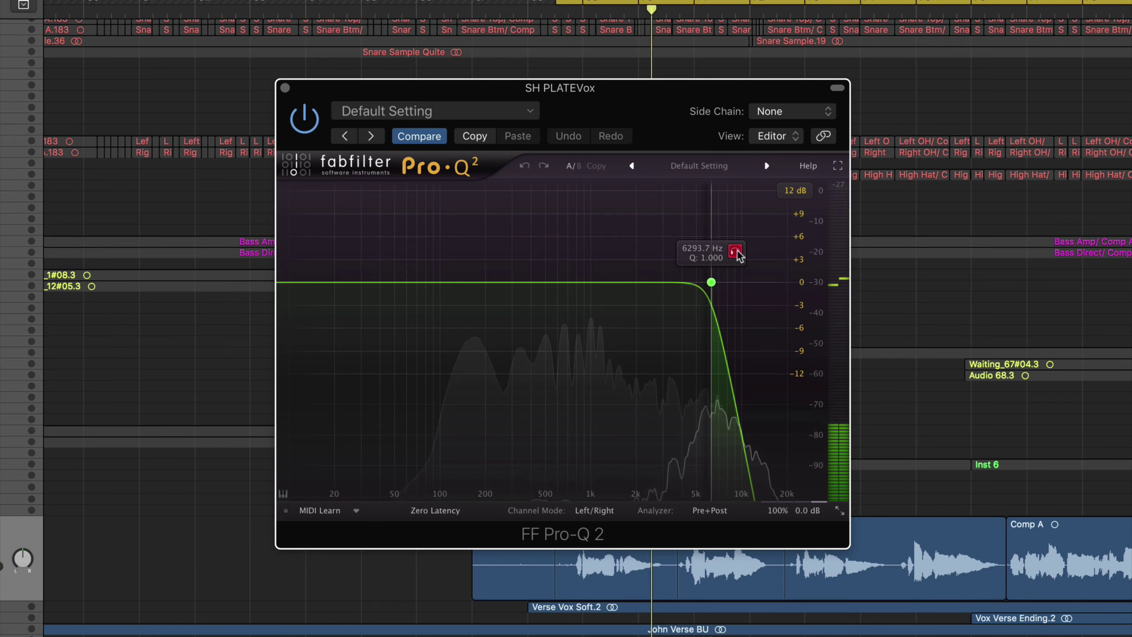
{"action": "left_click", "coordinate": [736, 252]}
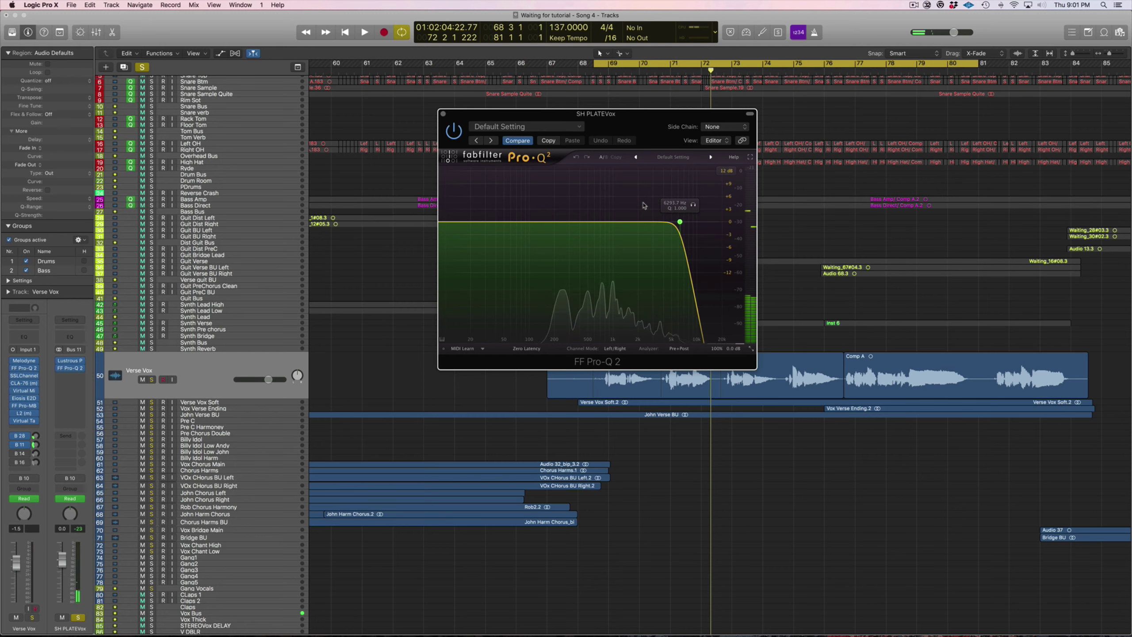
{"action": "key", "text": "space"}
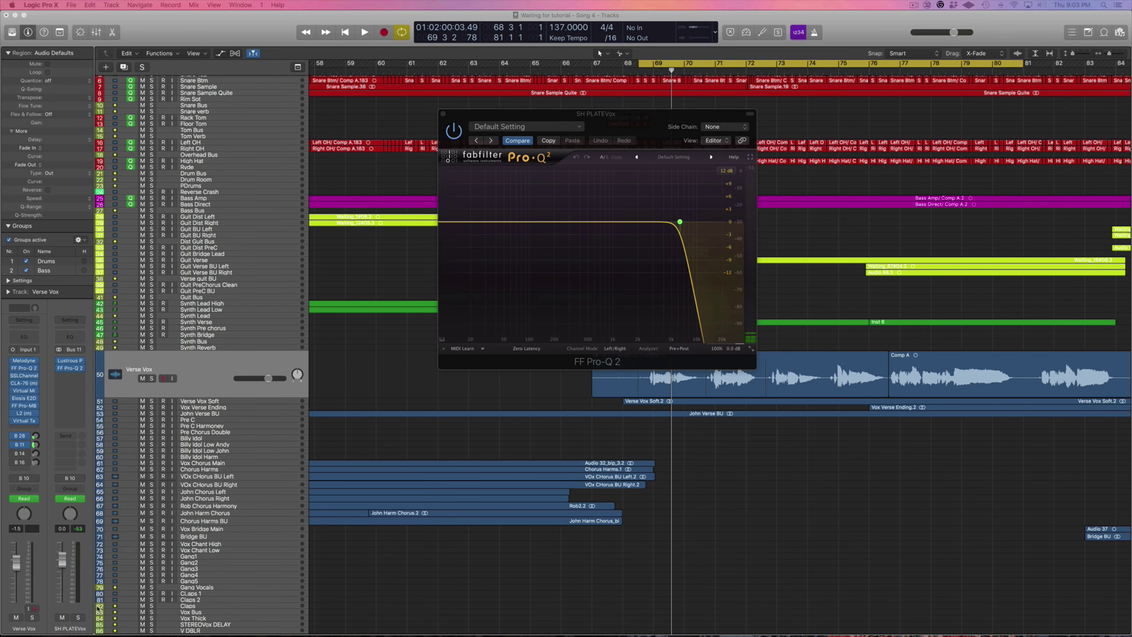
Step: Solo Verse Vox and audition it with the B 11 send off and on, ending with the track unsoloed
{"action": "left_click", "coordinate": [33, 617]}
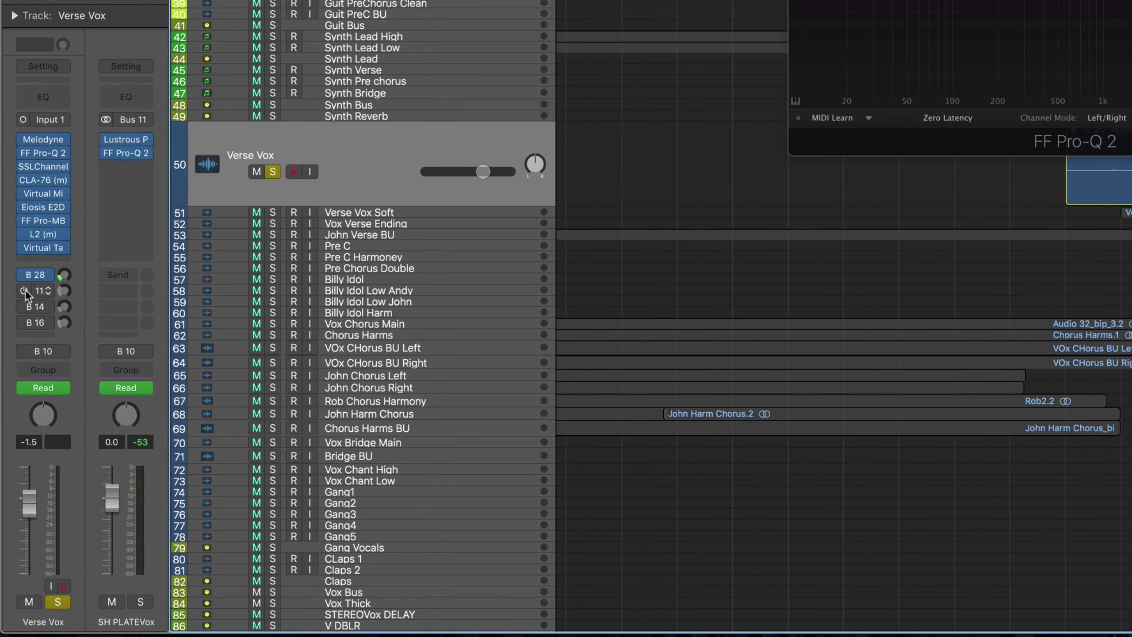
{"action": "key", "text": "space"}
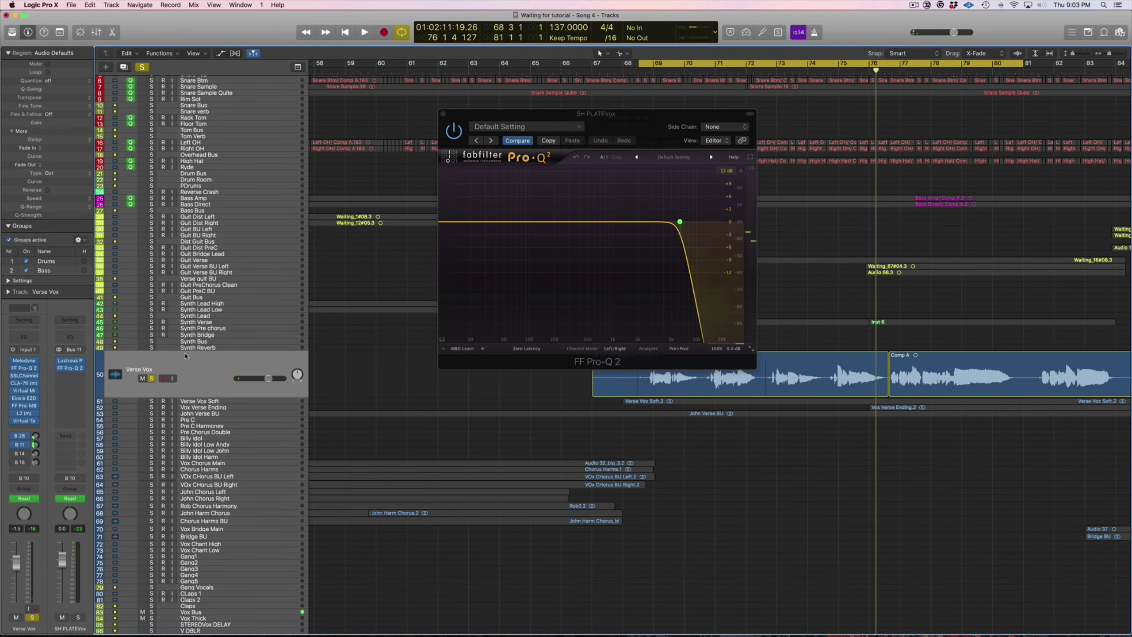
{"action": "left_click", "coordinate": [151, 379]}
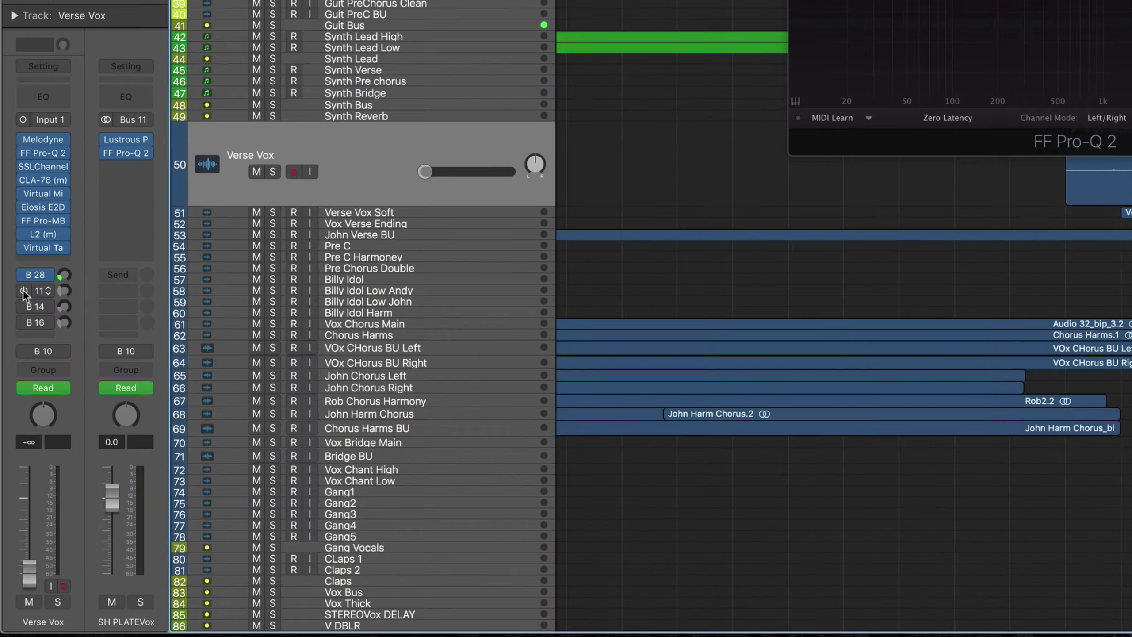
Step: Compare Verse Vox in the full mix with the B 11 send on and off, leaving it enabled, and close FF Pro-Q 2
{"action": "key", "text": "space"}
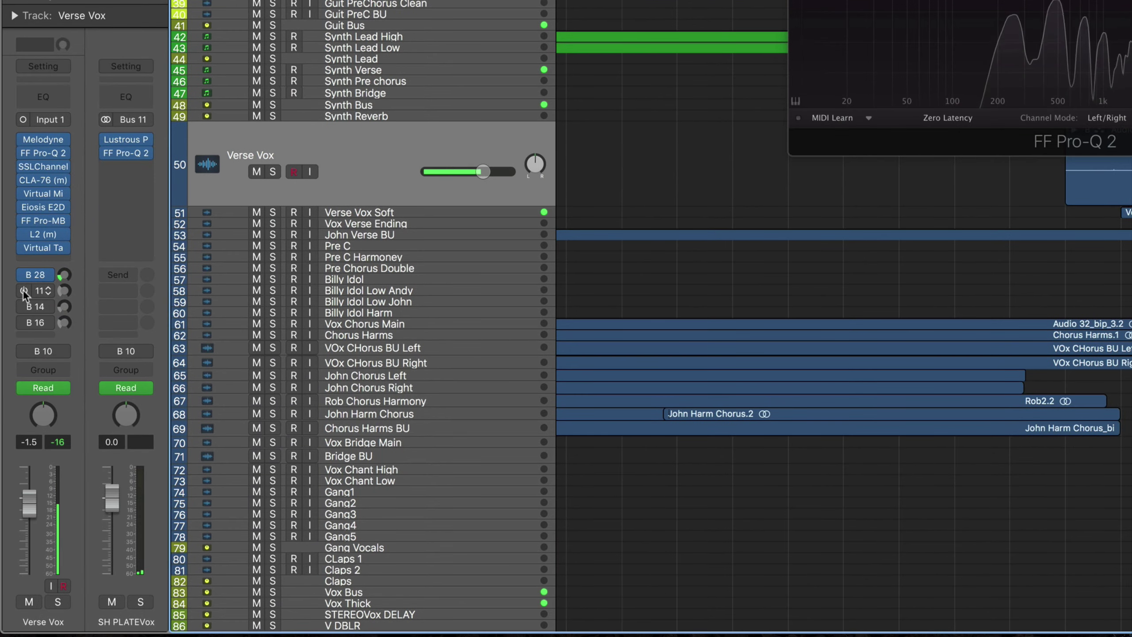
{"action": "left_click", "coordinate": [22, 291]}
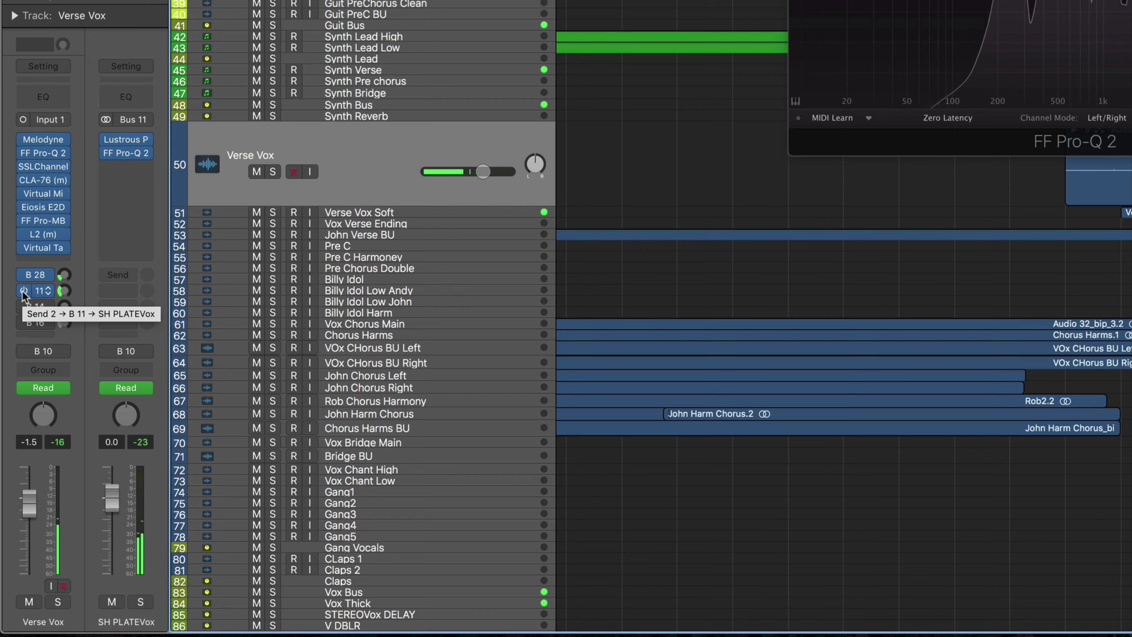
{"action": "left_click", "coordinate": [22, 291]}
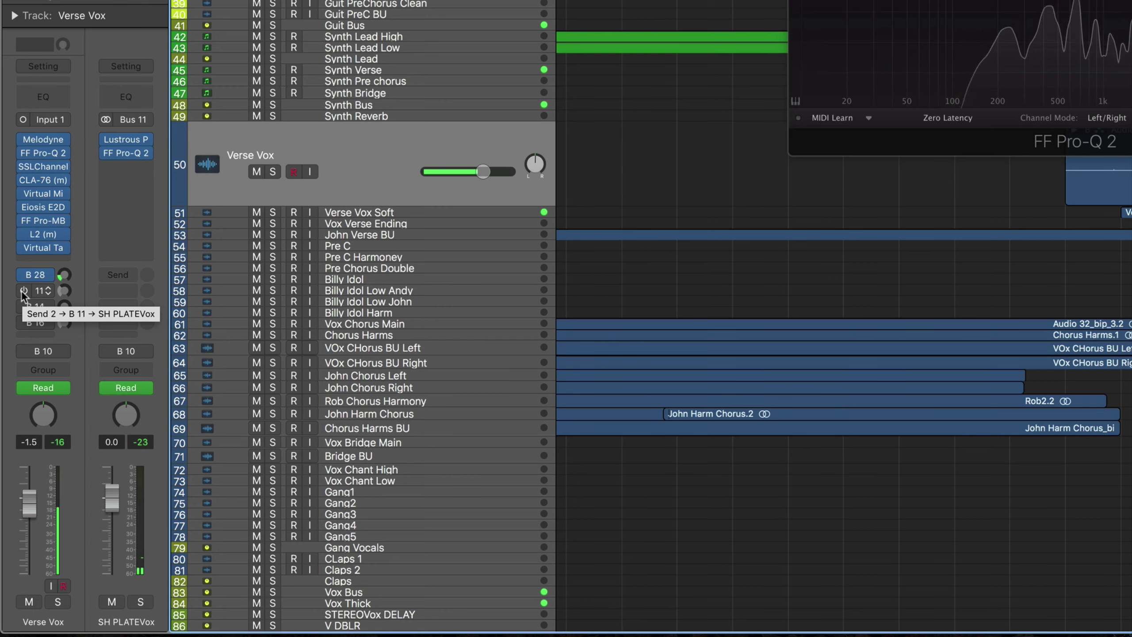
{"action": "left_click", "coordinate": [23, 290]}
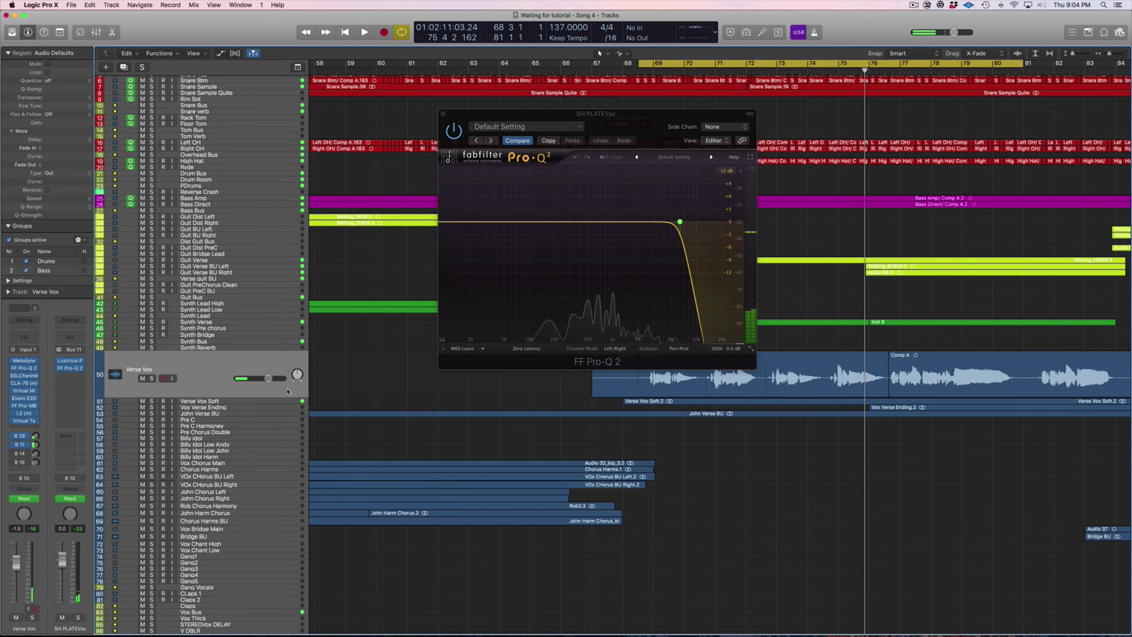
{"action": "left_click", "coordinate": [445, 115]}
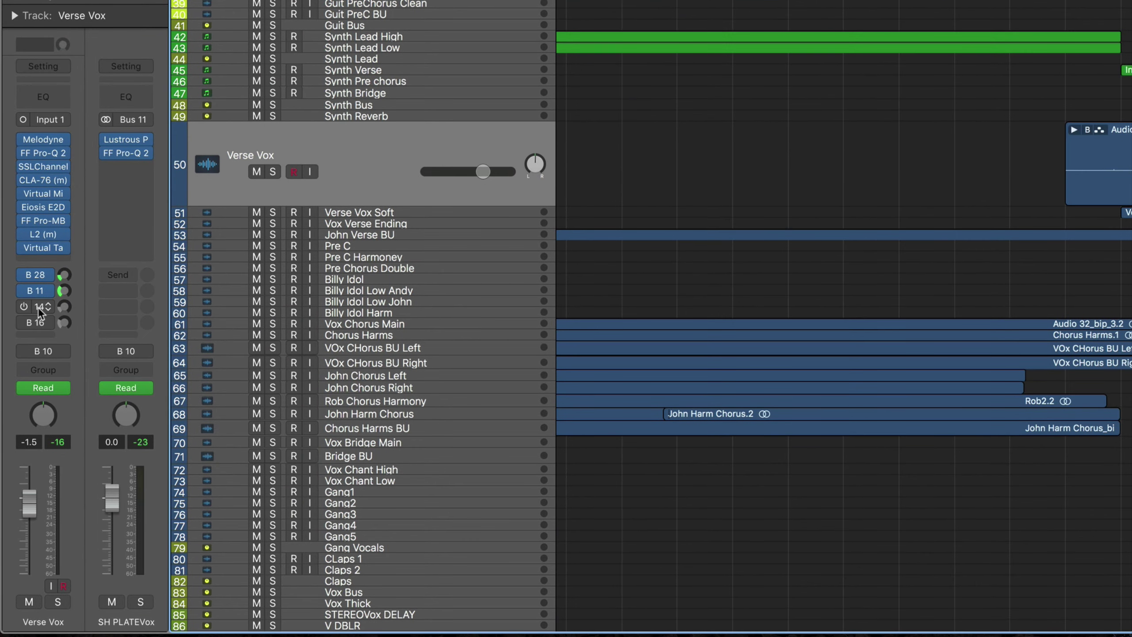
Step: Enable Verse Vox's B 14 send to V DELAY Vintage and audition that delay bus in solo without the dry vocal
{"action": "left_click", "coordinate": [39, 312]}
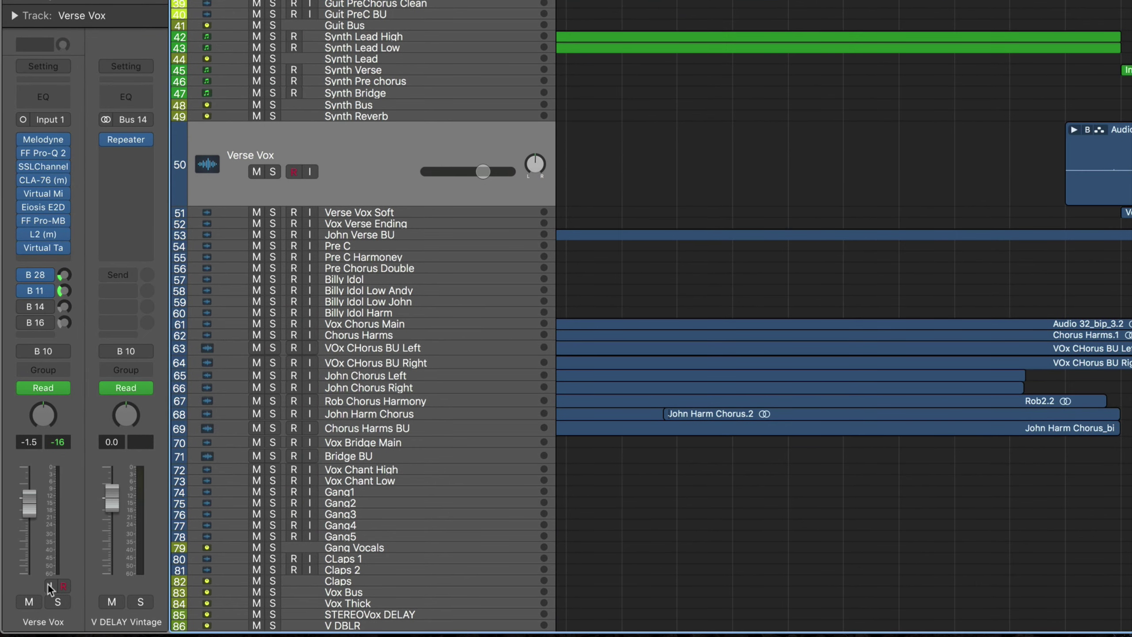
{"action": "left_click", "coordinate": [57, 602]}
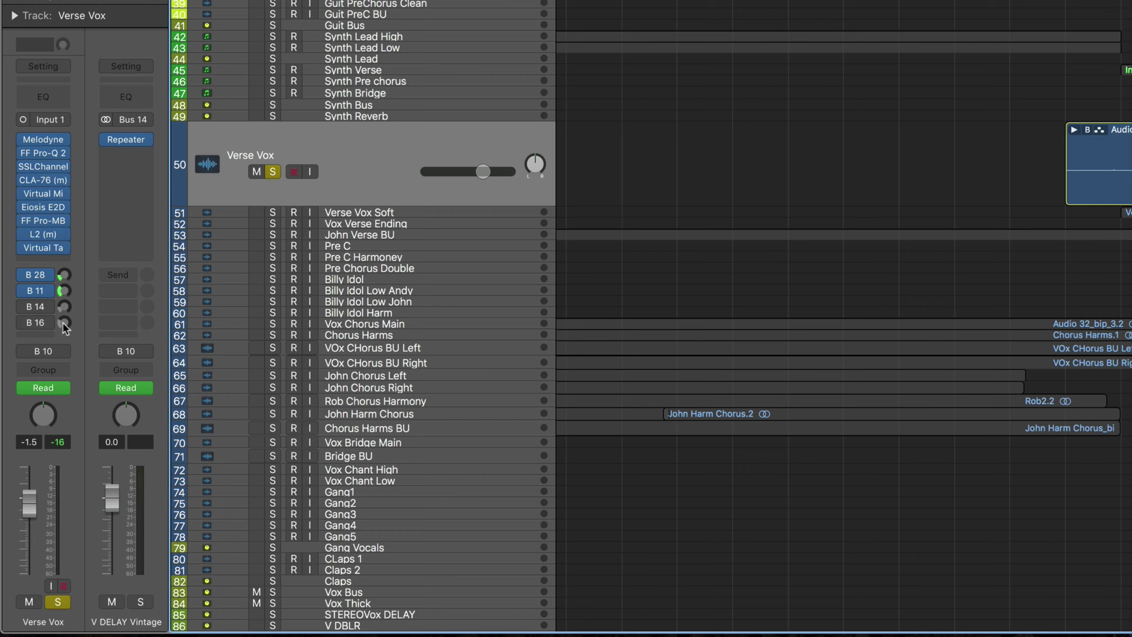
{"action": "mouse_move", "coordinate": [34, 321]}
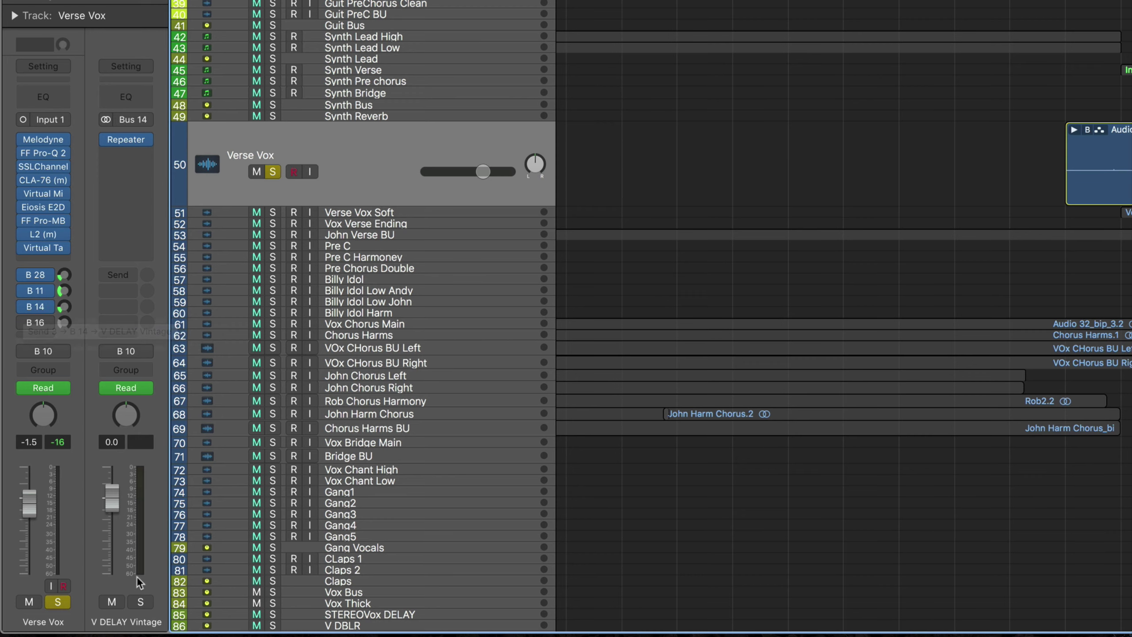
{"action": "left_click", "coordinate": [141, 601]}
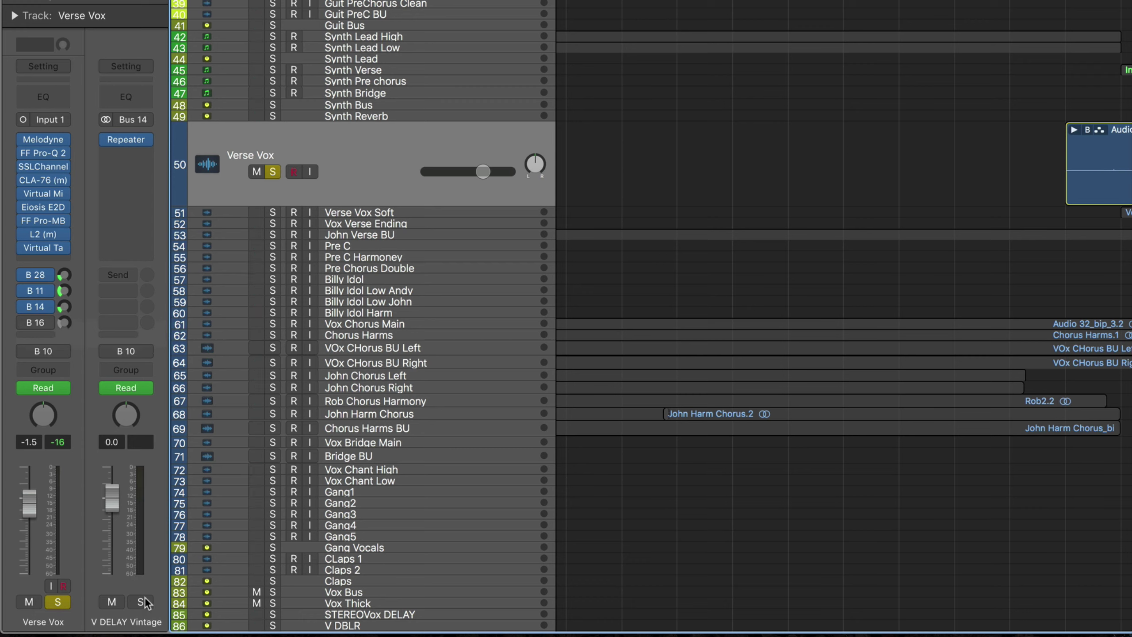
{"action": "left_click", "coordinate": [58, 603]}
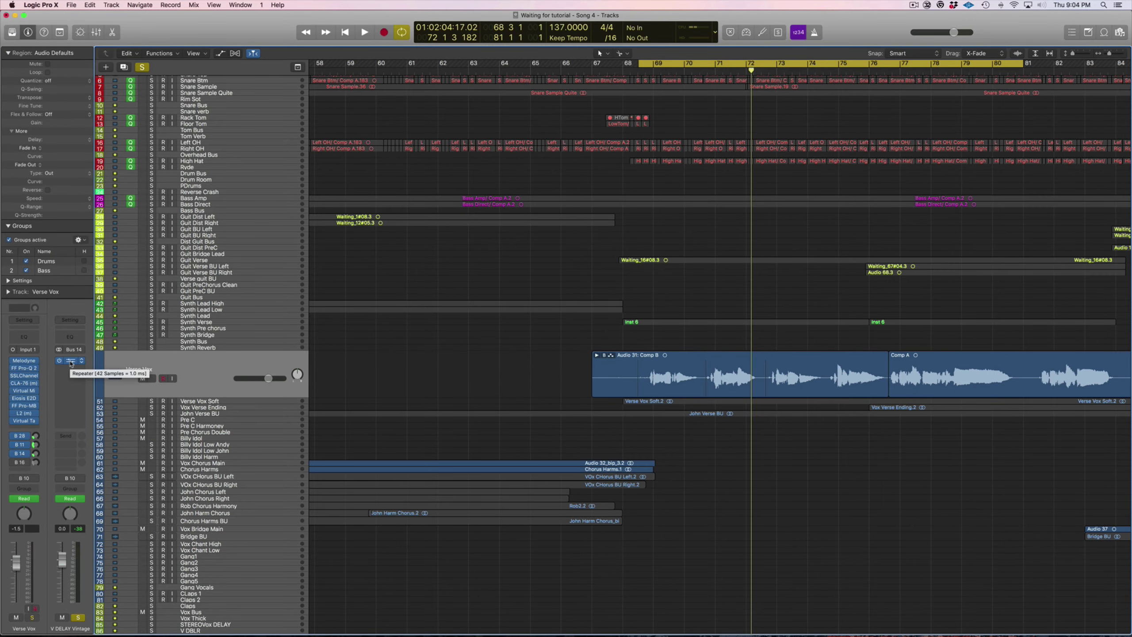
Step: Examine the Repeater delay settings on V DELAY Vintage, closing the plug-in
{"action": "left_click", "coordinate": [70, 361]}
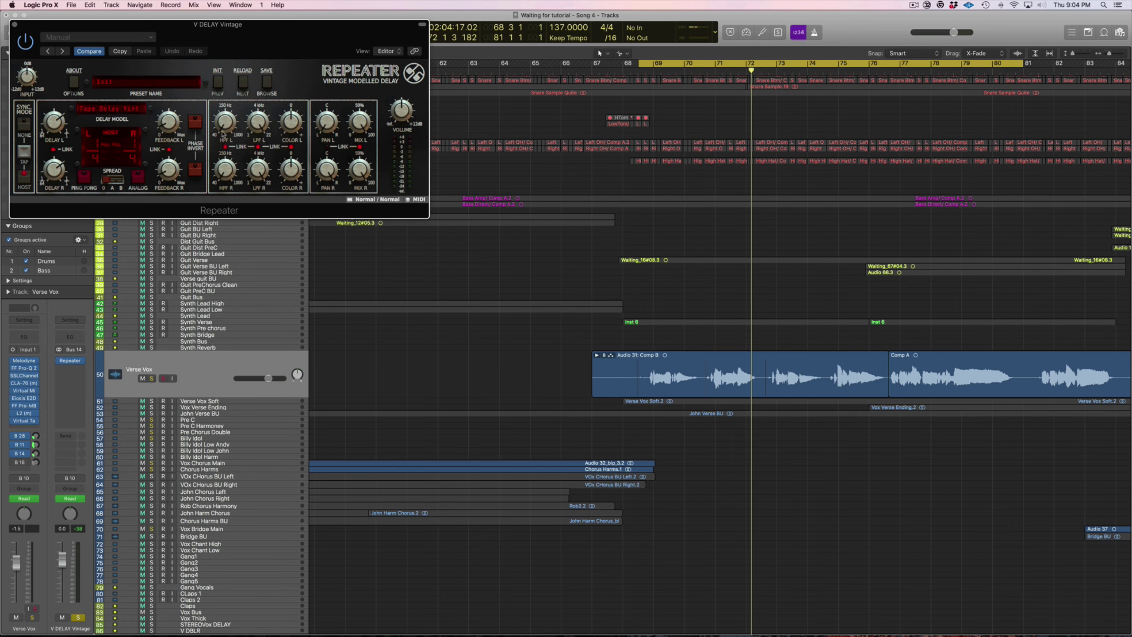
{"action": "left_click_drag", "start_coordinate": [204, 35], "coordinate": [602, 231]}
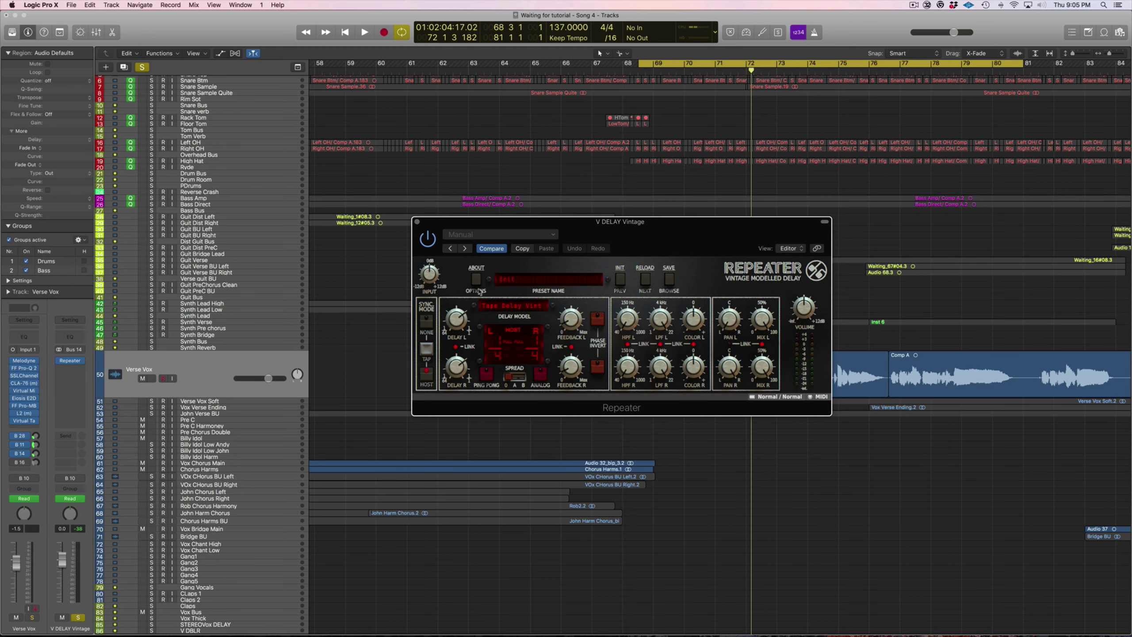
{"action": "left_click", "coordinate": [416, 222]}
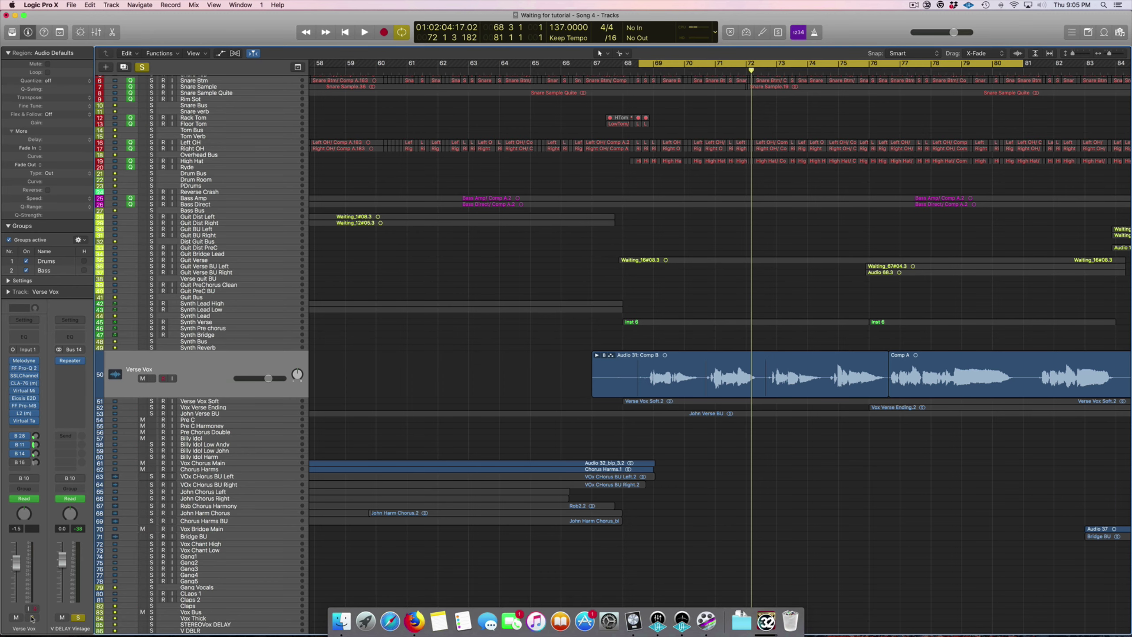
Step: Solo Verse Vox with V DELAY Vintage and compare the vocal with the B 14 send off and on, leaving it enabled
{"action": "mouse_move", "coordinate": [12, 455]}
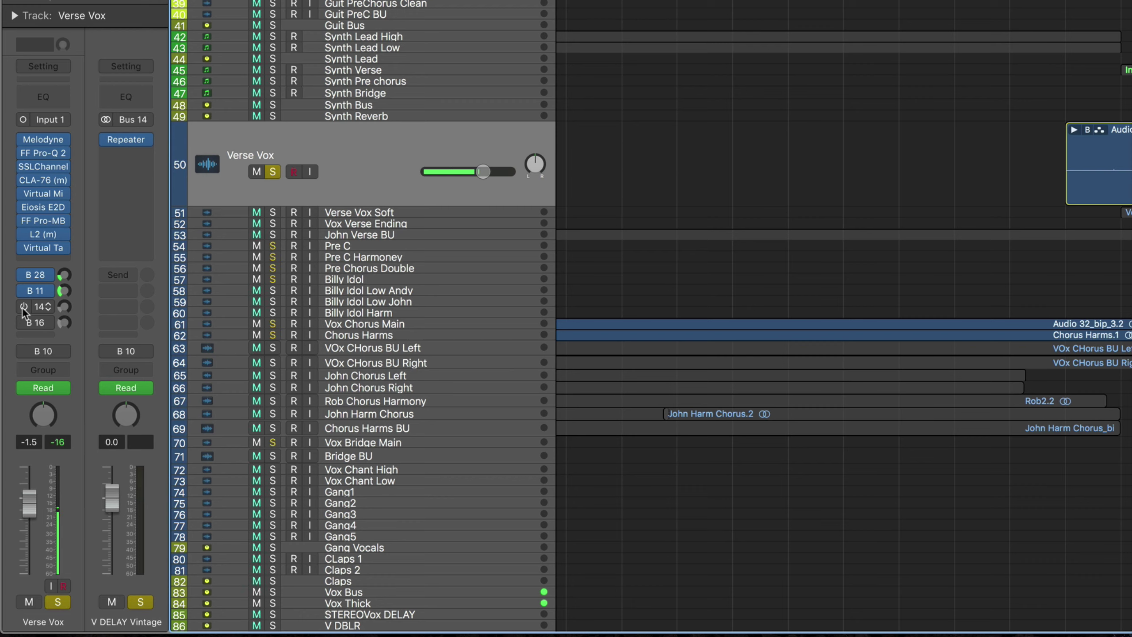
{"action": "left_click", "coordinate": [23, 307]}
{"action": "left_click", "coordinate": [22, 309]}
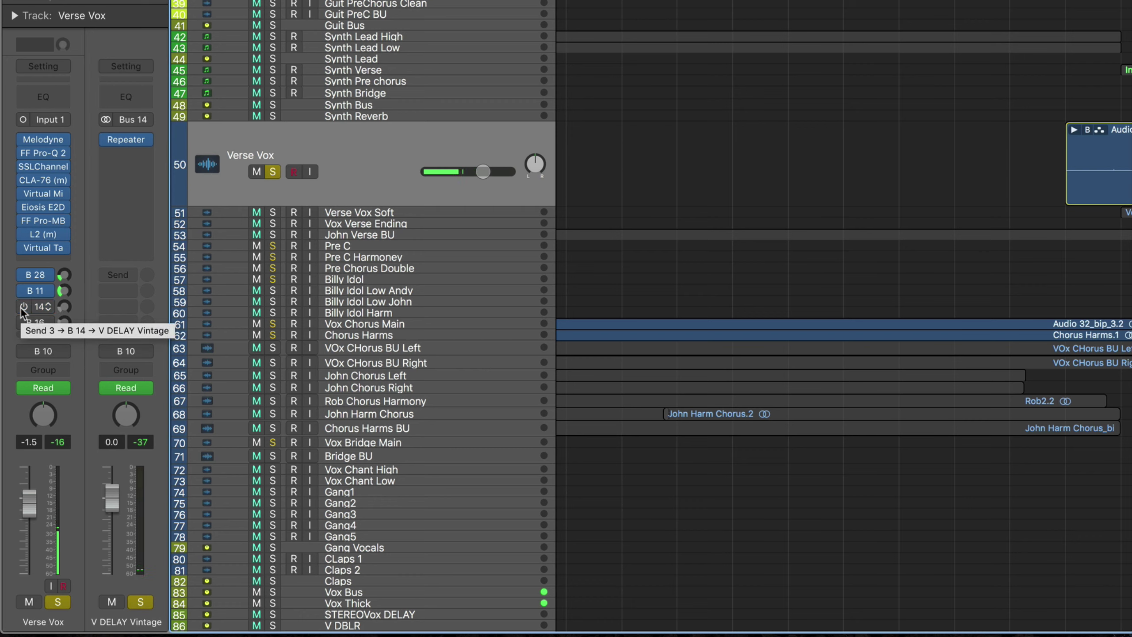
{"action": "left_click", "coordinate": [21, 308]}
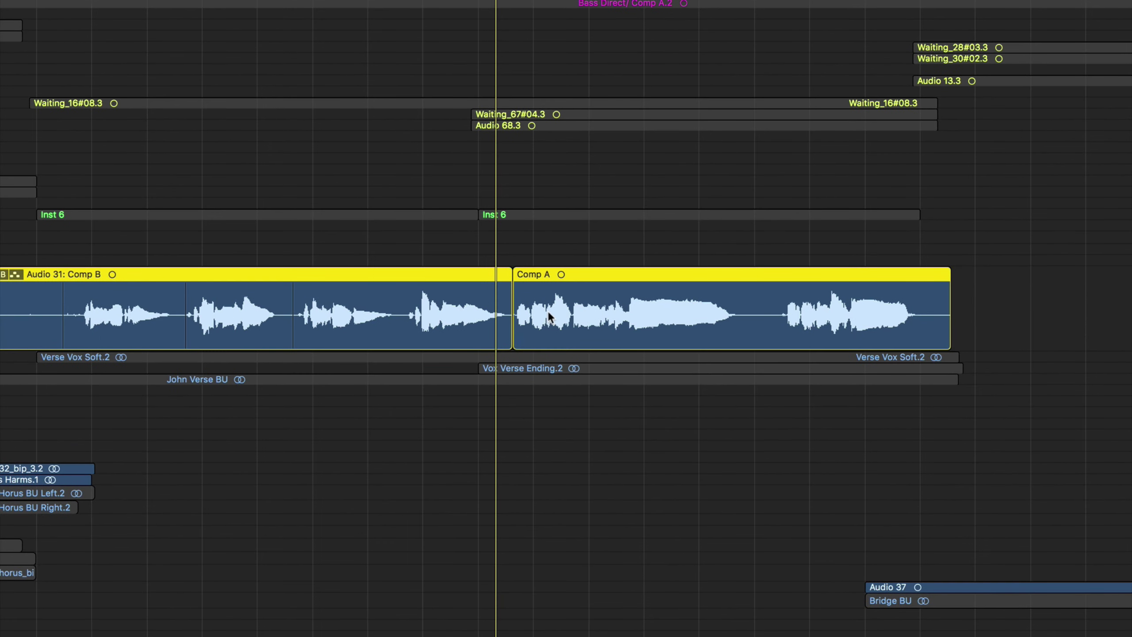
{"action": "key", "text": "space"}
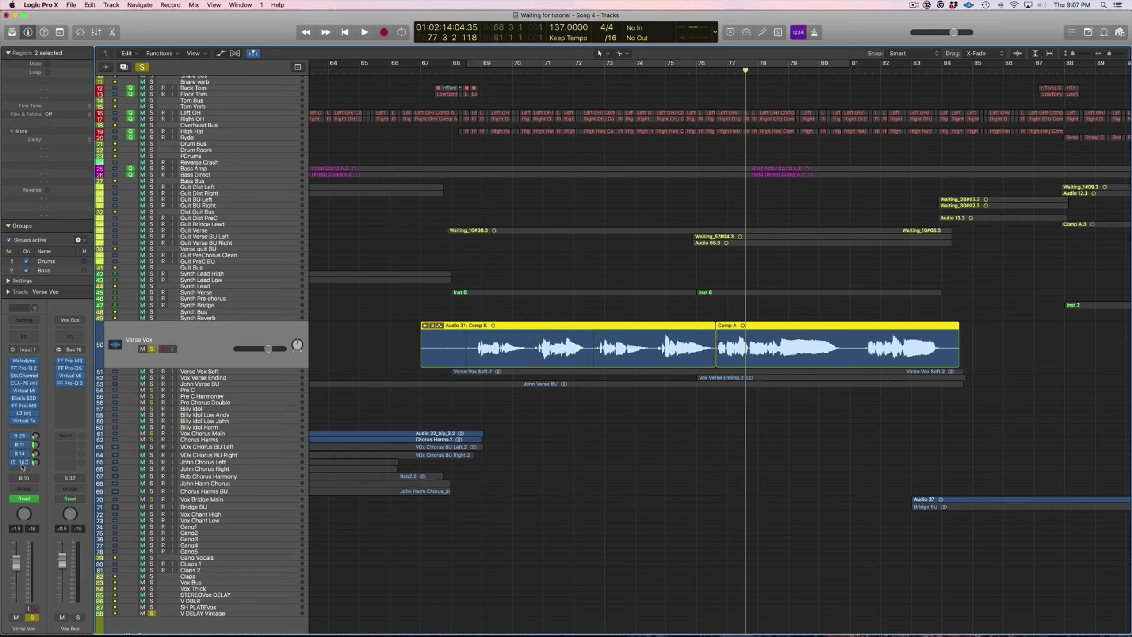
Step: Show the Vox Delay bus fed by Verse Vox's B 16 send and open its Repeater plug-in for viewing
{"action": "left_click", "coordinate": [23, 464]}
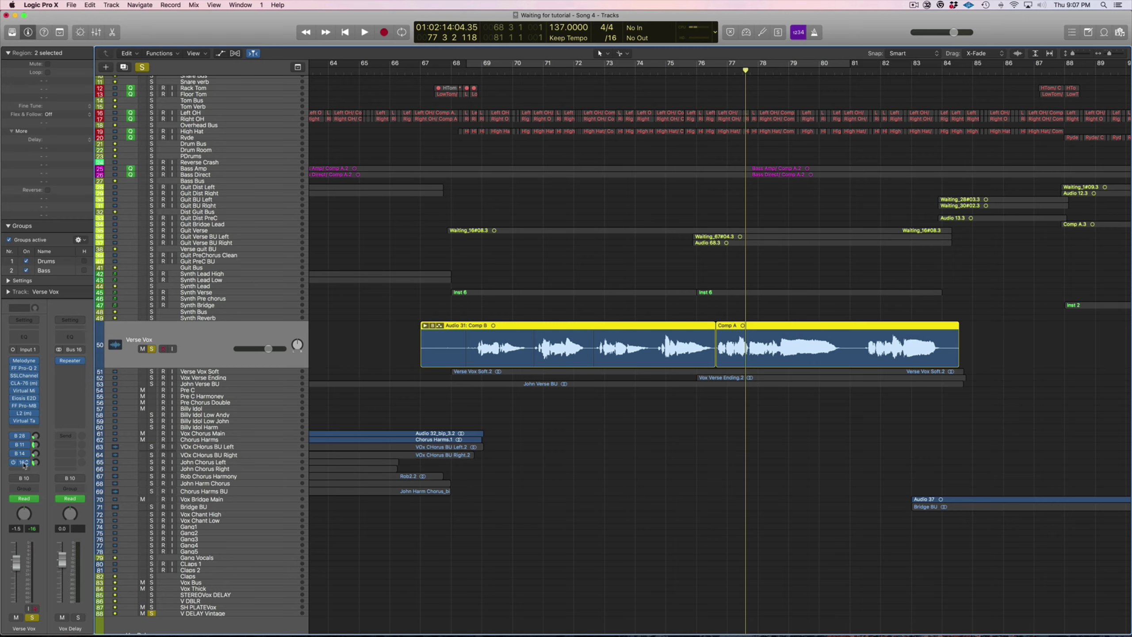
{"action": "left_click", "coordinate": [70, 360]}
{"action": "left_click_drag", "start_coordinate": [220, 19], "coordinate": [611, 163]}
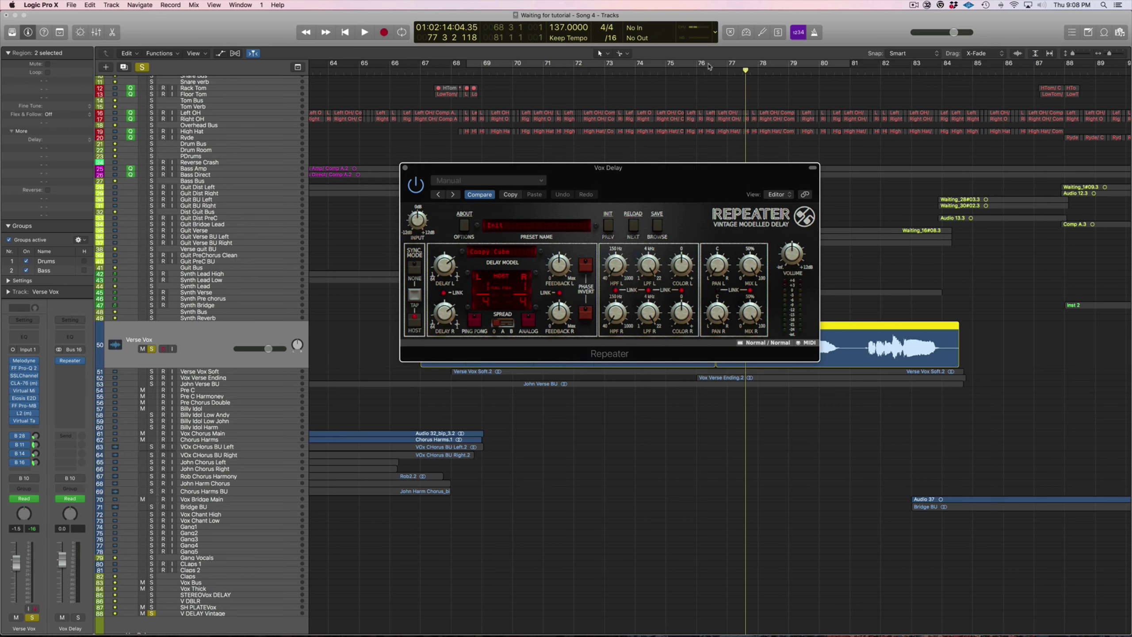
Step: Set the cycle range from bar 76 to bar 81, audition Vox Delay in solo over it, and close the Repeater
{"action": "left_click_drag", "start_coordinate": [702, 63], "coordinate": [812, 78]}
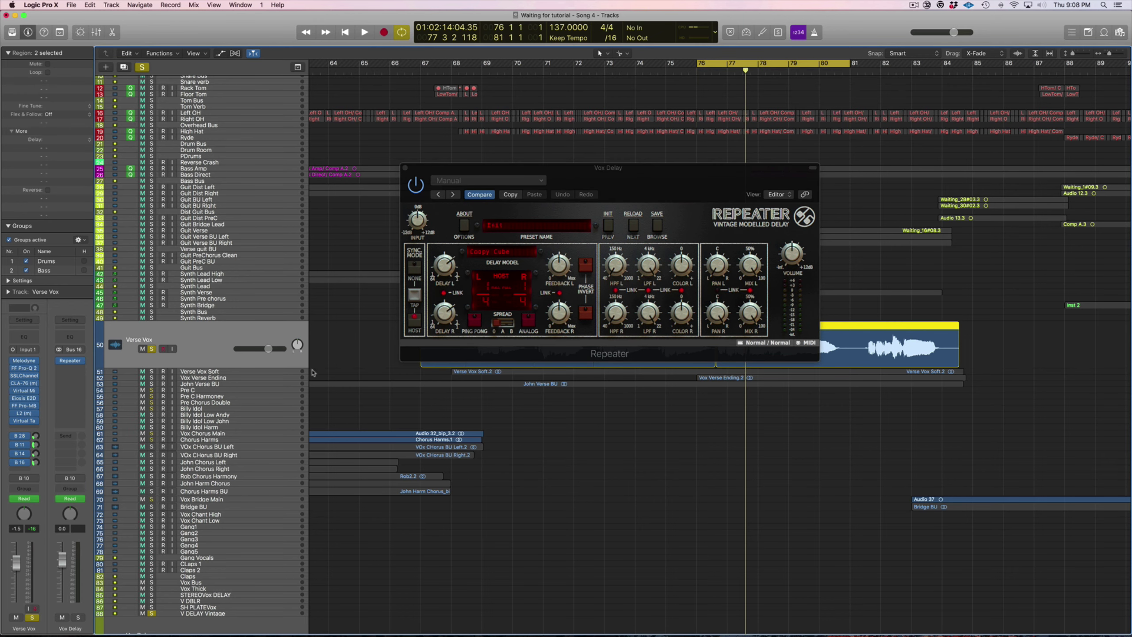
{"action": "left_click", "coordinate": [78, 618]}
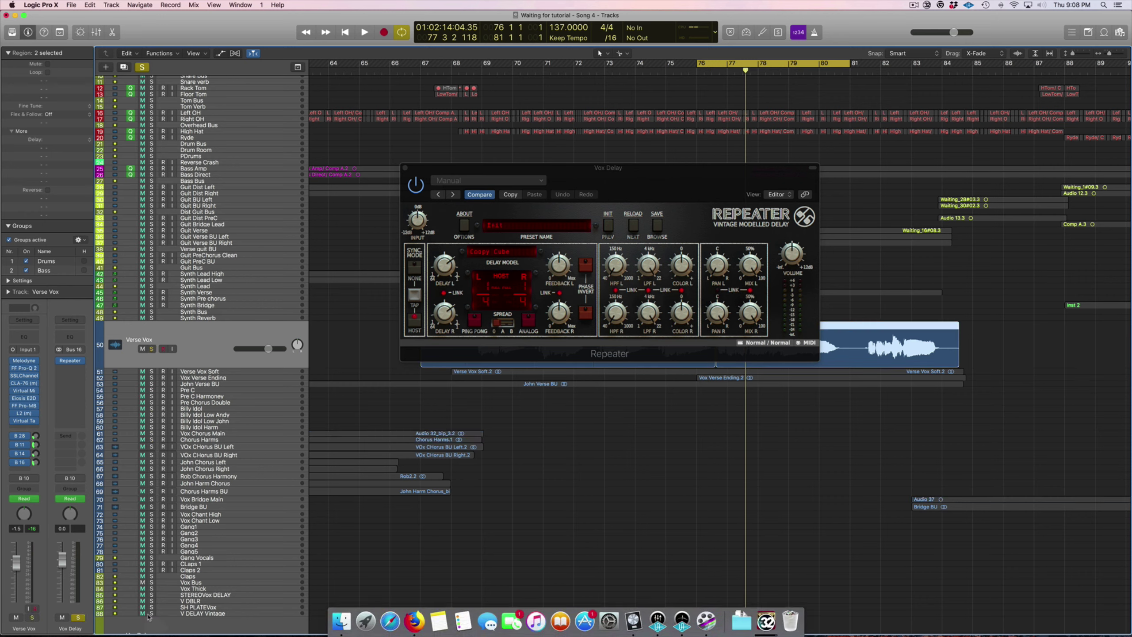
{"action": "key", "text": "space"}
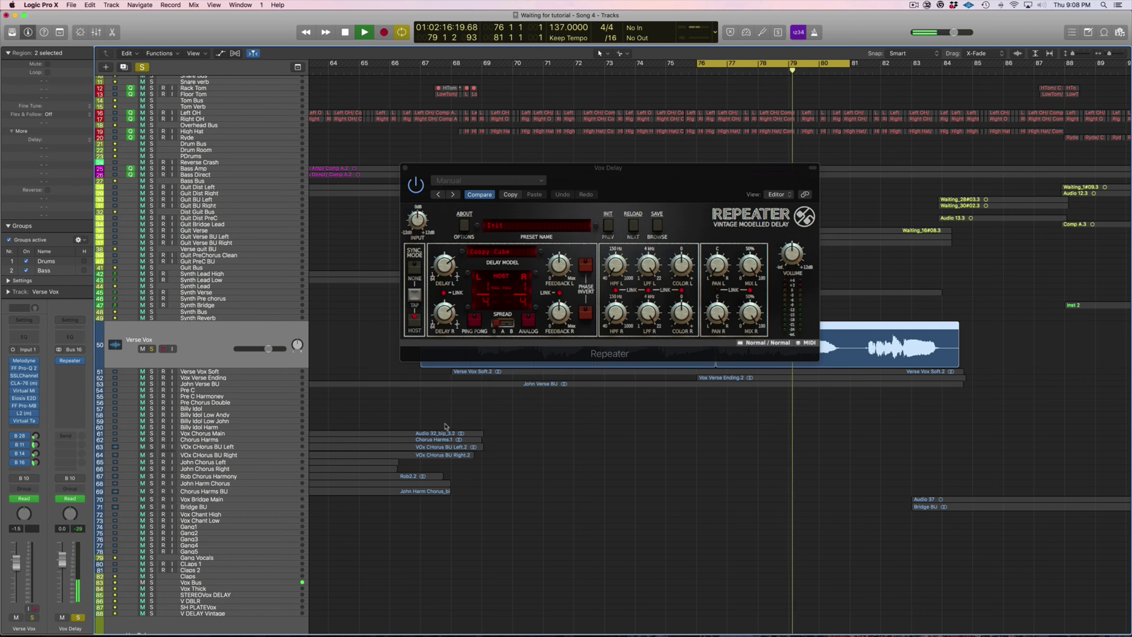
{"action": "key", "text": "space"}
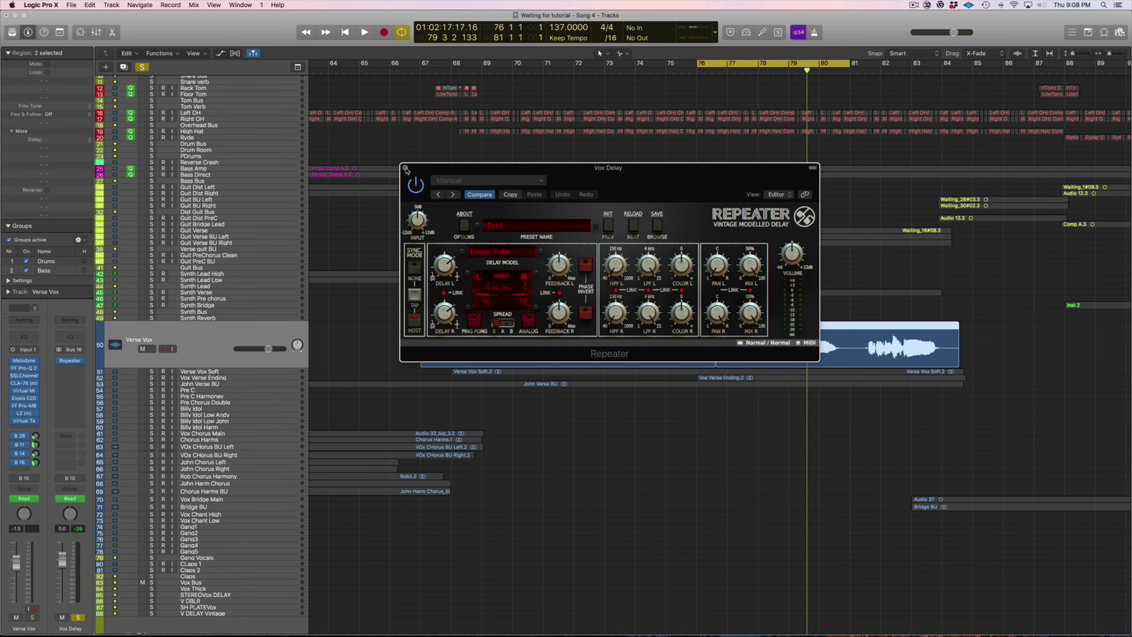
{"action": "left_click", "coordinate": [406, 169]}
Step: Show track automation and zoom the arrangement to fit the selected Verse Vox regions
{"action": "scroll", "coordinate": [306, 549], "scroll_direction": "down", "scroll_amount": 3}
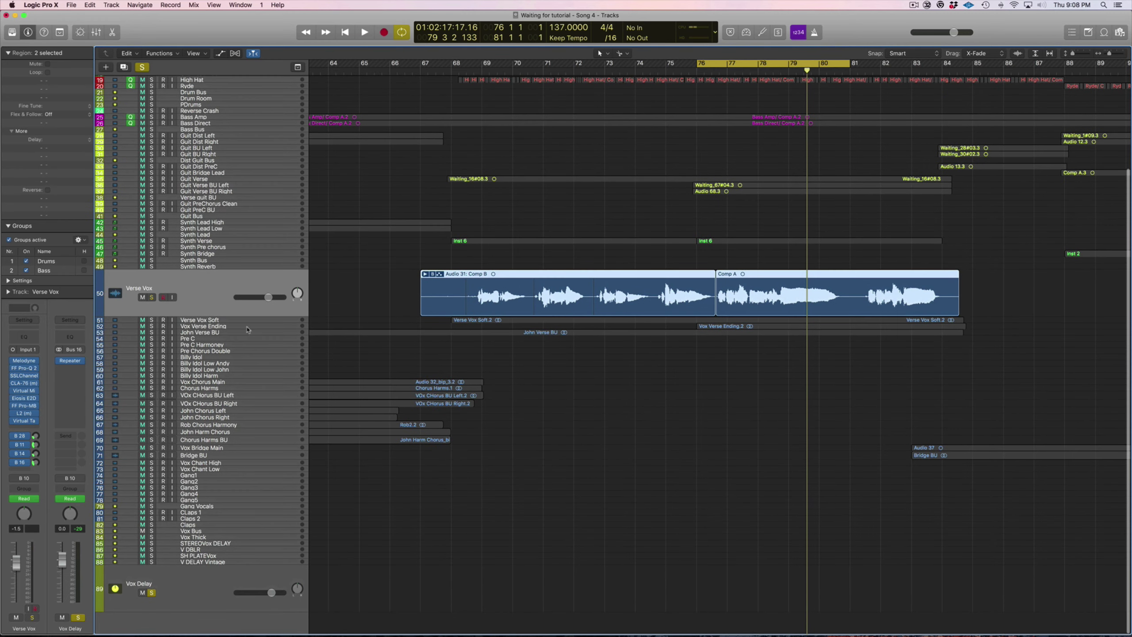
{"action": "key", "text": "a"}
{"action": "key", "text": "z"}
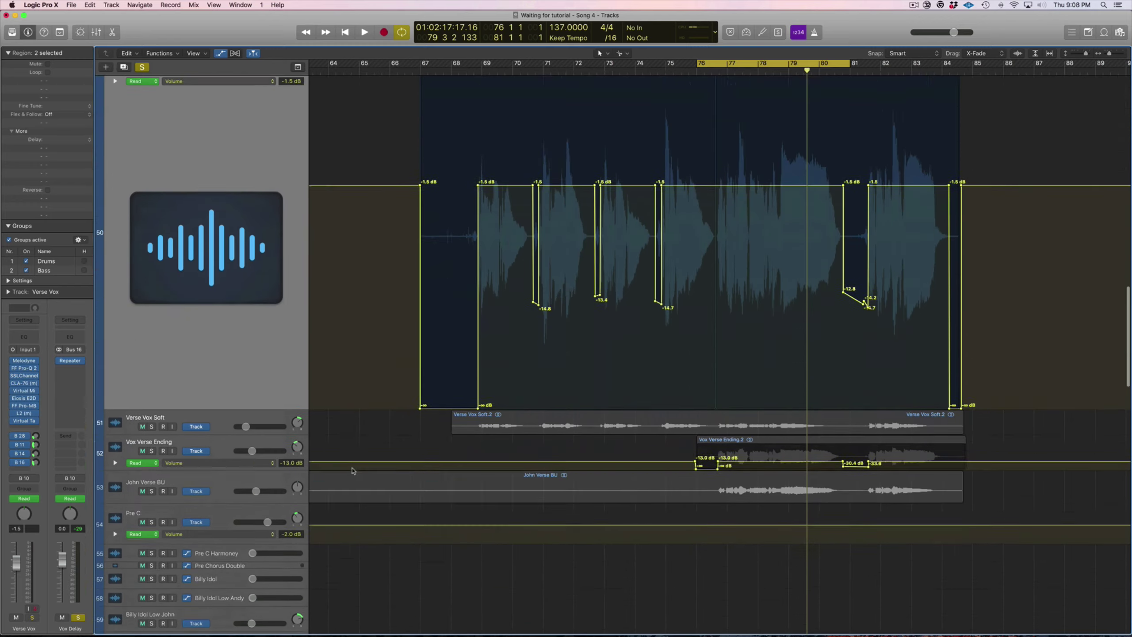
Step: Show Vox Delay's volume automation alongside Verse Vox, turn off the cycle range, and unsolo Vox Delay
{"action": "scroll", "coordinate": [354, 463], "scroll_direction": "down", "scroll_amount": 5}
{"action": "left_click", "coordinate": [353, 463], "text": "ctrl+alt"}
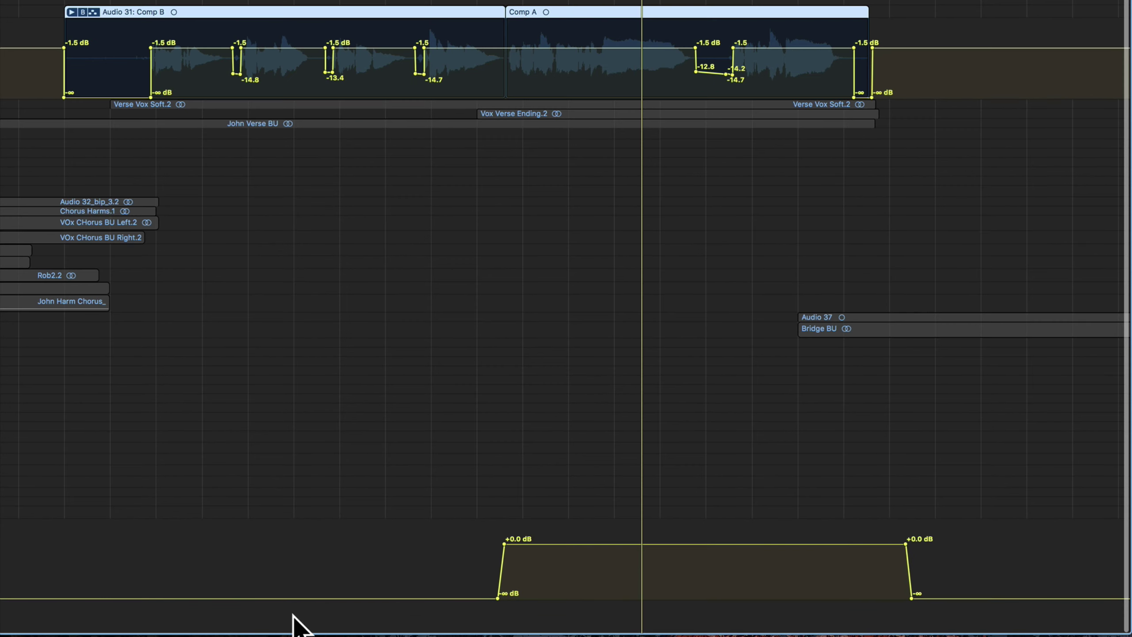
{"action": "scroll", "coordinate": [117, 578], "scroll_direction": "right", "scroll_amount": 3}
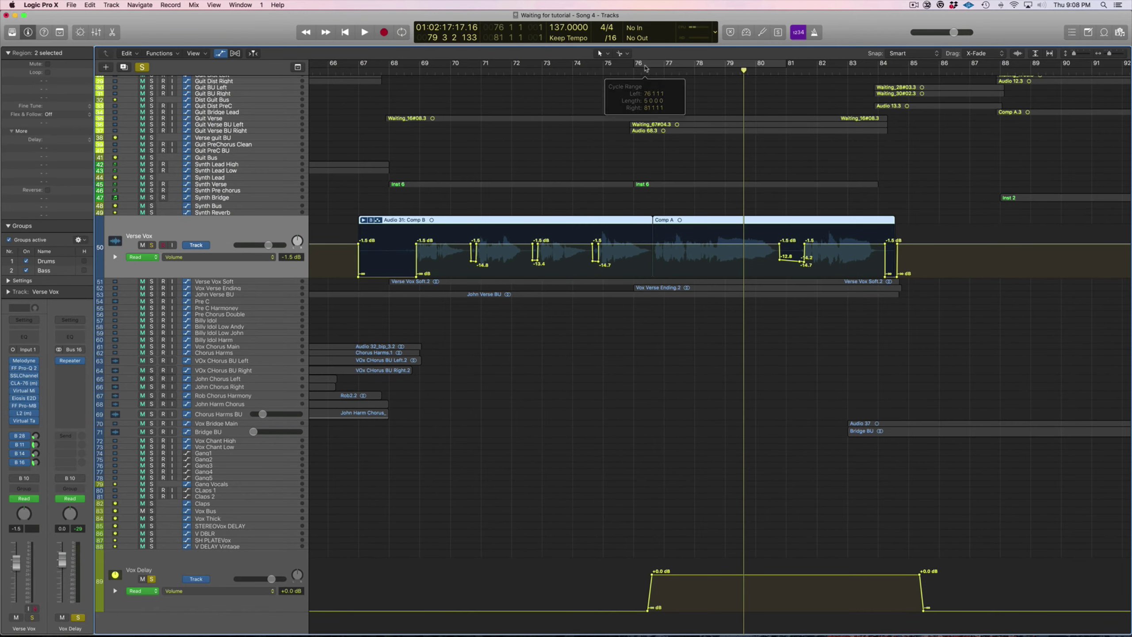
{"action": "left_click", "coordinate": [152, 580]}
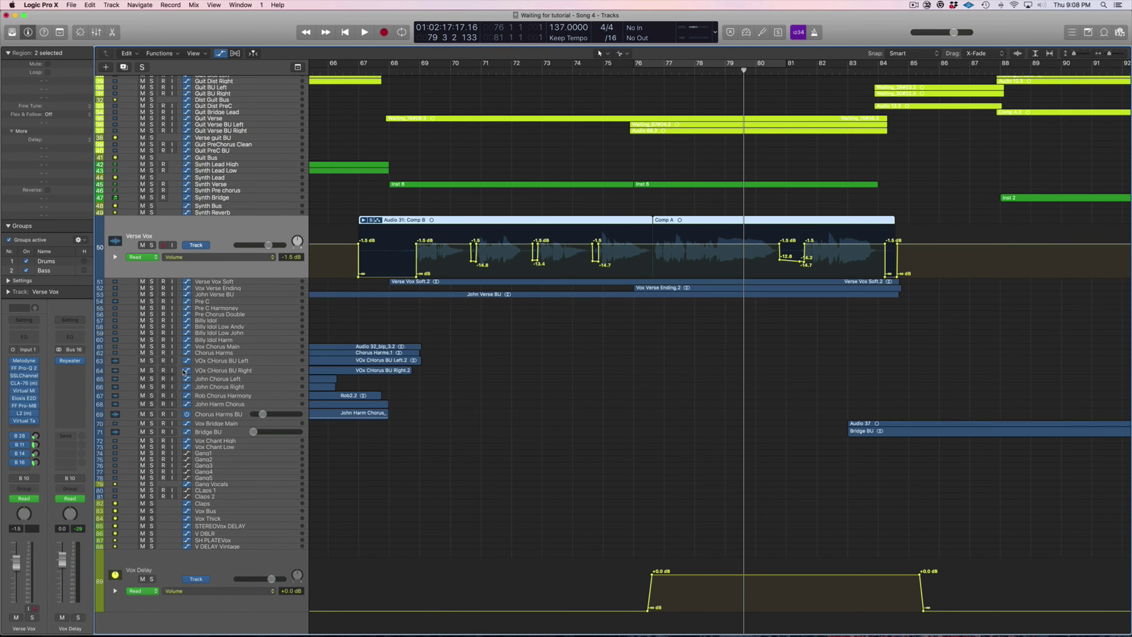
Step: Solo Verse Vox and audition the verse from just before bar 74 to hear Vox Delay's volume automation at work
{"action": "left_click", "coordinate": [152, 245]}
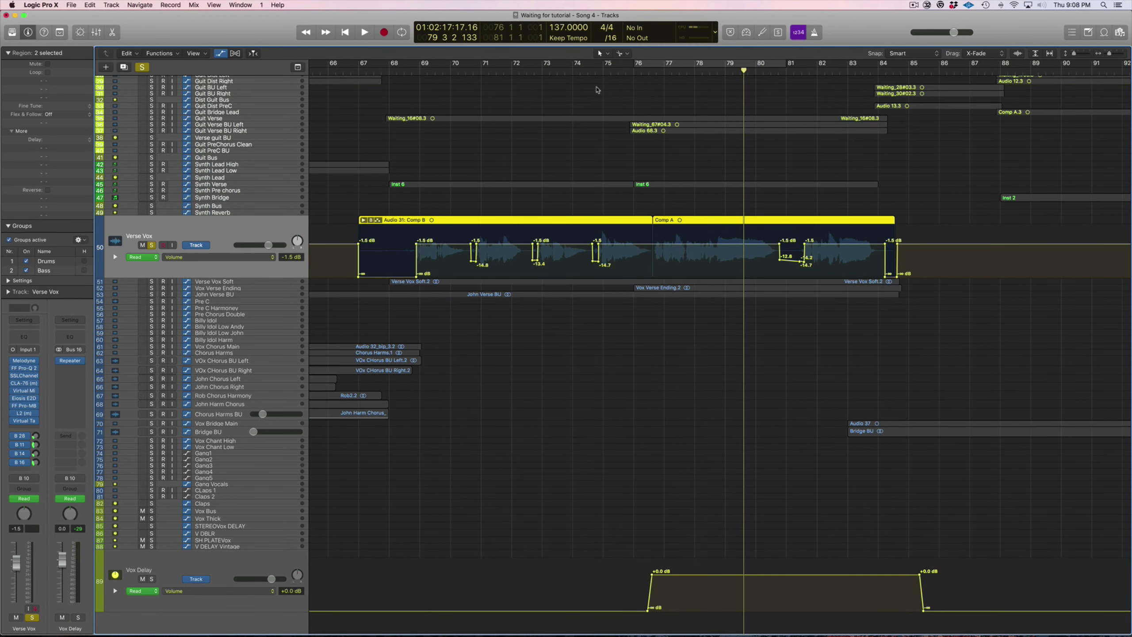
{"action": "left_click", "coordinate": [571, 70]}
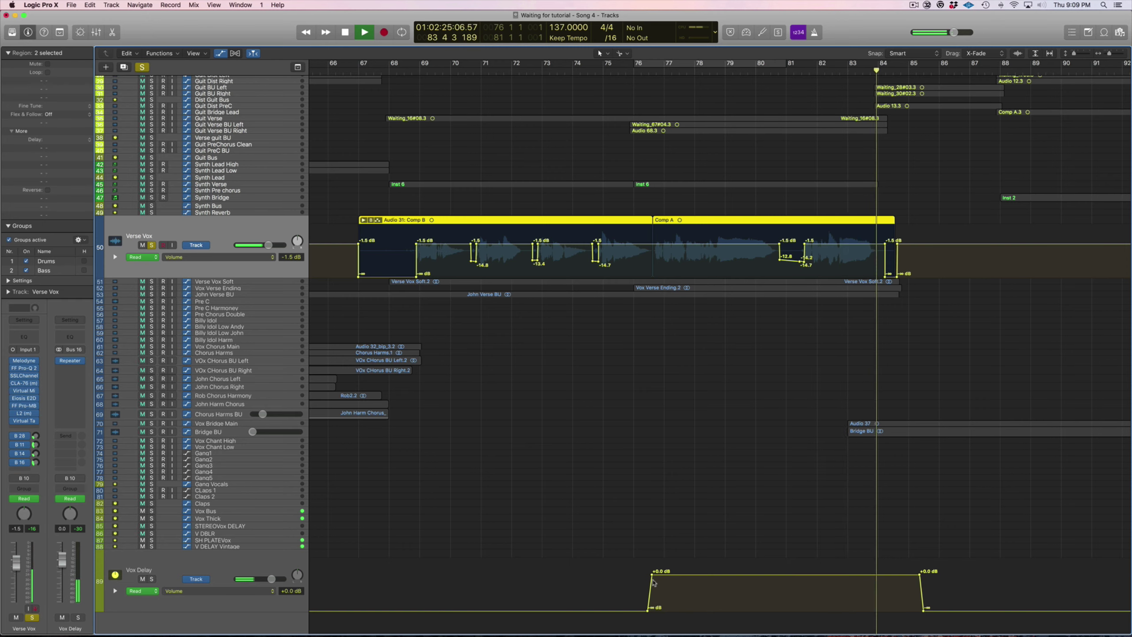
{"action": "key", "text": "space"}
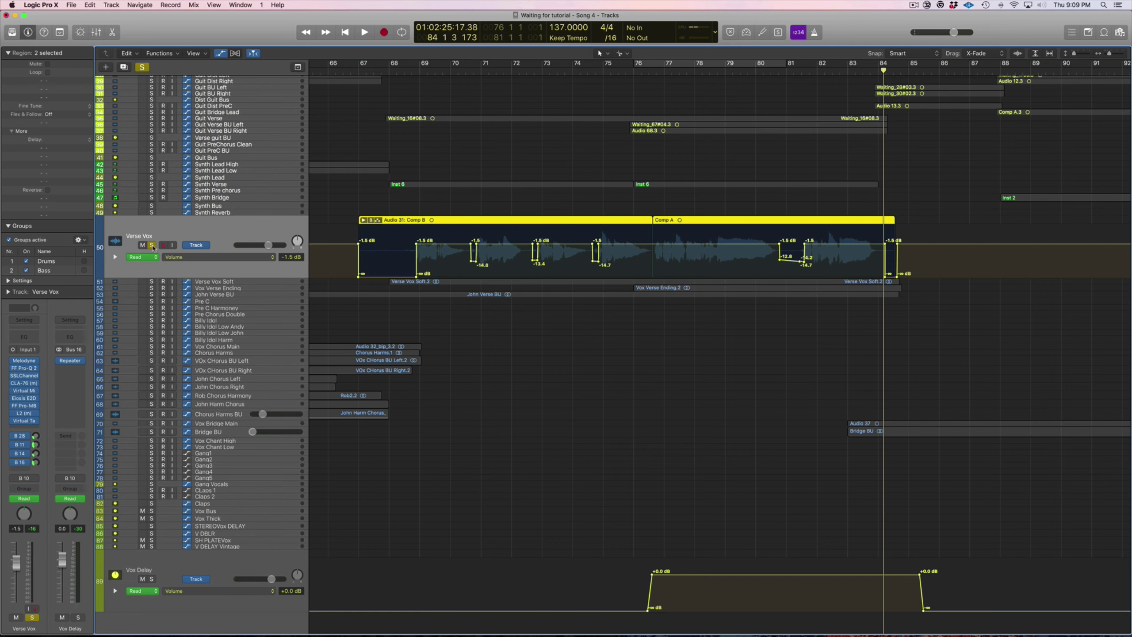
Step: Unsolo Verse Vox and play the verse from just after bar 72 to hear the automated delay in the full mix
{"action": "left_click", "coordinate": [152, 246]}
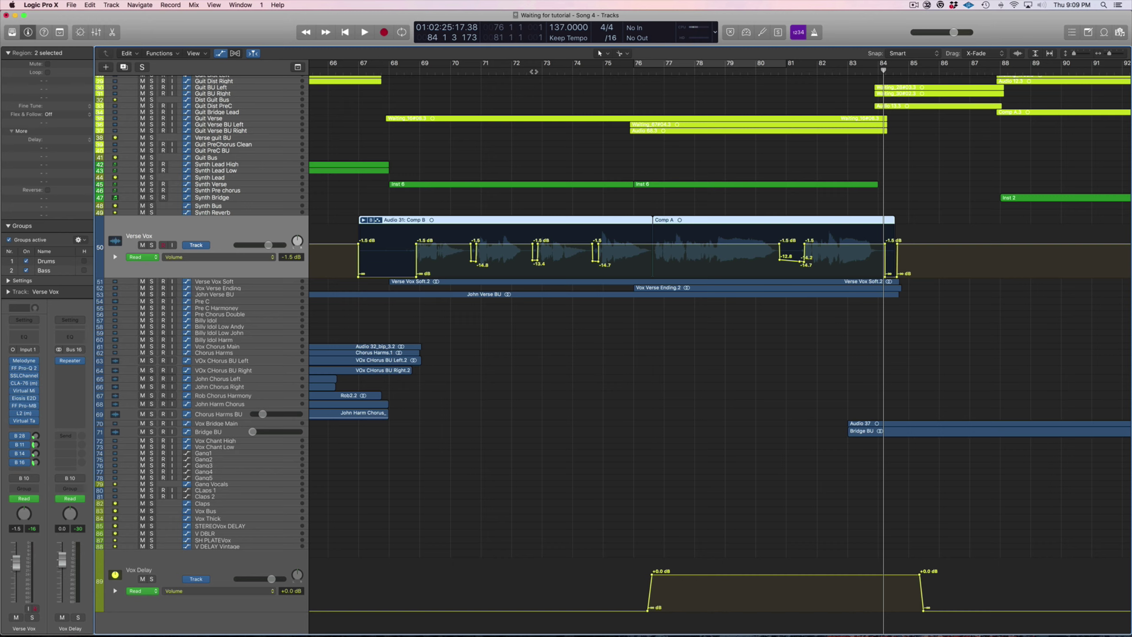
{"action": "left_click", "coordinate": [527, 71]}
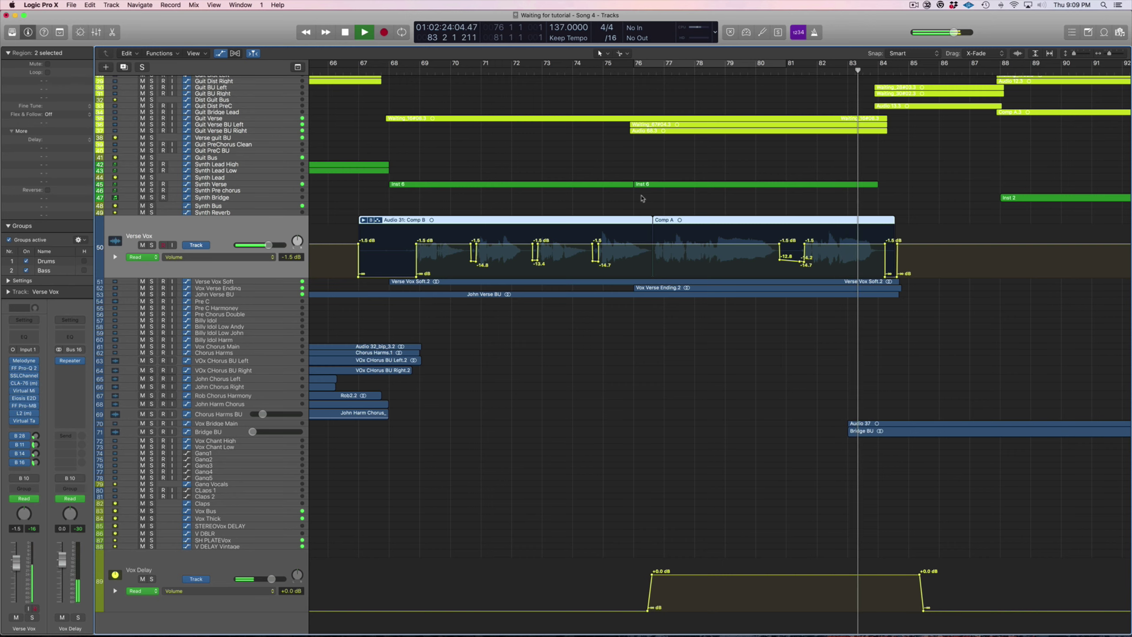
{"action": "key", "text": "space"}
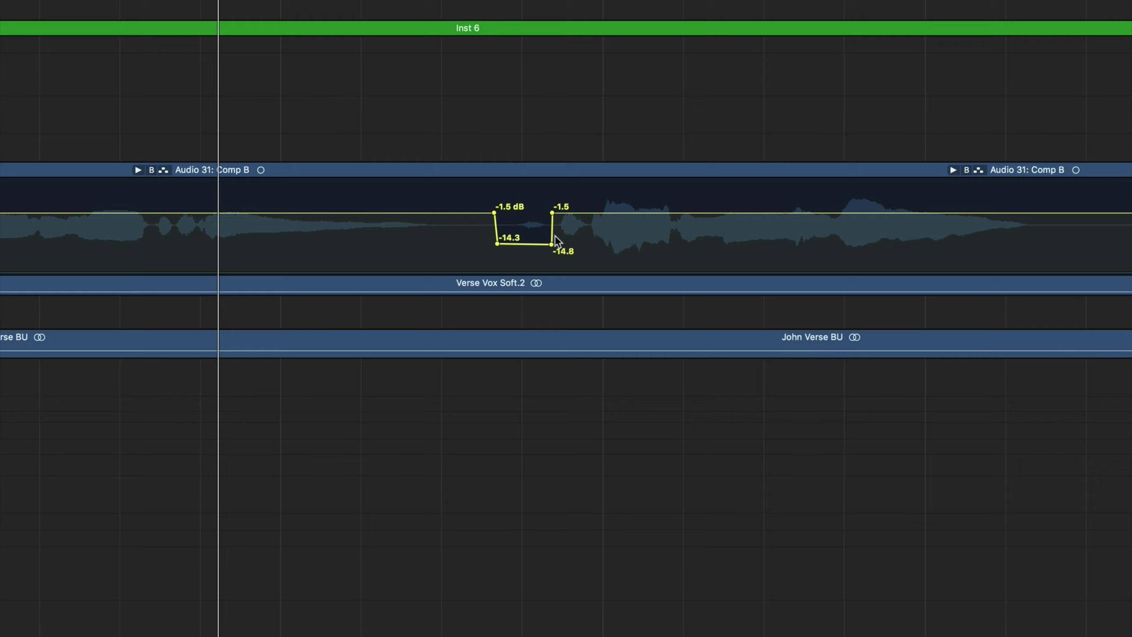
Step: Raise both low points of the first breath dip in Verse Vox's volume automation to about -1.9 dB, and solo Verse Vox
{"action": "scroll", "coordinate": [555, 235], "scroll_direction": "left", "scroll_amount": 5}
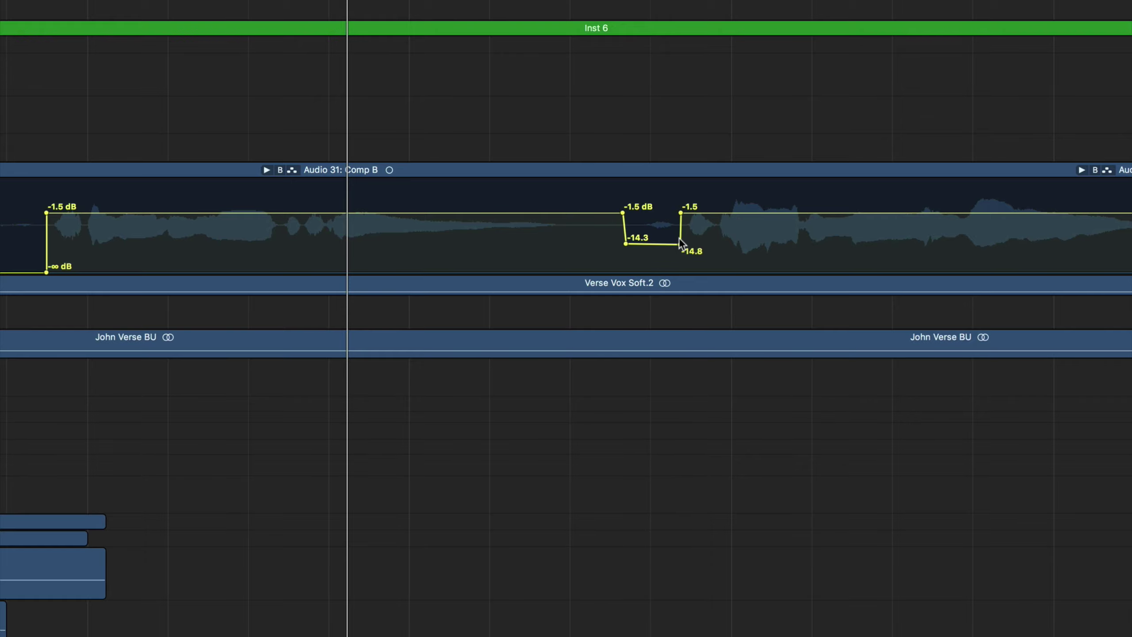
{"action": "scroll", "coordinate": [685, 236], "scroll_direction": "right", "scroll_amount": 15}
{"action": "scroll", "coordinate": [687, 234], "scroll_direction": "right", "scroll_amount": 20}
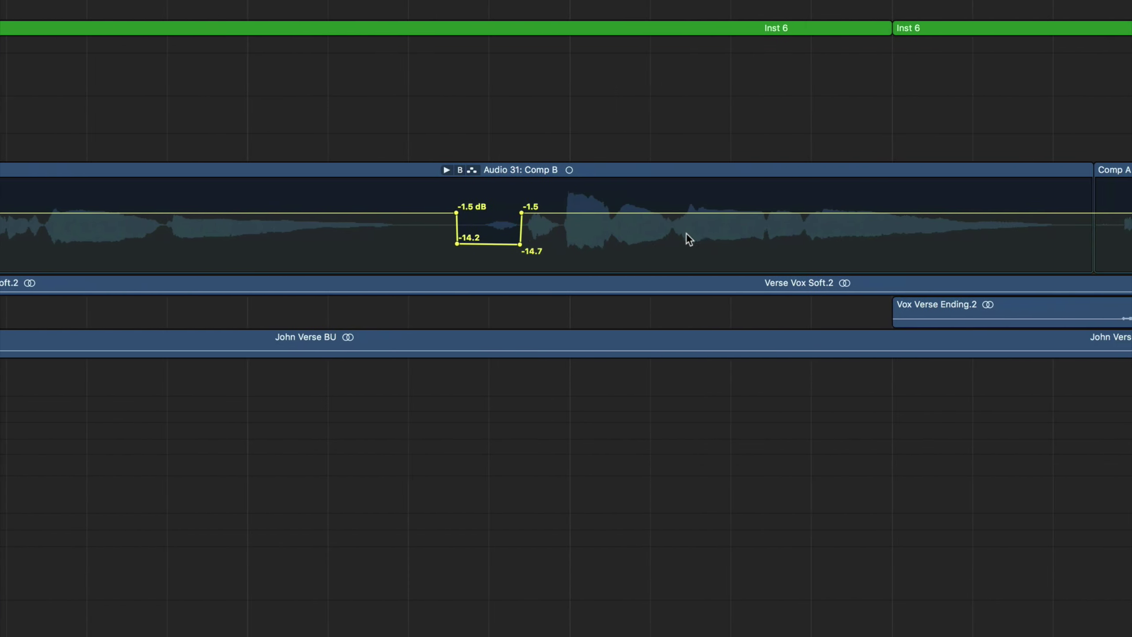
{"action": "scroll", "coordinate": [687, 232], "scroll_direction": "right", "scroll_amount": 20}
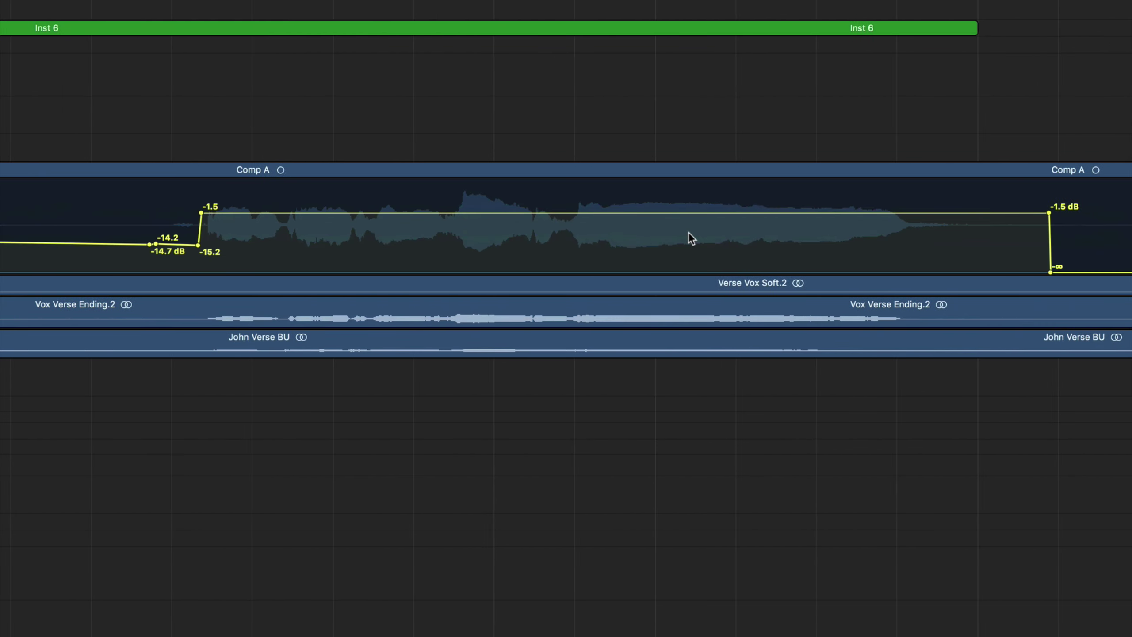
{"action": "scroll", "coordinate": [689, 232], "scroll_direction": "left", "scroll_amount": 20}
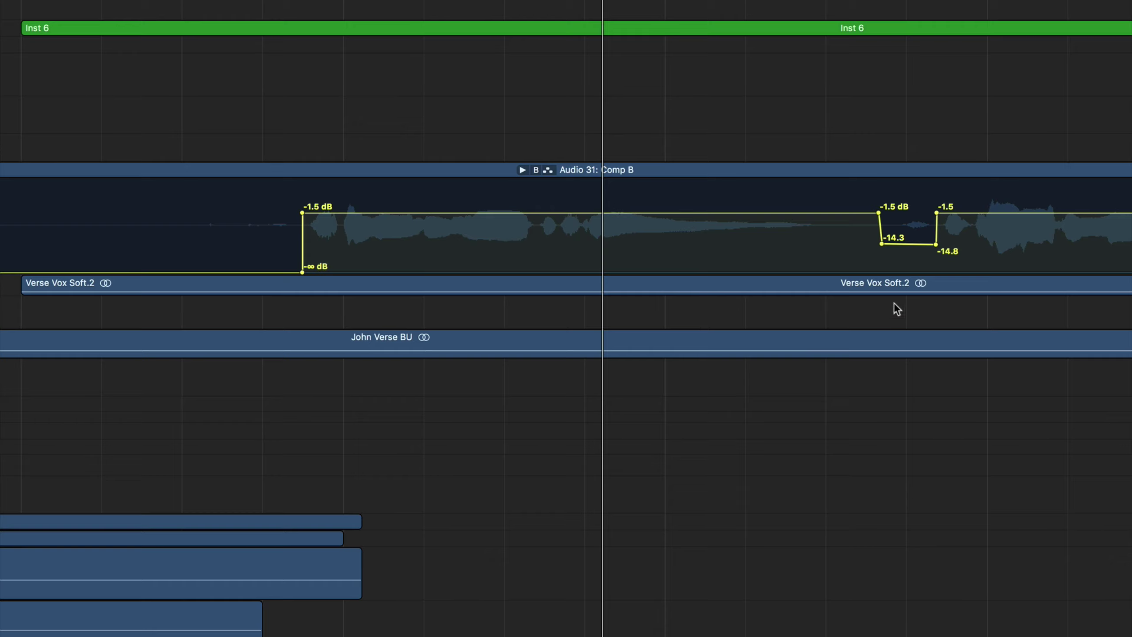
{"action": "left_click_drag", "start_coordinate": [882, 244], "coordinate": [883, 213]}
{"action": "left_click_drag", "start_coordinate": [936, 245], "coordinate": [936, 215]}
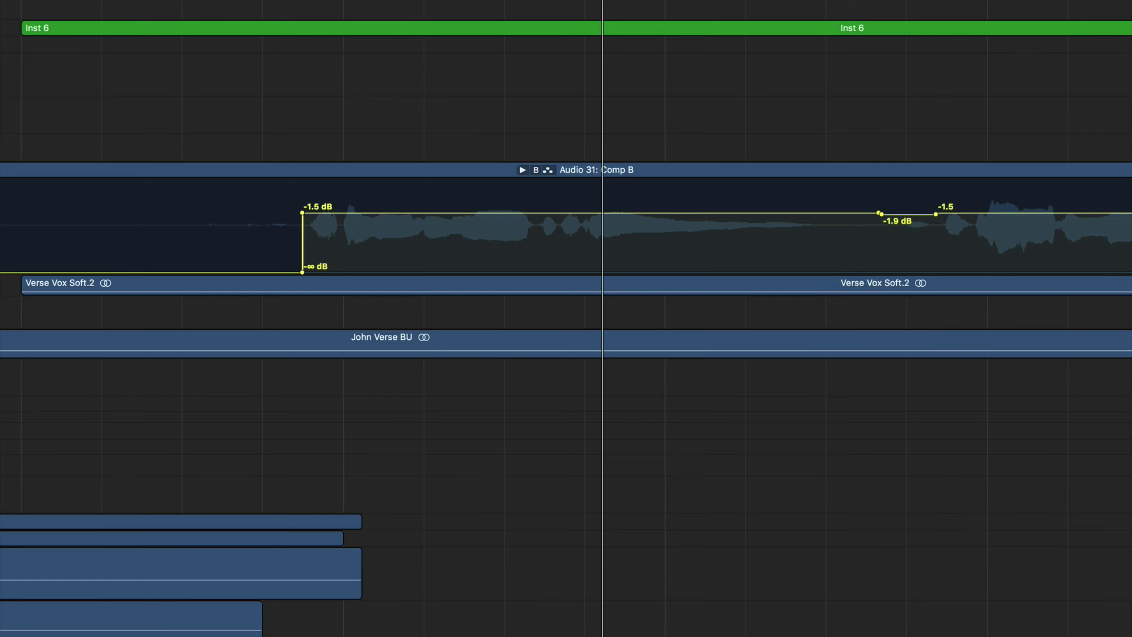
{"action": "left_click", "coordinate": [802, 170]}
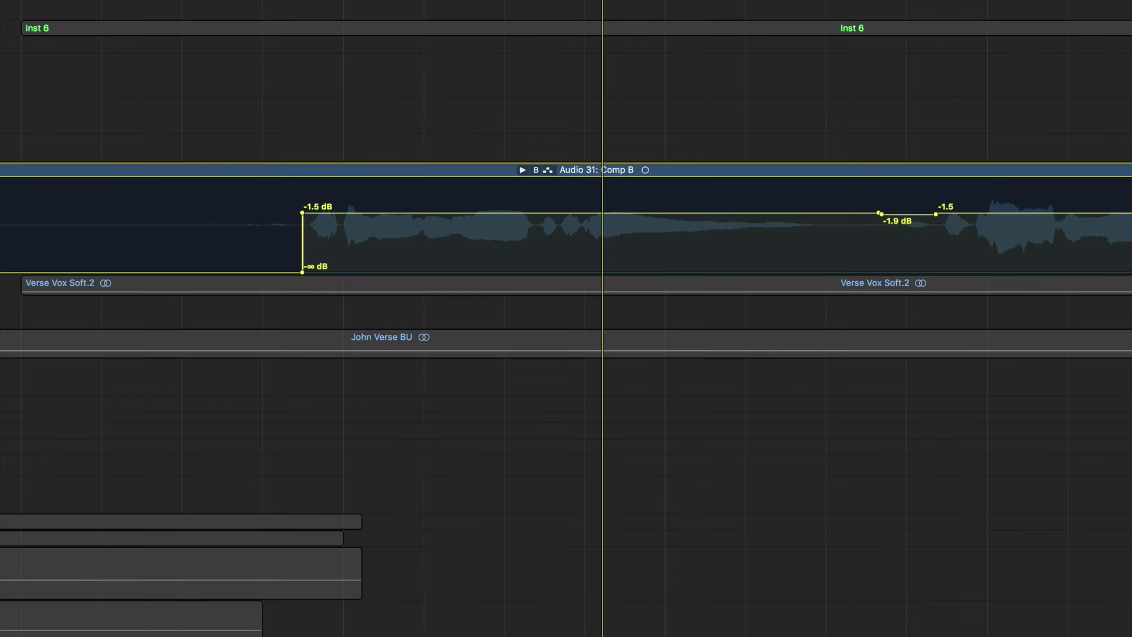